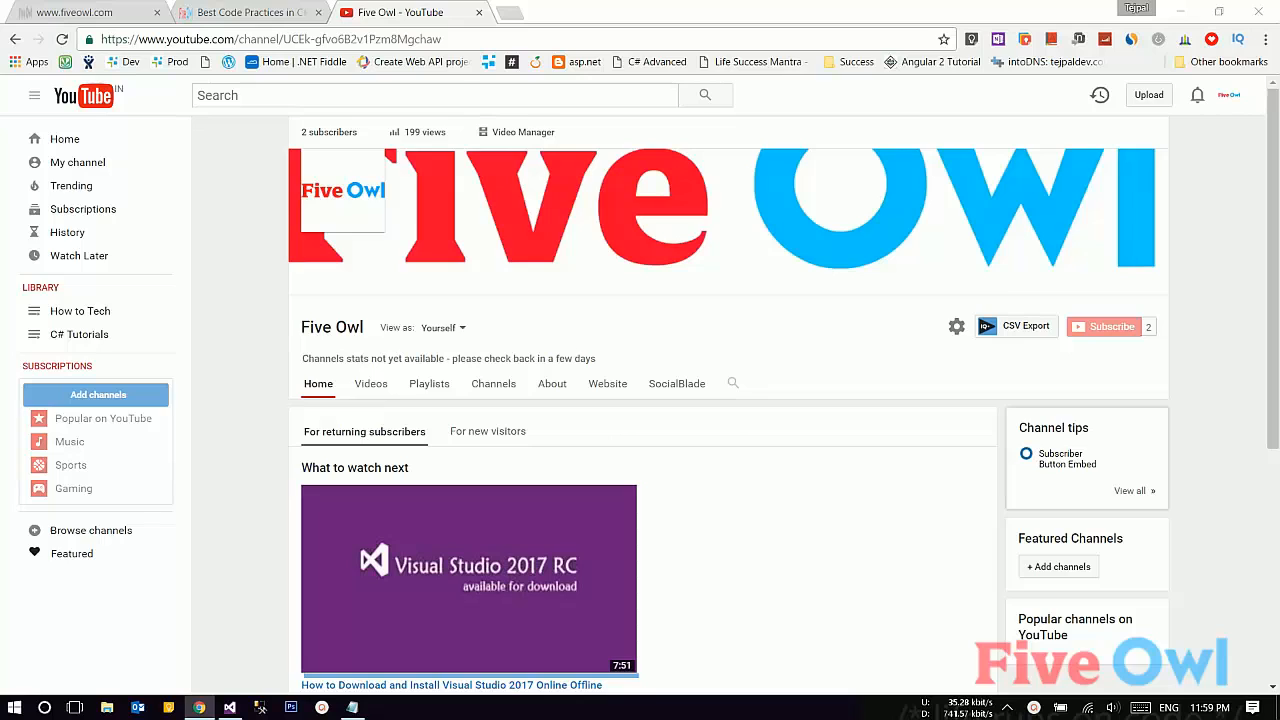
Switch from Chrome to the Visual Studio window showing MySampleApp's HomeController.cs
{"action": "key", "text": "alt+Tab"}
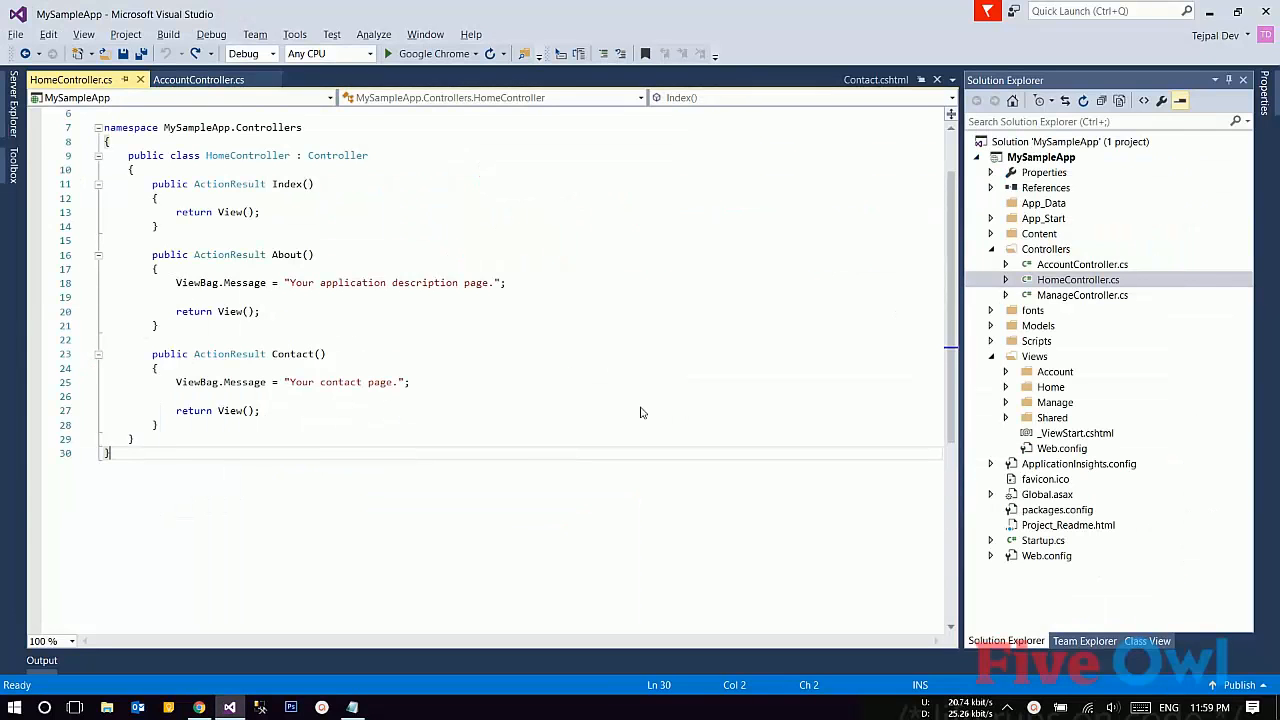
{"action": "key", "text": "Up"}
{"action": "key", "text": "Up"}
{"action": "key", "text": "Up"}
{"action": "key", "text": "Up"}
{"action": "key", "text": "Up"}
{"action": "key", "text": "Up"}
{"action": "key", "text": "Up"}
{"action": "key", "text": "Up"}
{"action": "key", "text": "Up"}
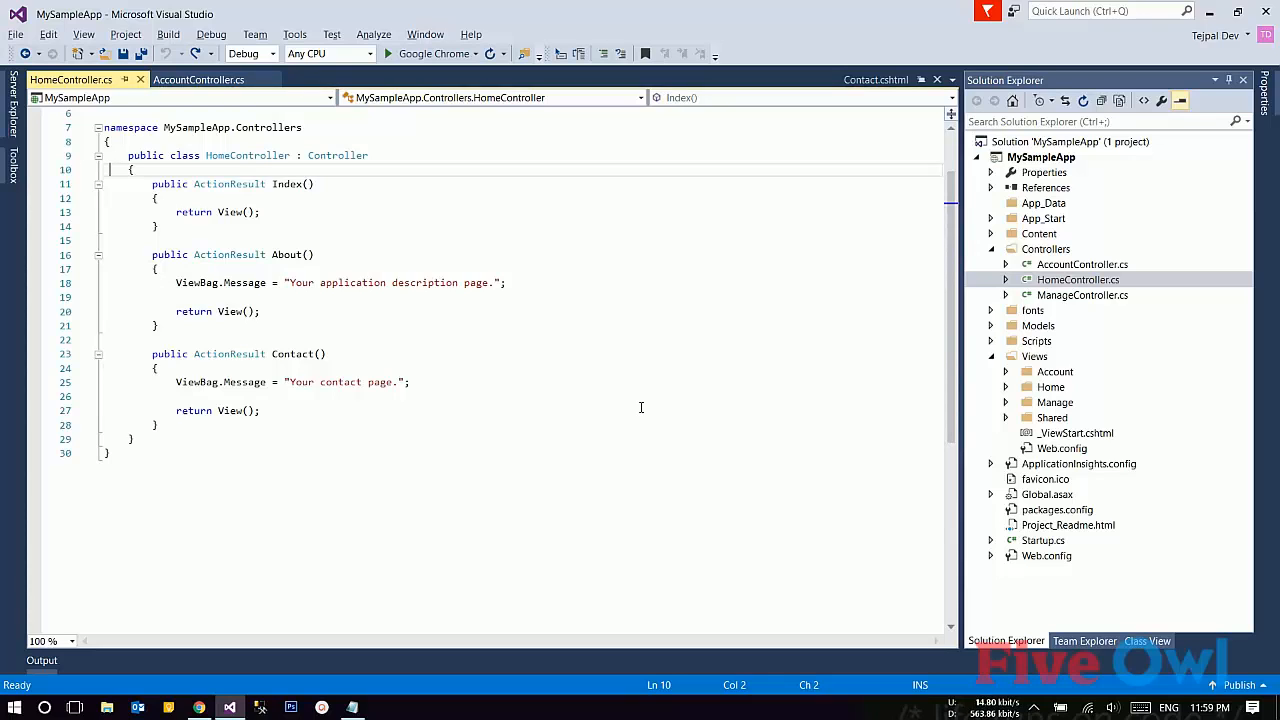
{"action": "key", "text": "shift+Down"}
{"action": "key", "text": "shift+Down"}
{"action": "key", "text": "shift+Down"}
{"action": "key", "text": "shift+Down"}
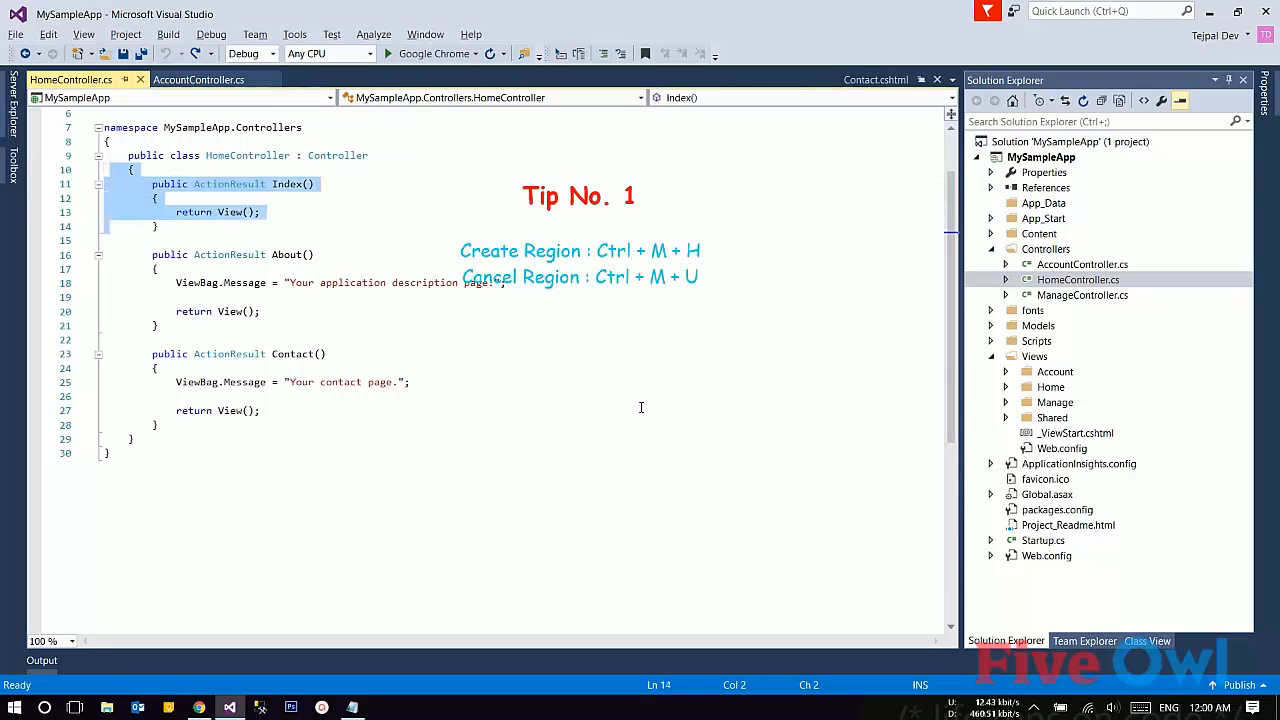
{"action": "key", "text": "Up"}
{"action": "key", "text": "Up"}
{"action": "key", "text": "Up"}
{"action": "key", "text": "shift+Down"}
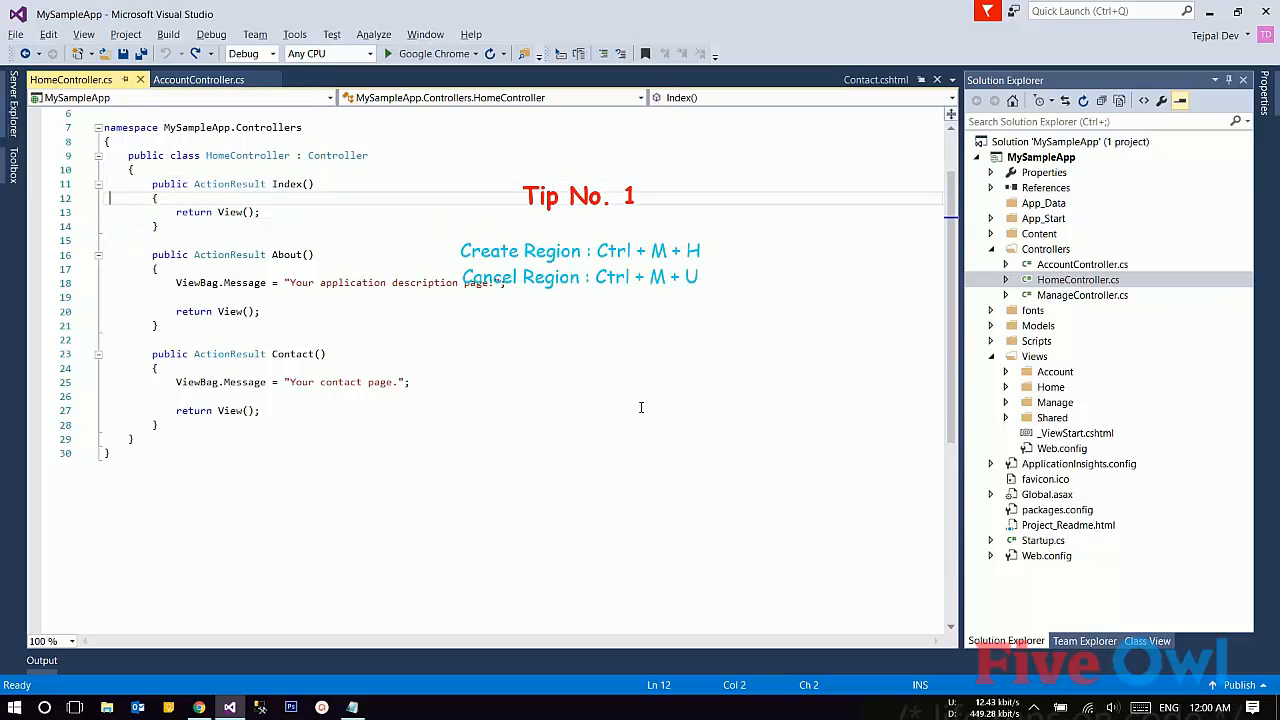
{"action": "key", "text": "Up"}
{"action": "key", "text": "shift+Down"}
{"action": "key", "text": "shift+Down"}
{"action": "key", "text": "shift+Down"}
{"action": "key", "text": "shift+Down"}
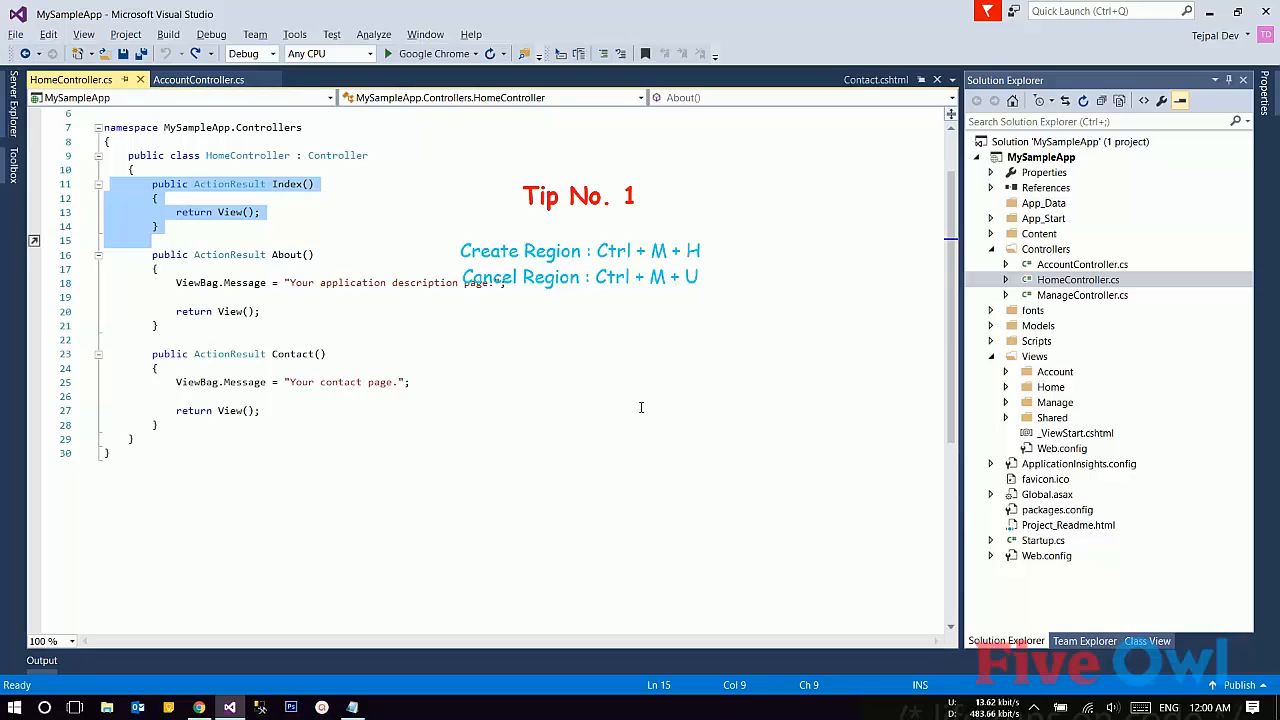
{"action": "key", "text": "ctrl+m"}
{"action": "key", "text": "ctrl+h"}
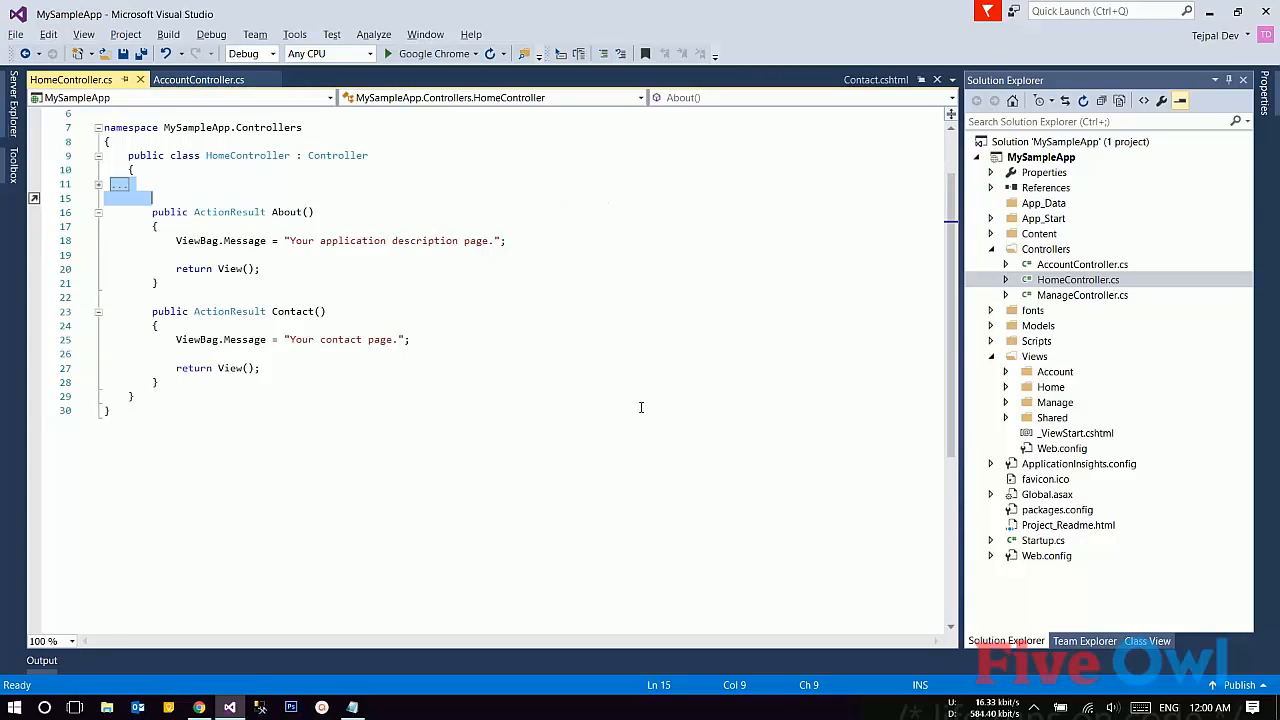
{"action": "key", "text": "Up"}
{"action": "key", "text": "Up"}
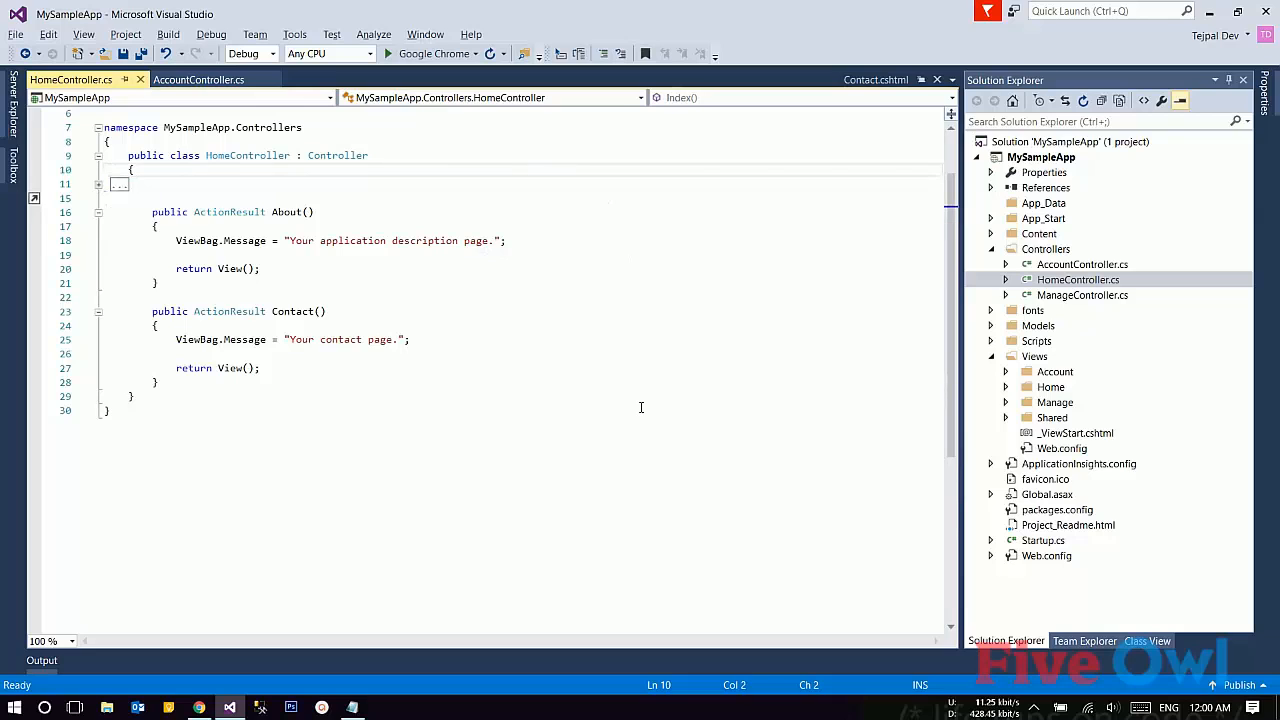
{"action": "key", "text": "Down"}
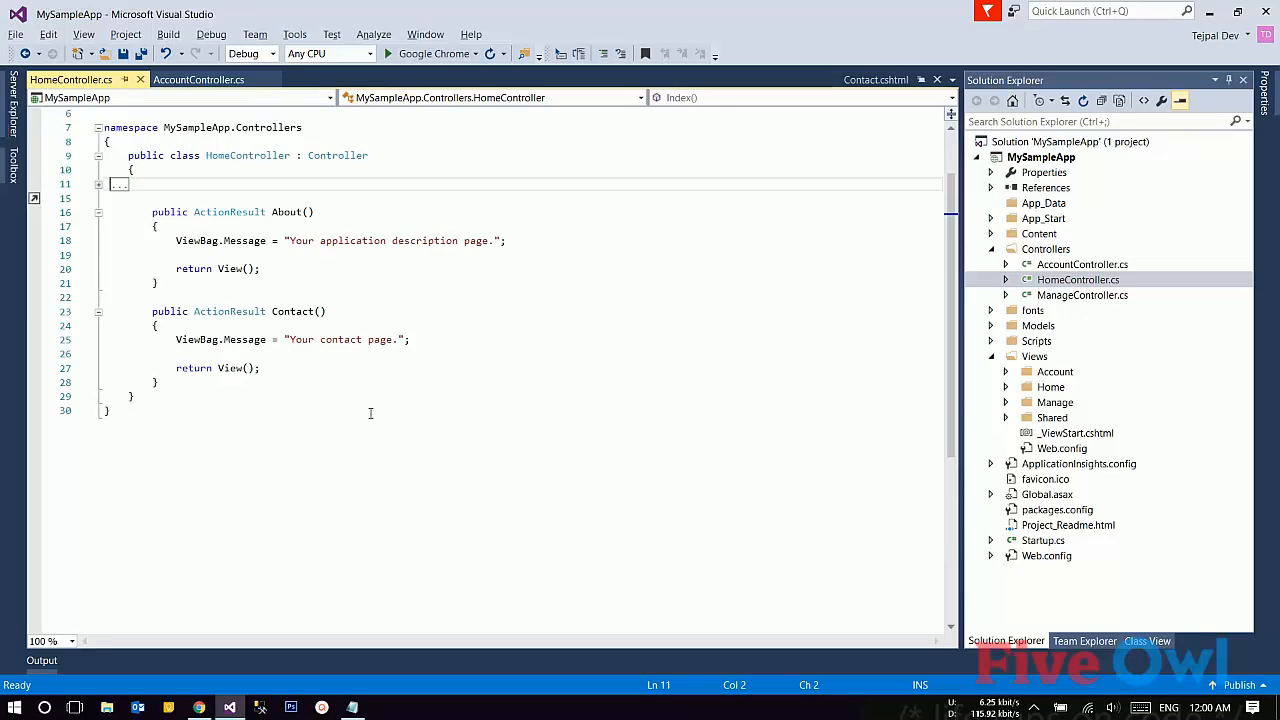
{"action": "key", "text": "ctrl+m"}
{"action": "key", "text": "ctrl+m"}
{"action": "left_click", "coordinate": [168, 230]}
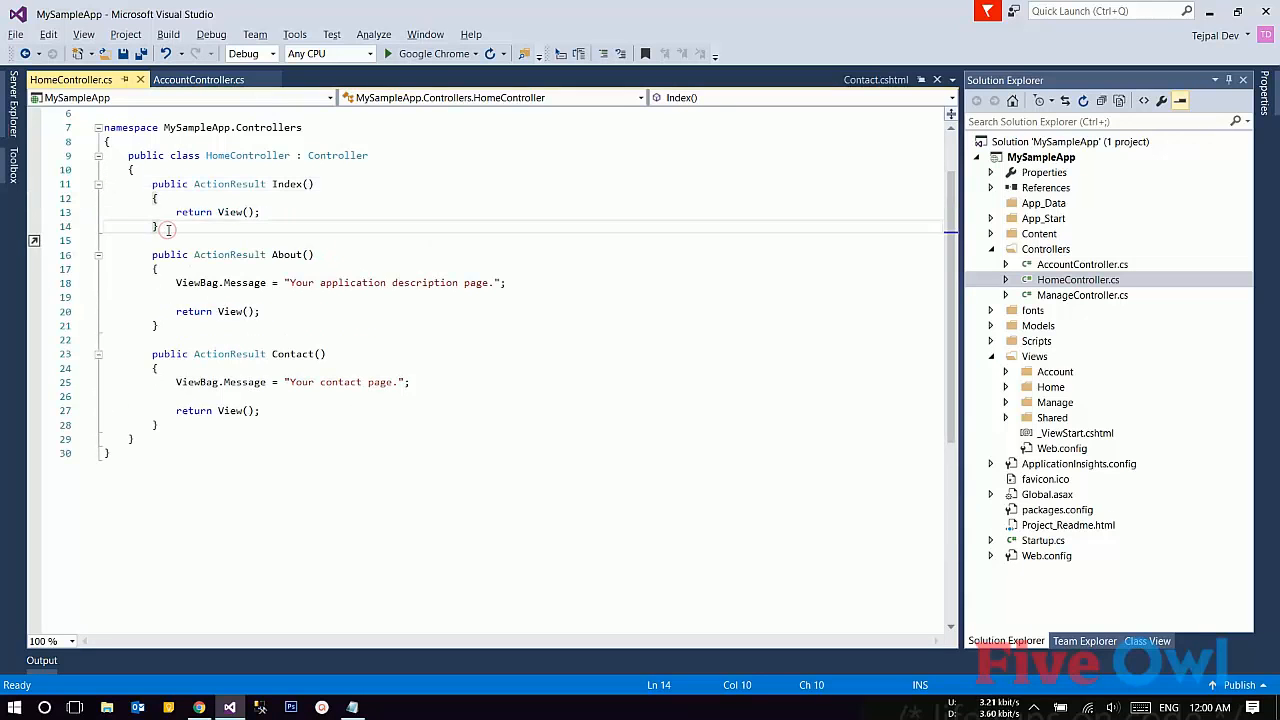
{"action": "key", "text": "shift+Up"}
{"action": "key", "text": "shift+Up"}
{"action": "key", "text": "shift+Up"}
{"action": "key", "text": "shift+Home"}
{"action": "key", "text": "ctrl+m"}
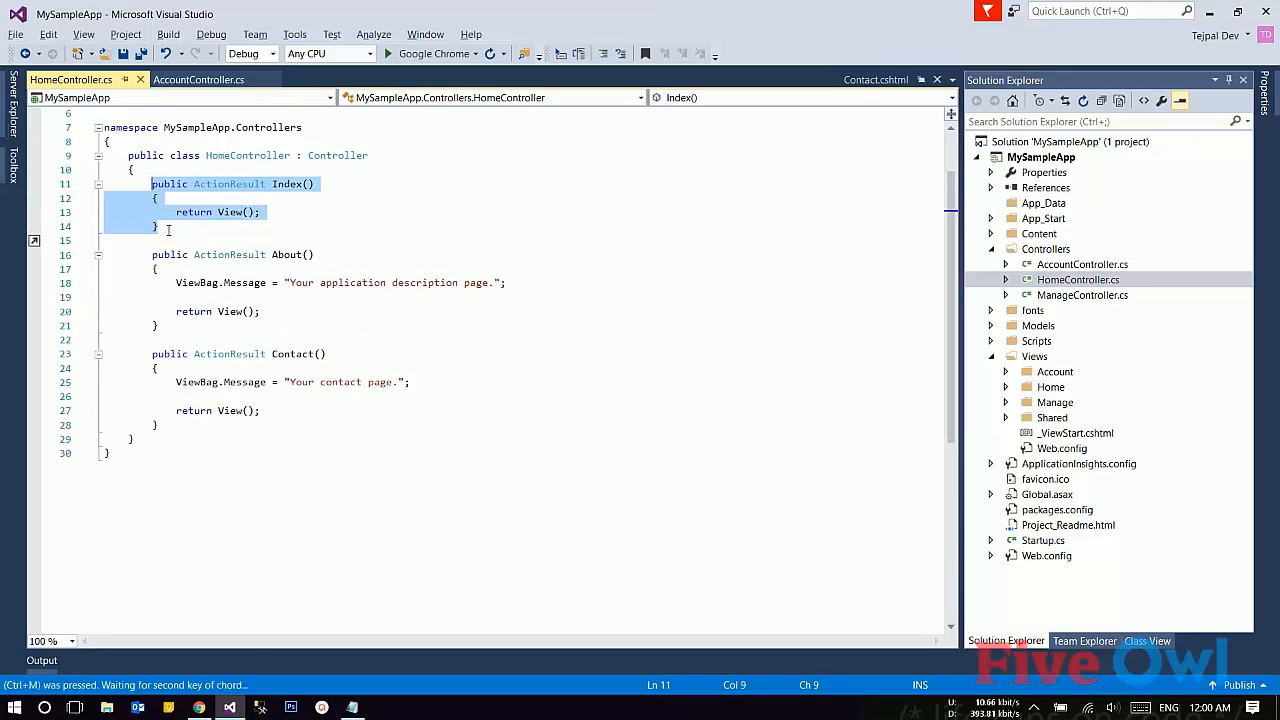
{"action": "key", "text": "ctrl+h"}
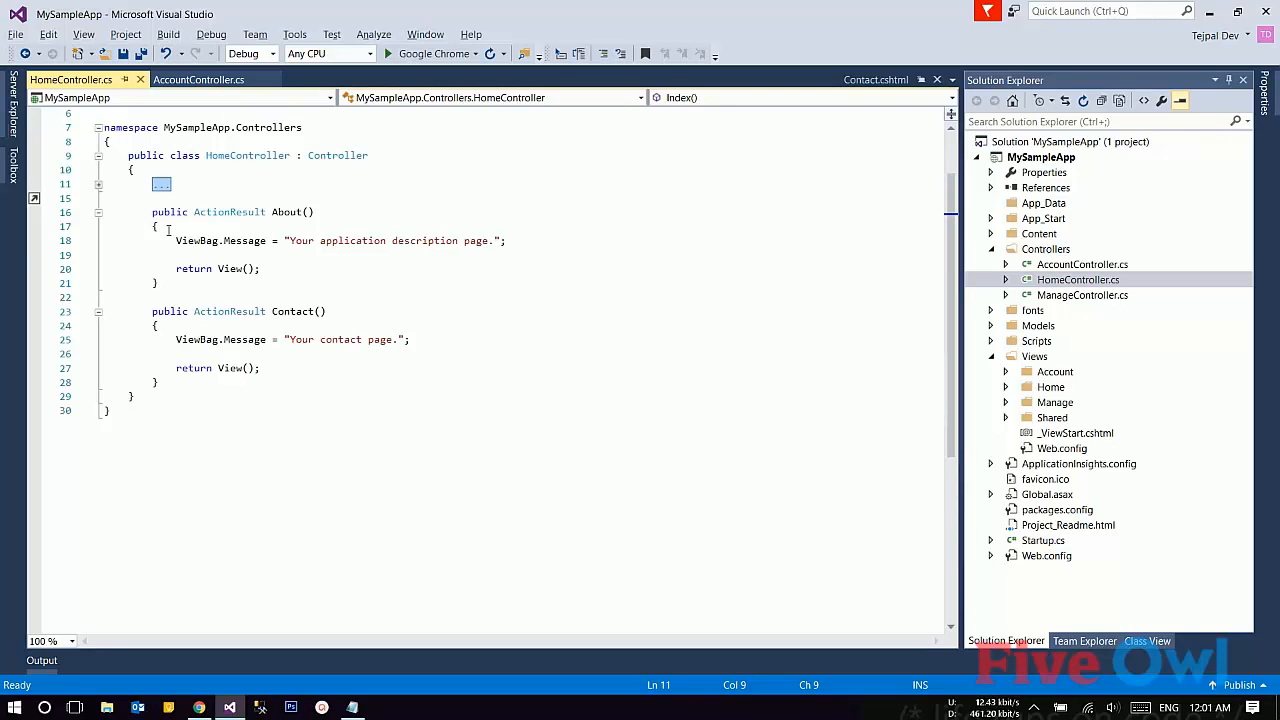
{"action": "key", "text": "ctrl+m"}
{"action": "key", "text": "ctrl+m"}
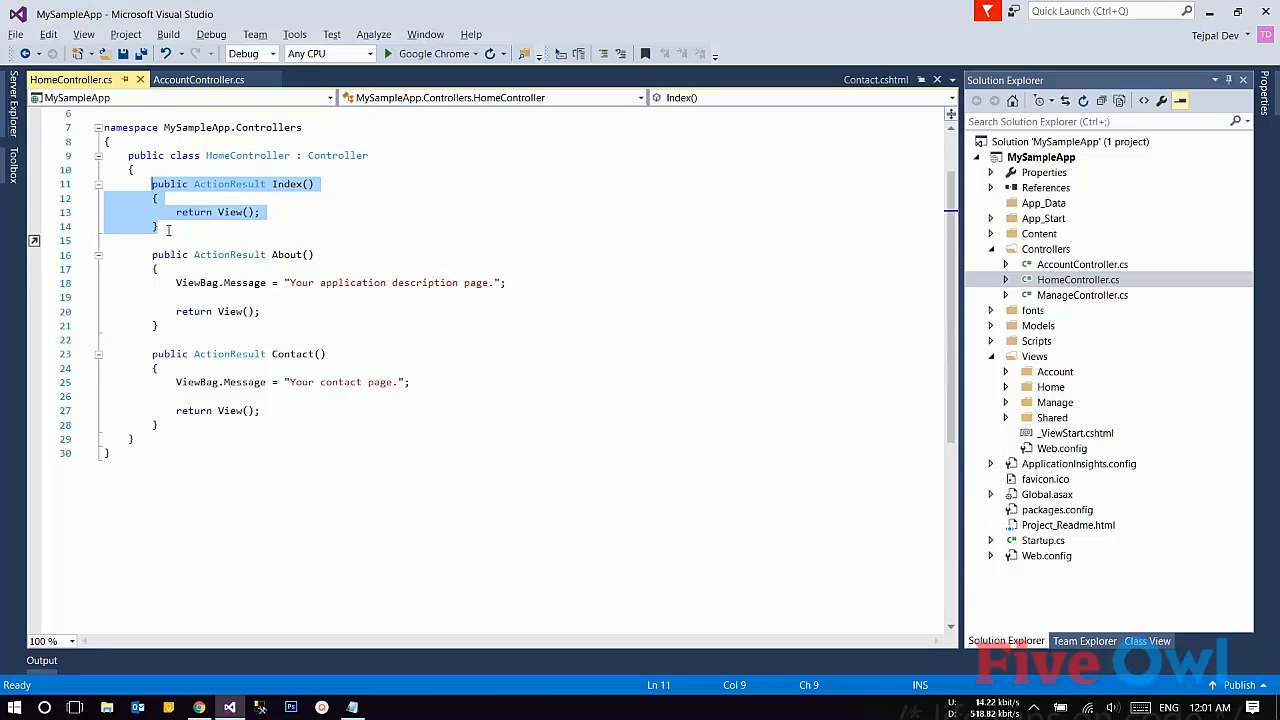
{"action": "key", "text": "Down"}
{"action": "key", "text": "Down"}
{"action": "key", "text": "Down"}
{"action": "key", "text": "Down"}
{"action": "key", "text": "Down"}
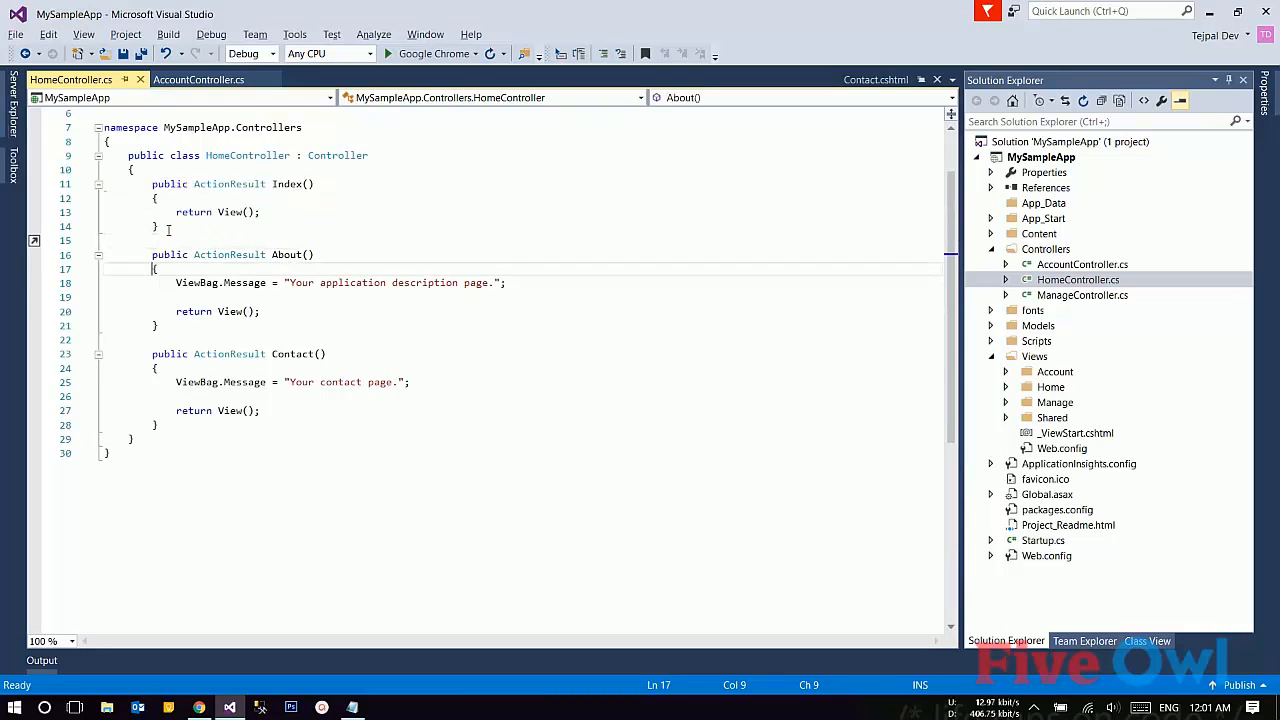
{"action": "key", "text": "Down"}
{"action": "key", "text": "Down"}
{"action": "key", "text": "Down"}
{"action": "key", "text": "Down"}
{"action": "key", "text": "Down"}
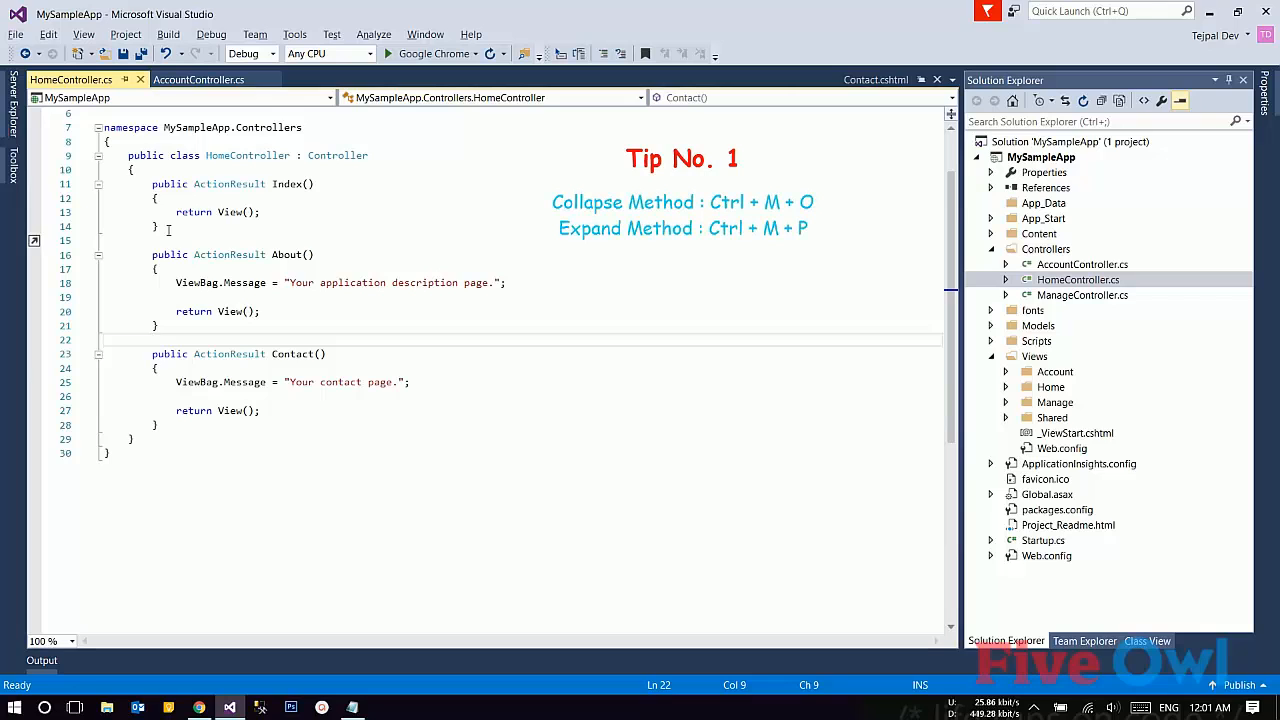
{"action": "key", "text": "ctrl+m"}
{"action": "key", "text": "ctrl+o"}
{"action": "key", "text": "ctrl+m"}
{"action": "key", "text": "ctrl+p"}
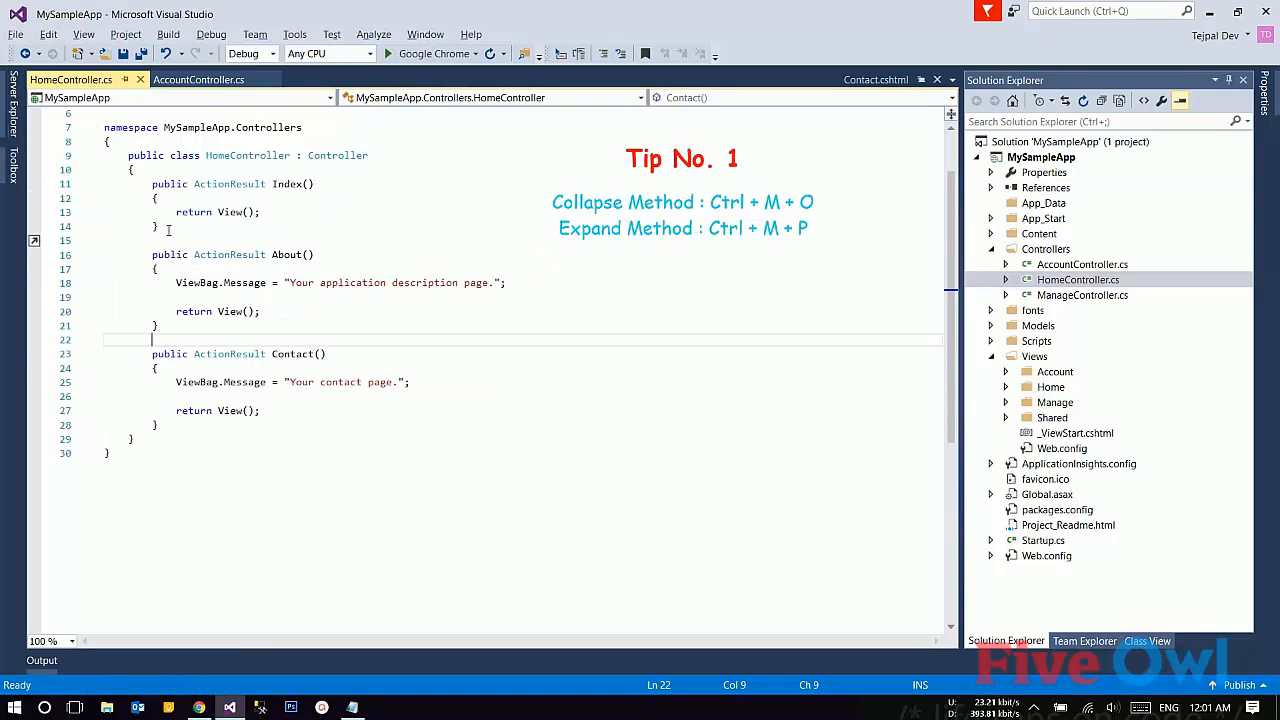
{"action": "key", "text": "ctrl+m"}
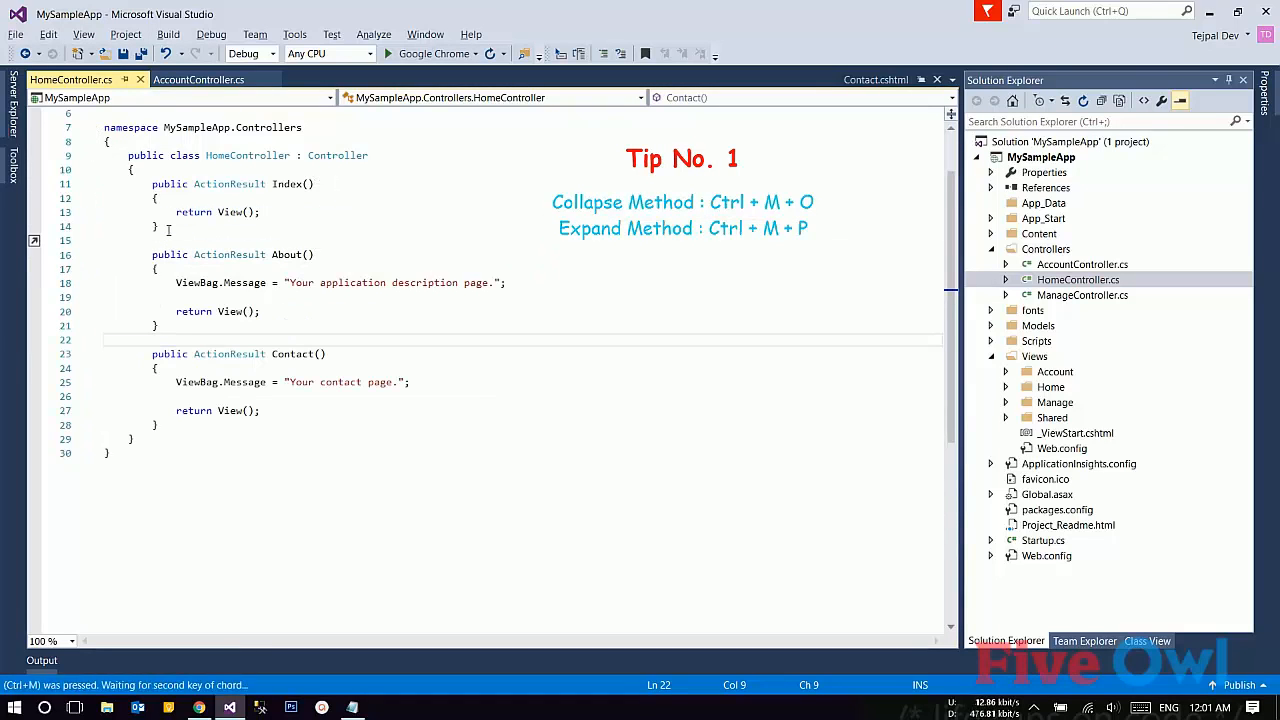
{"action": "key", "text": "ctrl+o"}
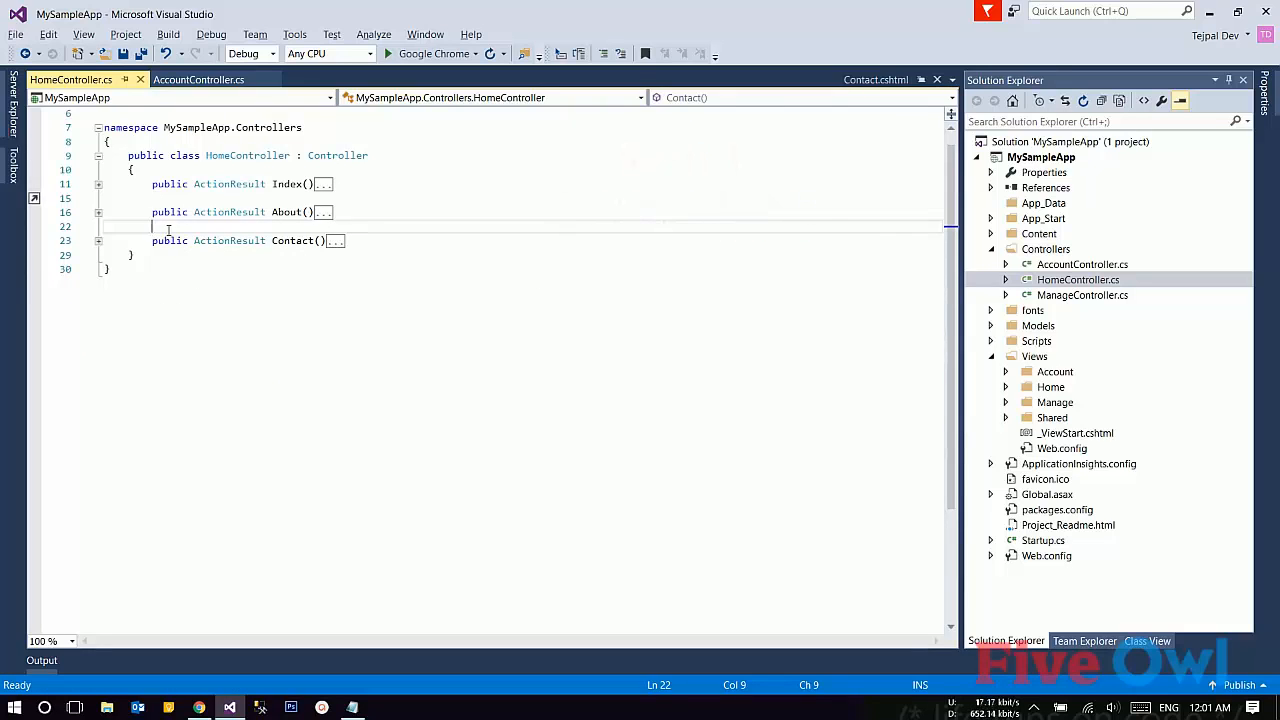
{"action": "key", "text": "ctrl+m"}
{"action": "key", "text": "ctrl+p"}
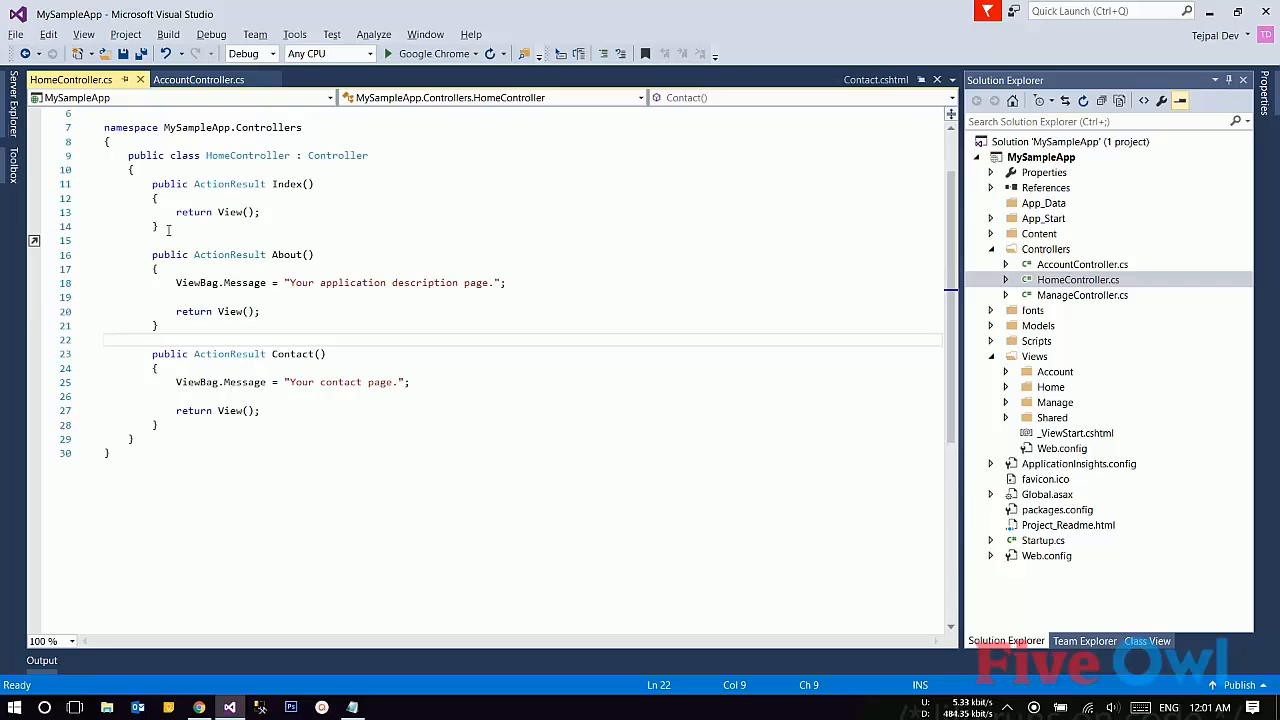
{"action": "key", "text": "ctrl+m"}
{"action": "key", "text": "ctrl+o"}
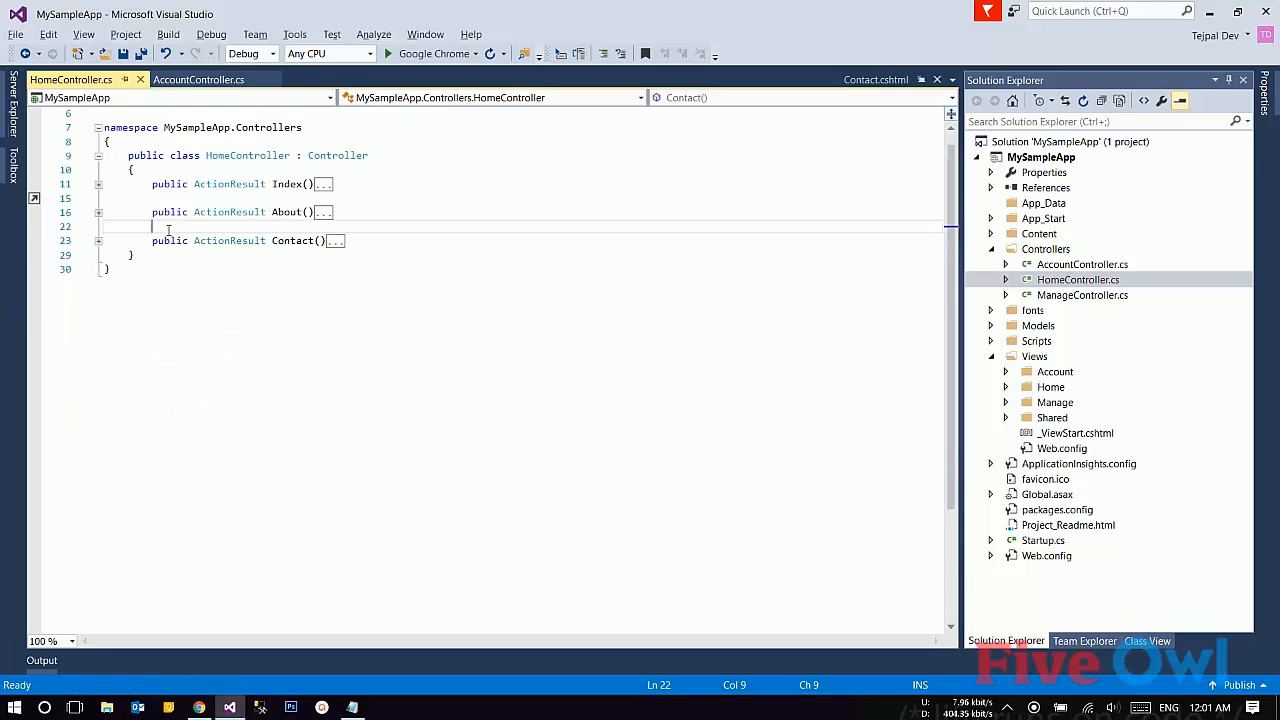
{"action": "key", "text": "ctrl+m"}
{"action": "key", "text": "ctrl+p"}
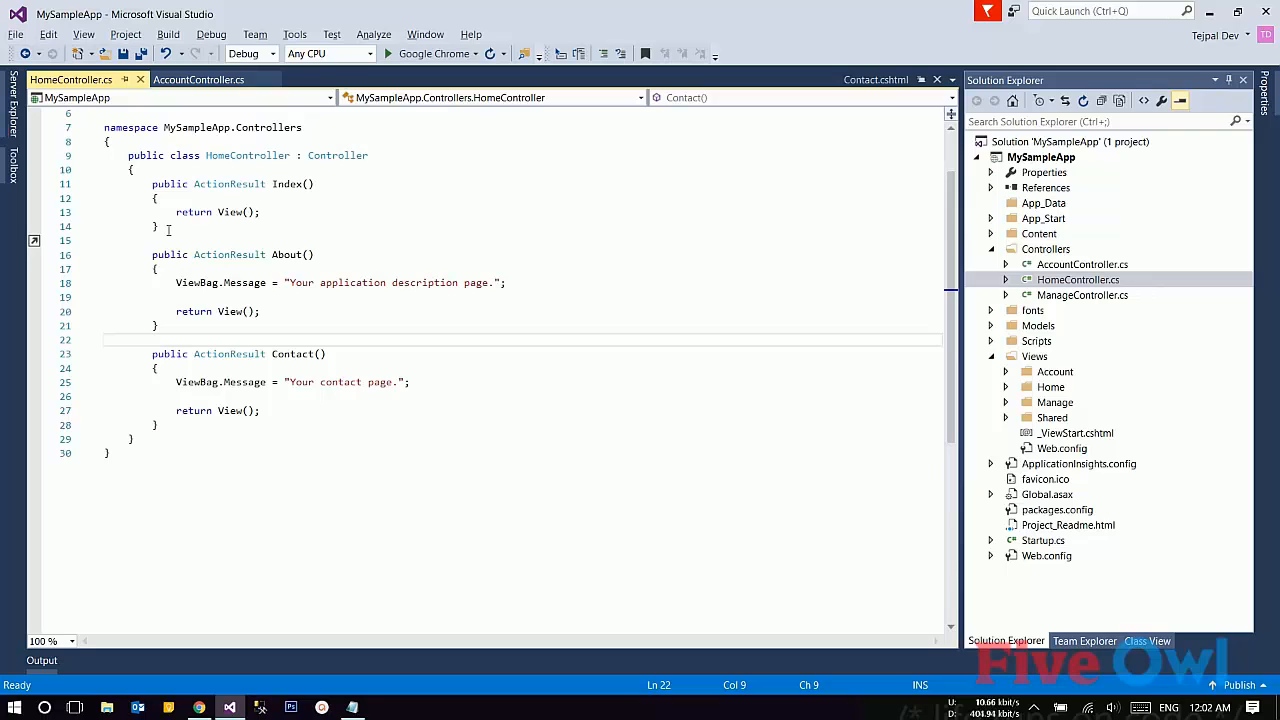
Auto-hide Solution Explorer, reveal HomeController.cs in the tree via Ctrl+[, S, and return to the editor
{"action": "left_click", "coordinate": [915, 211]}
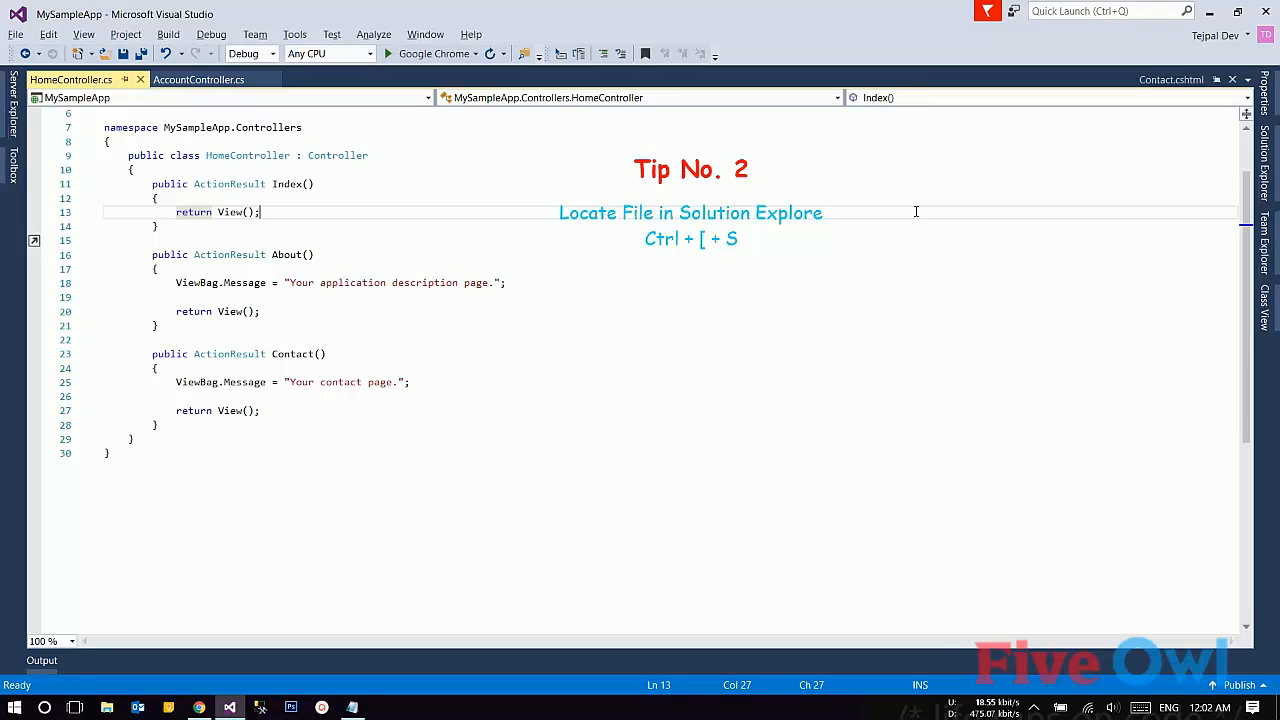
{"action": "left_click", "coordinate": [591, 254]}
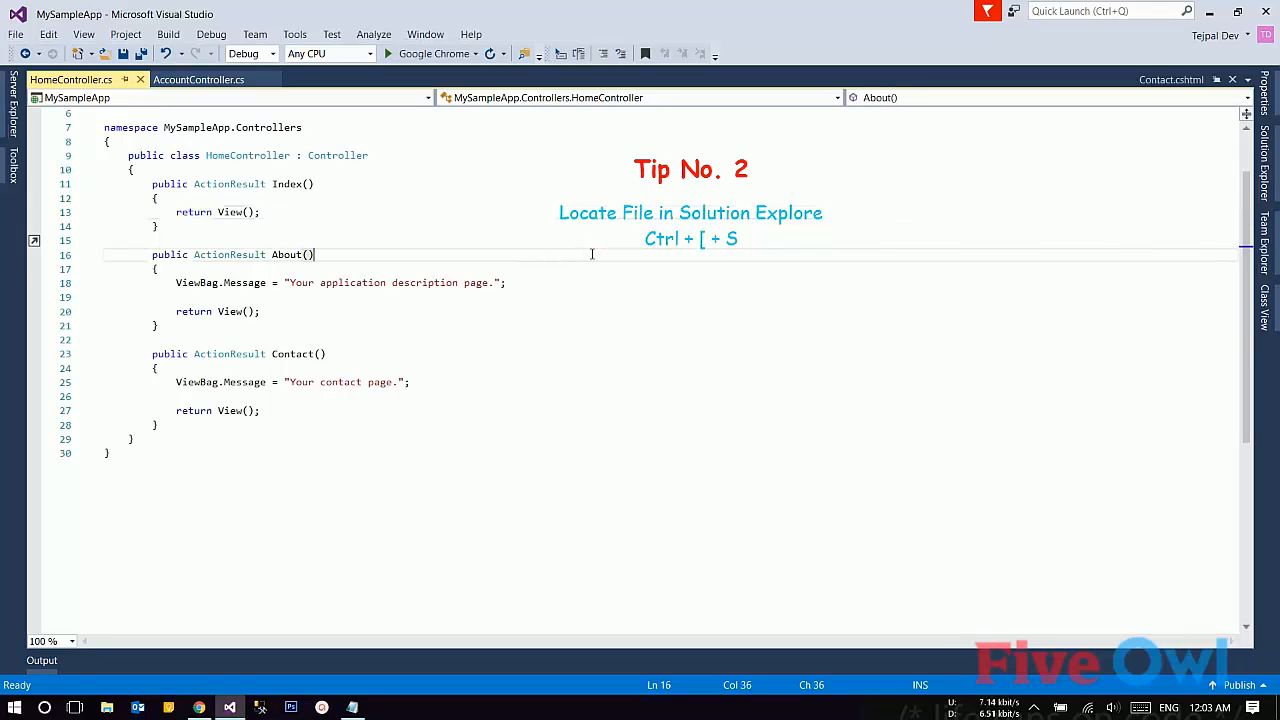
{"action": "key", "text": "ctrl+bracketleft"}
{"action": "key", "text": "s"}
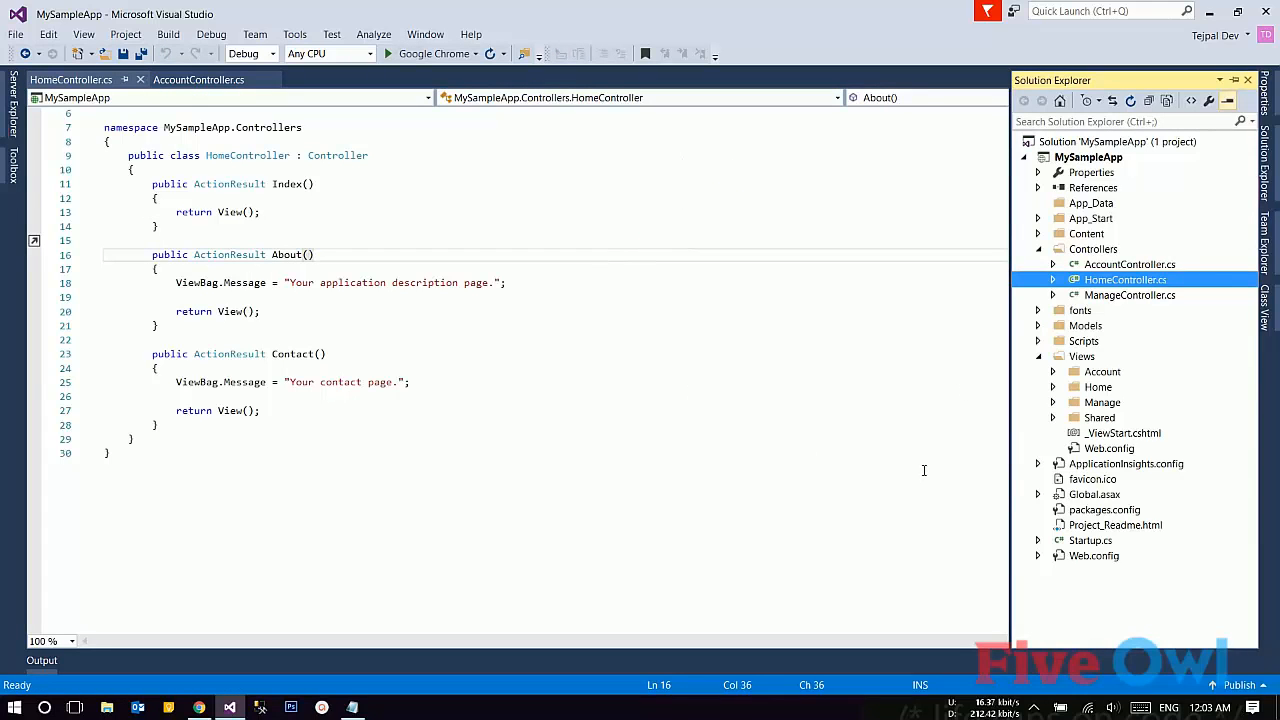
{"action": "left_click", "coordinate": [1103, 287]}
{"action": "left_click", "coordinate": [898, 284]}
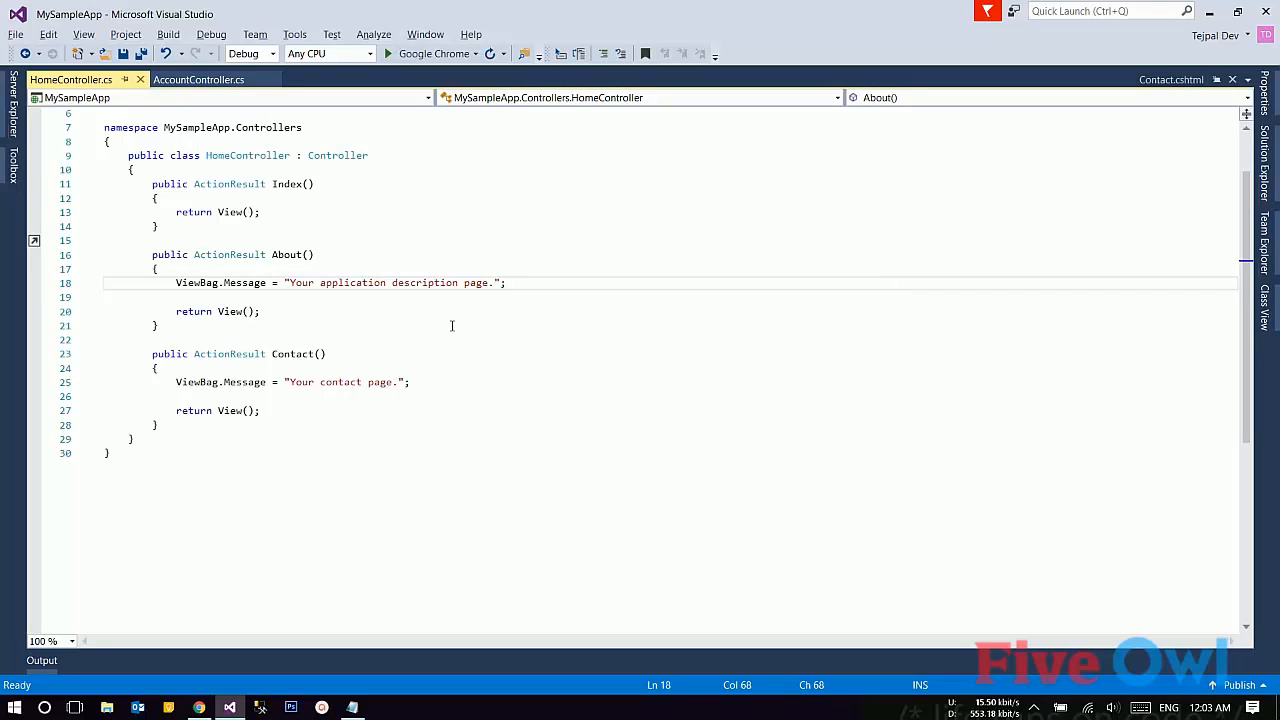
Comment out the ViewBag.Message statement on line 18, then uncomment it again
{"action": "key", "text": "Up"}
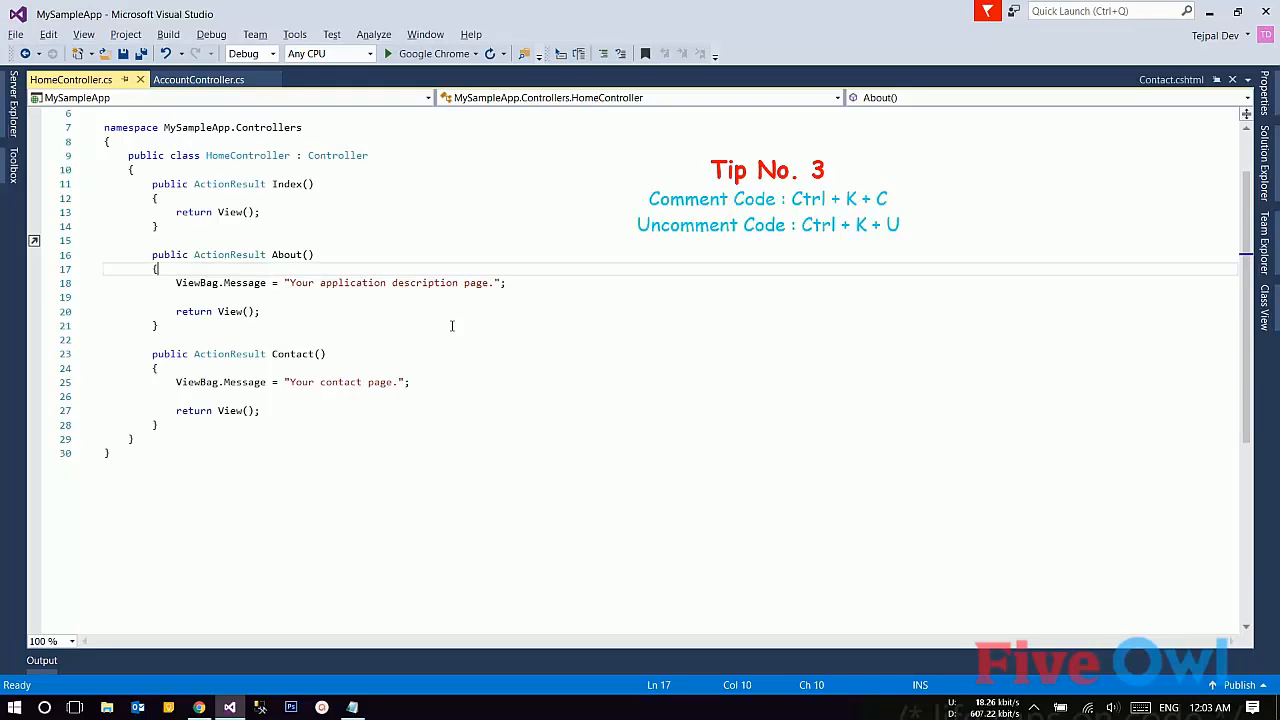
{"action": "key", "text": "Home"}
{"action": "key", "text": "Down"}
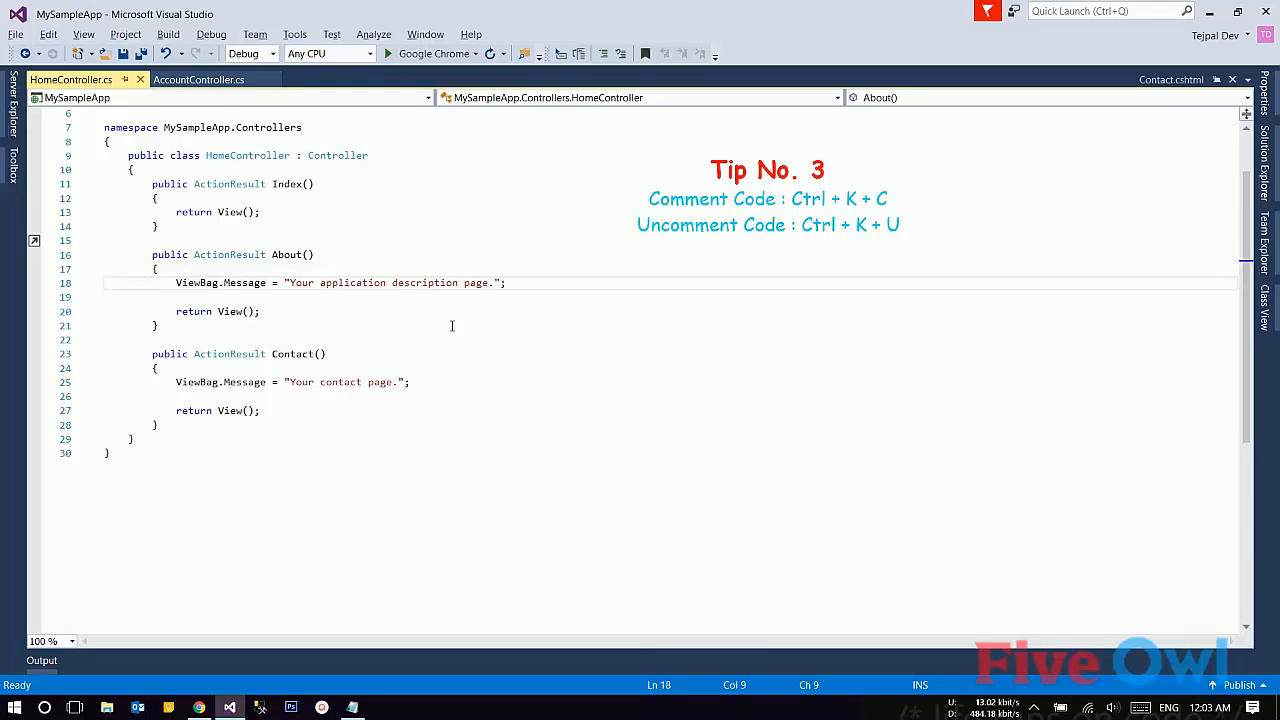
{"action": "key", "text": "shift+End"}
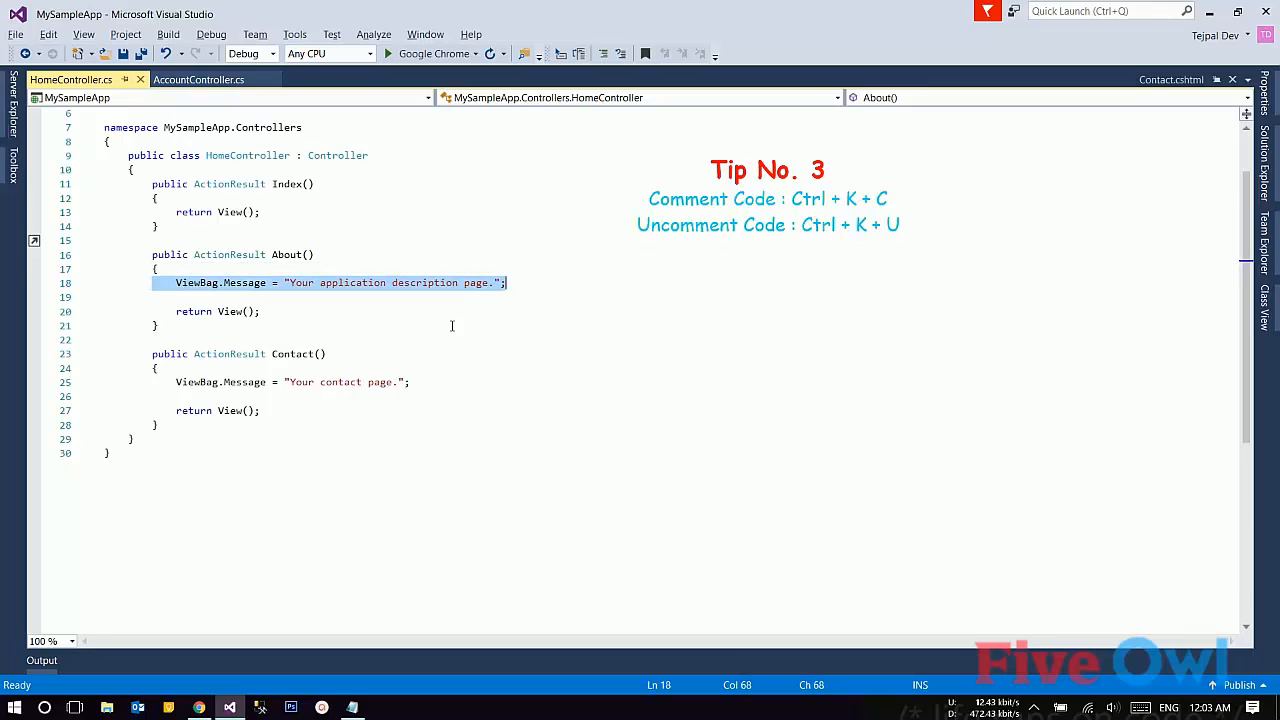
{"action": "key", "text": "ctrl+k"}
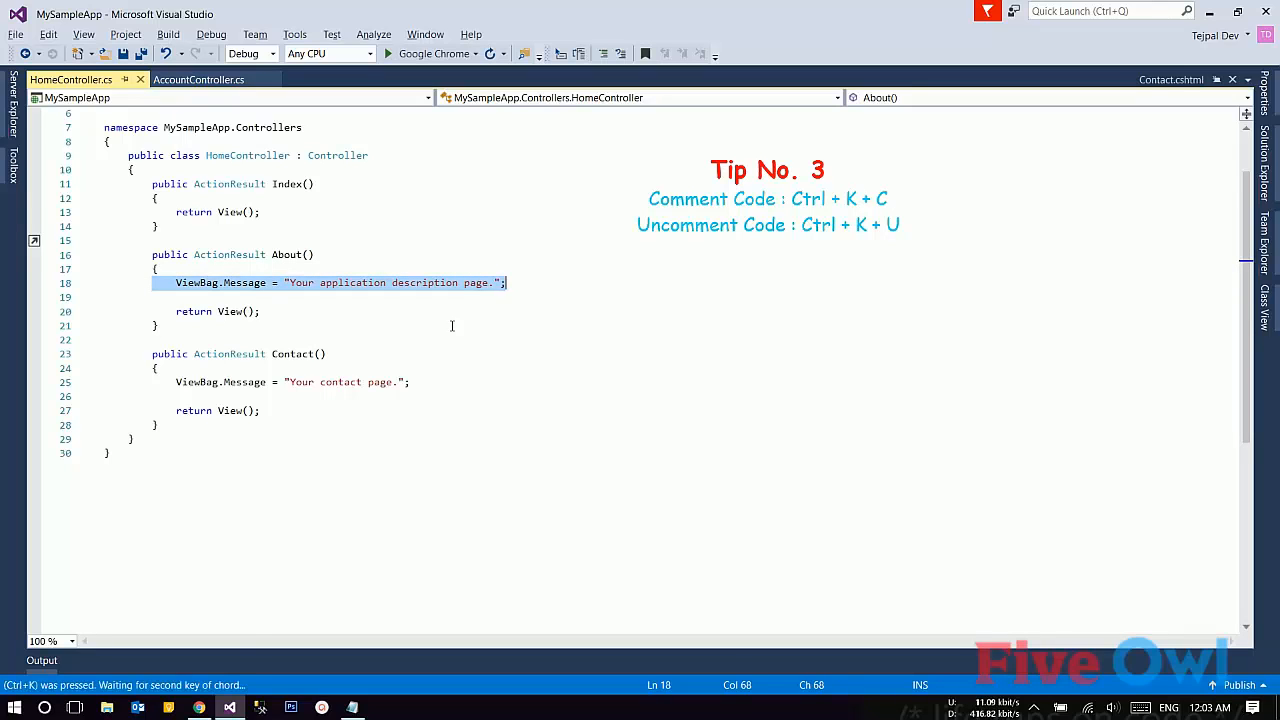
{"action": "key", "text": "ctrl+c"}
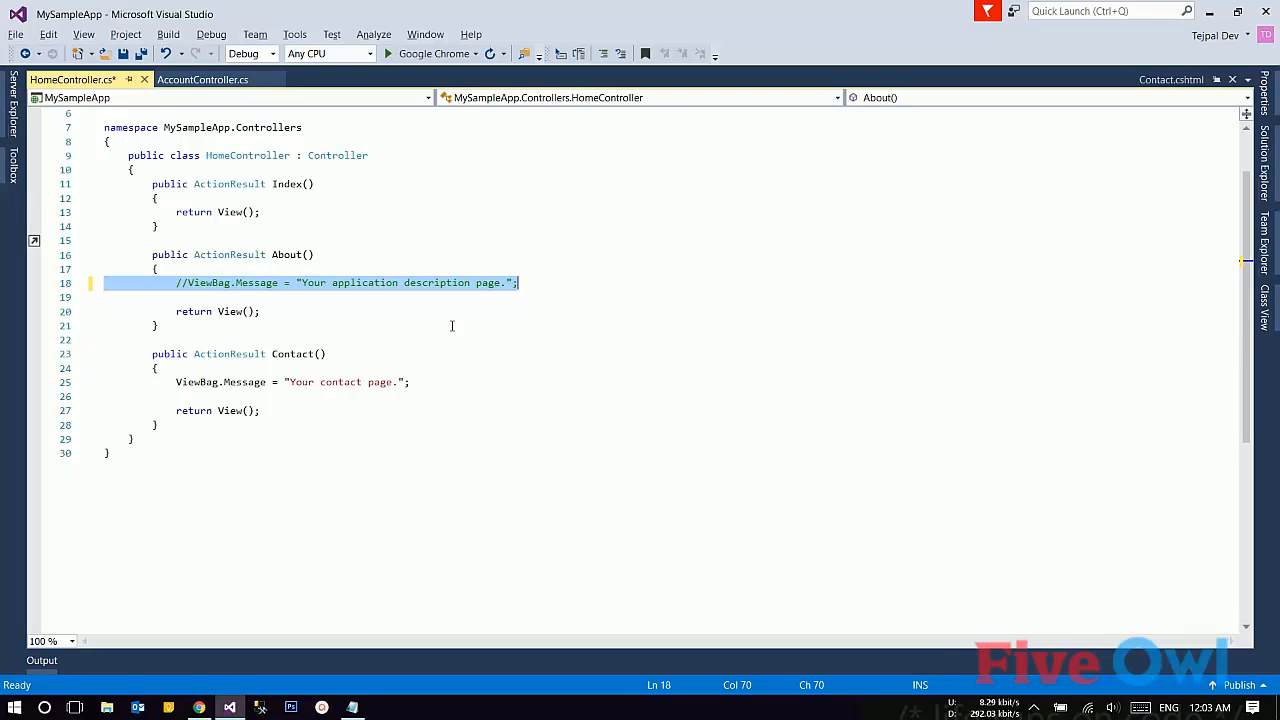
{"action": "key", "text": "ctrl+k"}
{"action": "key", "text": "ctrl+u"}
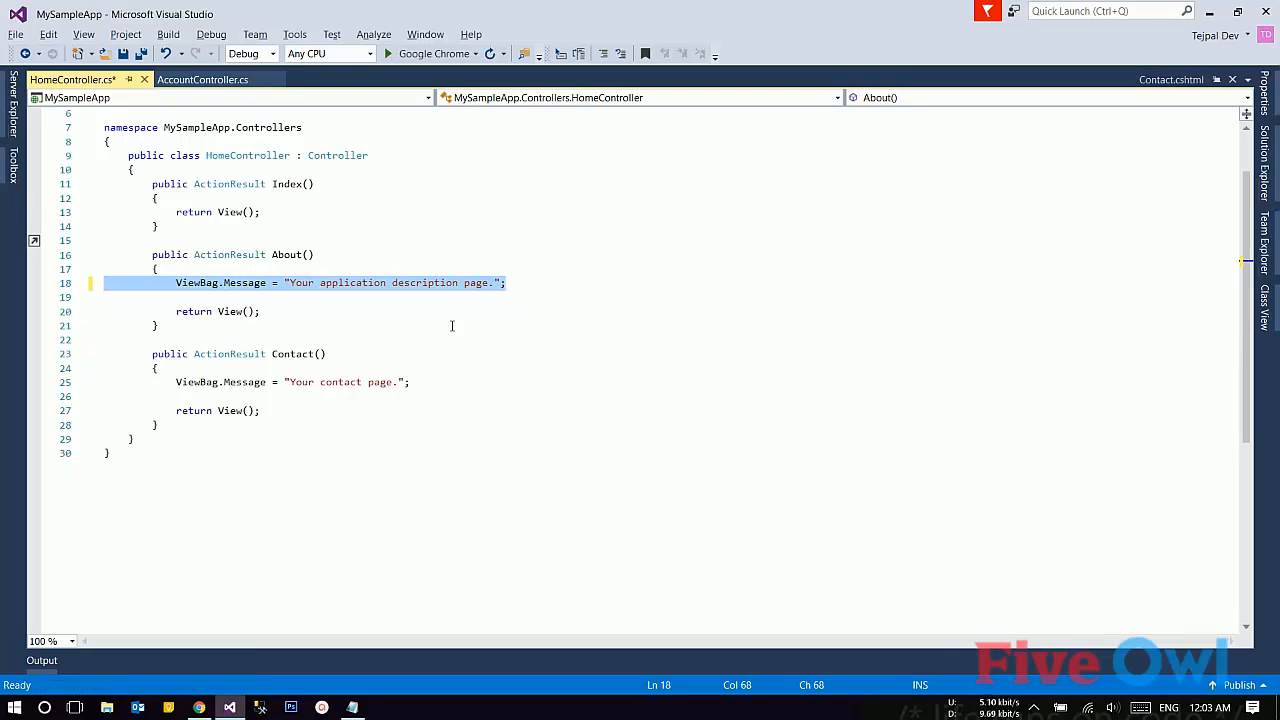
Comment out the whole About() method block, then uncomment it back to original
{"action": "key", "text": "Up"}
{"action": "key", "text": "Up"}
{"action": "key", "text": "shift+Down"}
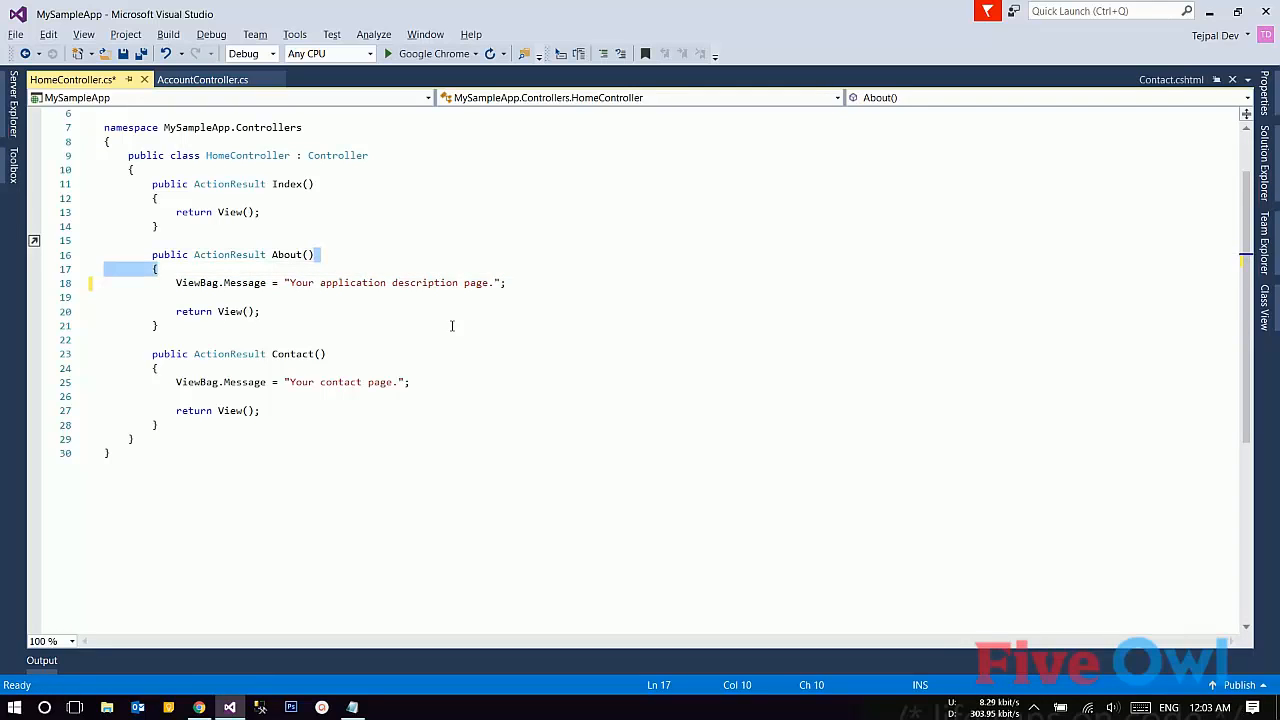
{"action": "key", "text": "shift+Down"}
{"action": "key", "text": "shift+Down"}
{"action": "key", "text": "shift+Down"}
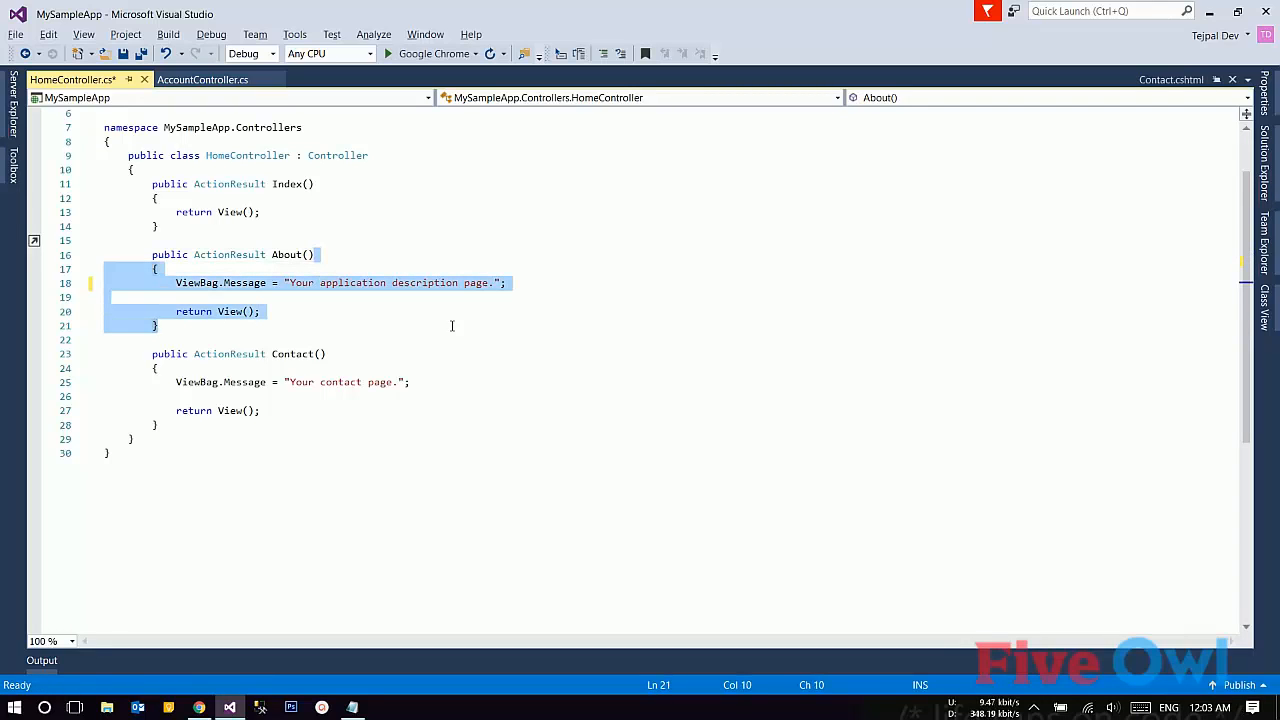
{"action": "key", "text": "ctrl+k"}
{"action": "key", "text": "ctrl+c"}
{"action": "key", "text": "Down"}
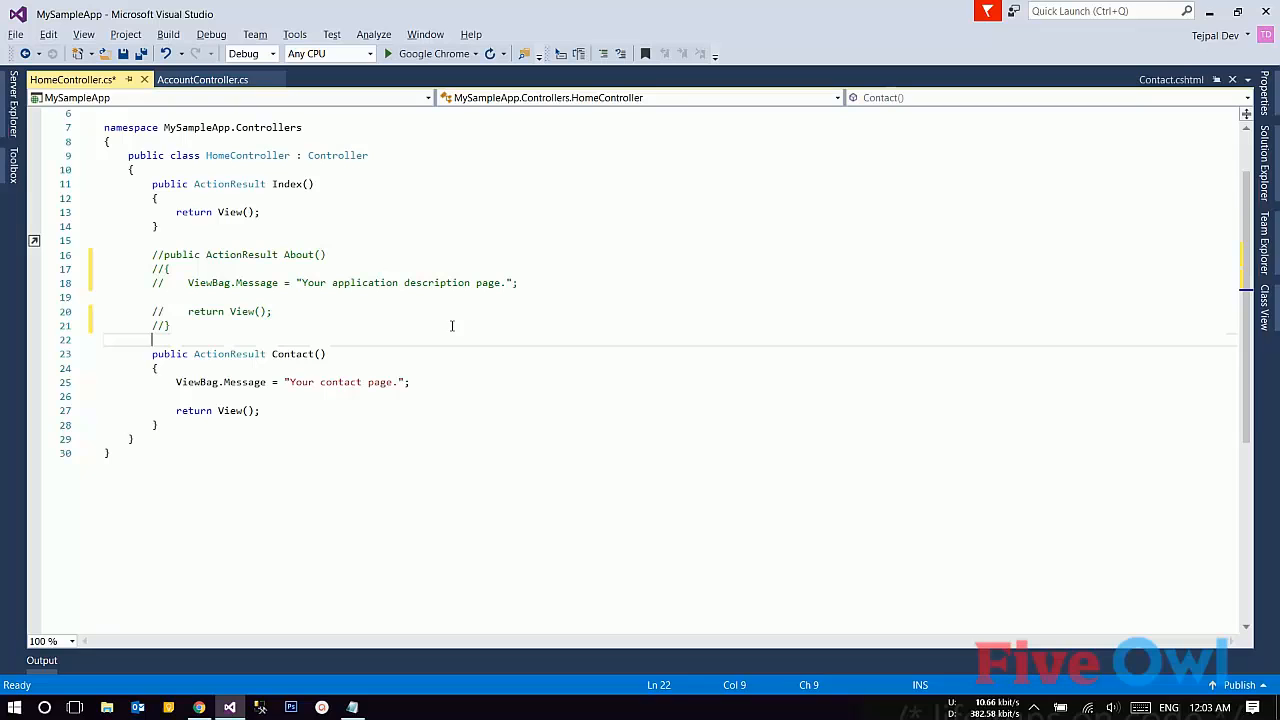
{"action": "key", "text": "shift+Up"}
{"action": "key", "text": "shift+Up"}
{"action": "key", "text": "shift+Up"}
{"action": "key", "text": "shift+Up"}
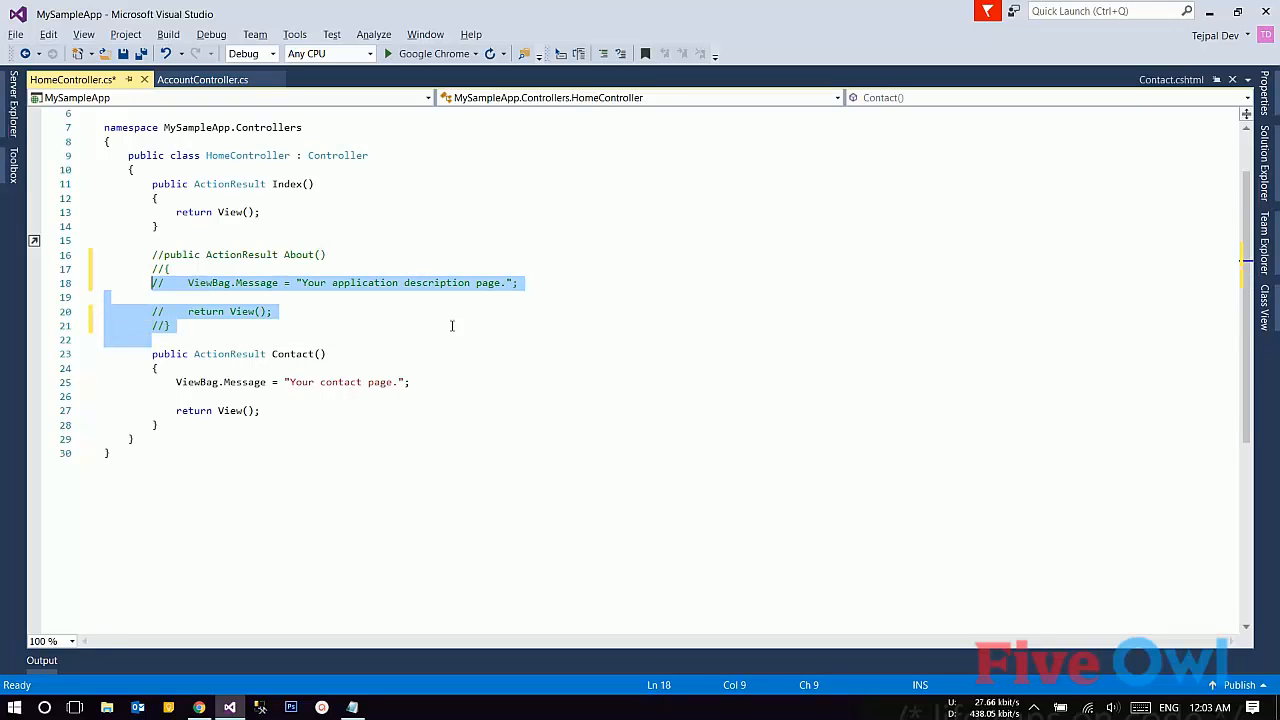
{"action": "key", "text": "shift+Up"}
{"action": "key", "text": "shift+Up"}
{"action": "key", "text": "ctrl+k"}
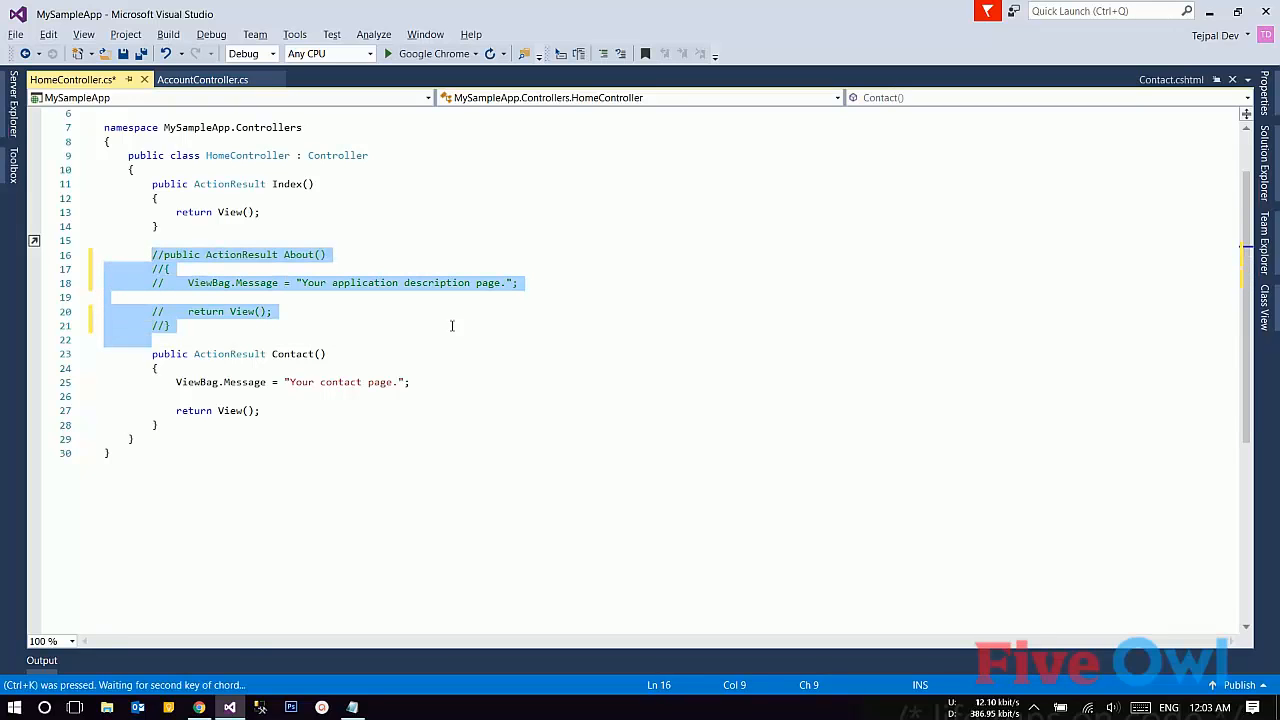
{"action": "key", "text": "ctrl+u"}
Go to ViewBag's definition in ControllerBase, navigate back, then peek the definition inline under line 18
{"action": "left_click", "coordinate": [441, 312]}
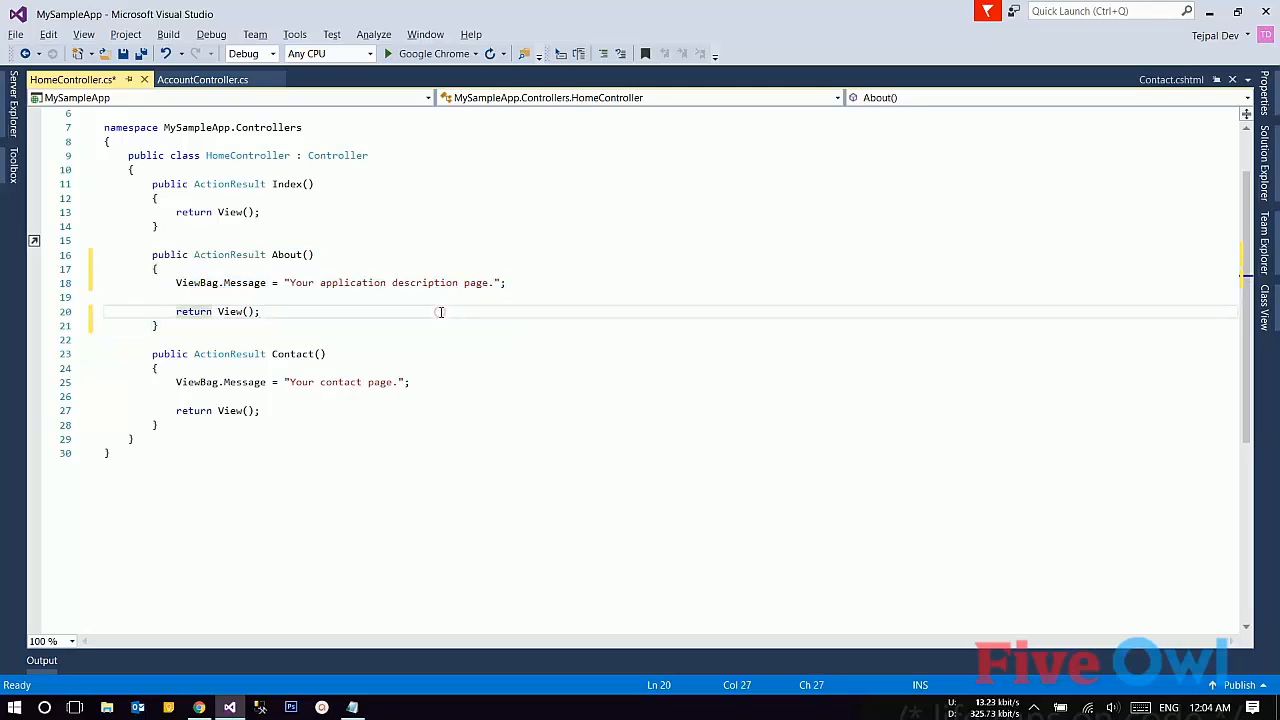
{"action": "left_click", "coordinate": [195, 283]}
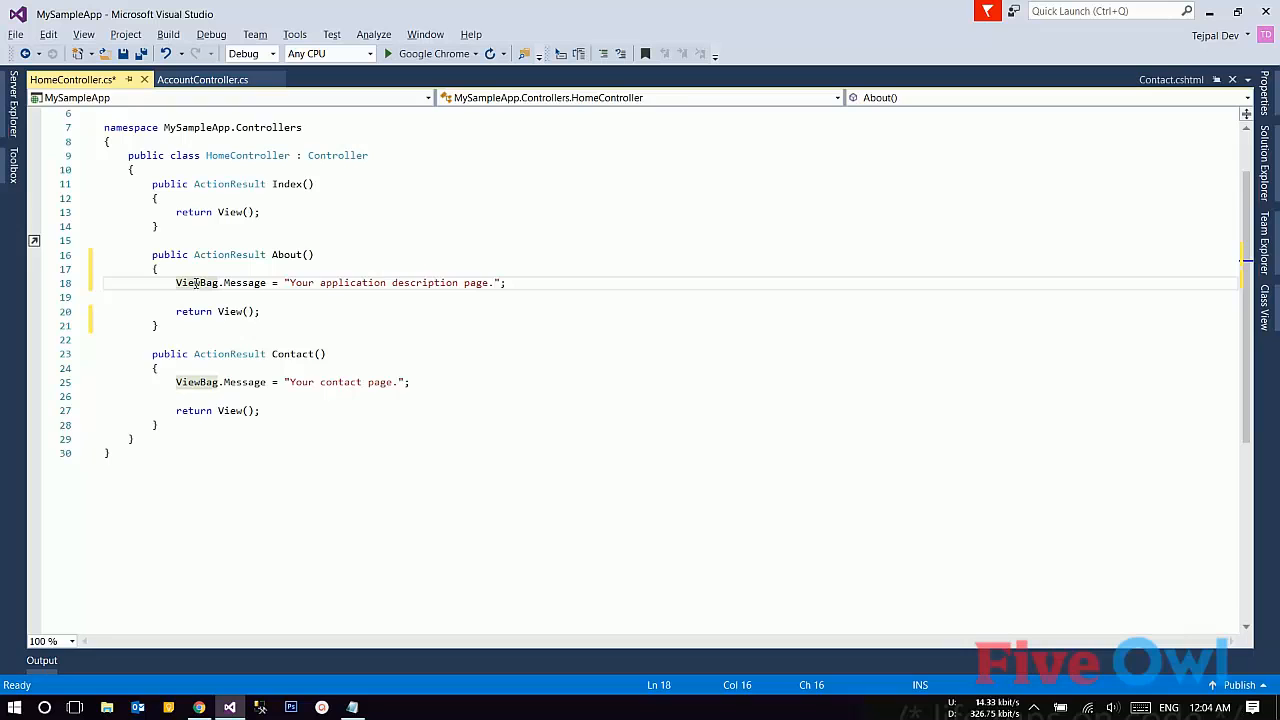
{"action": "key", "text": "F12"}
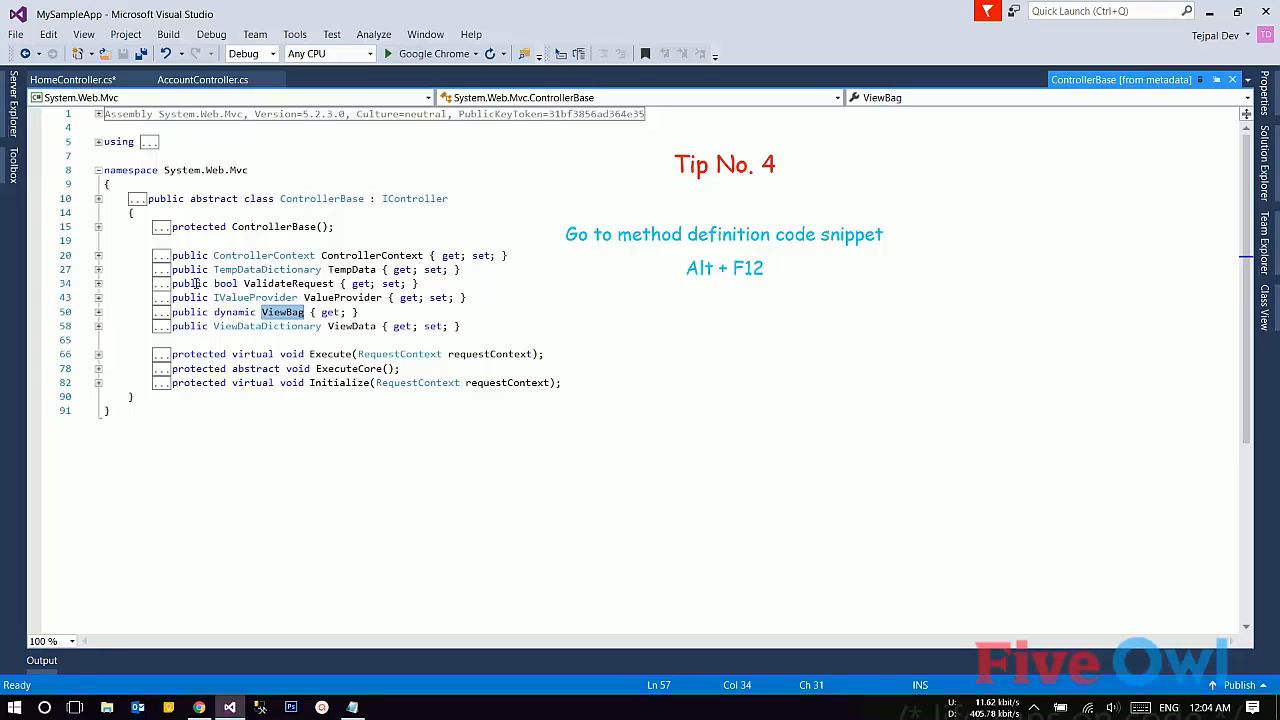
{"action": "key", "text": "ctrl+minus"}
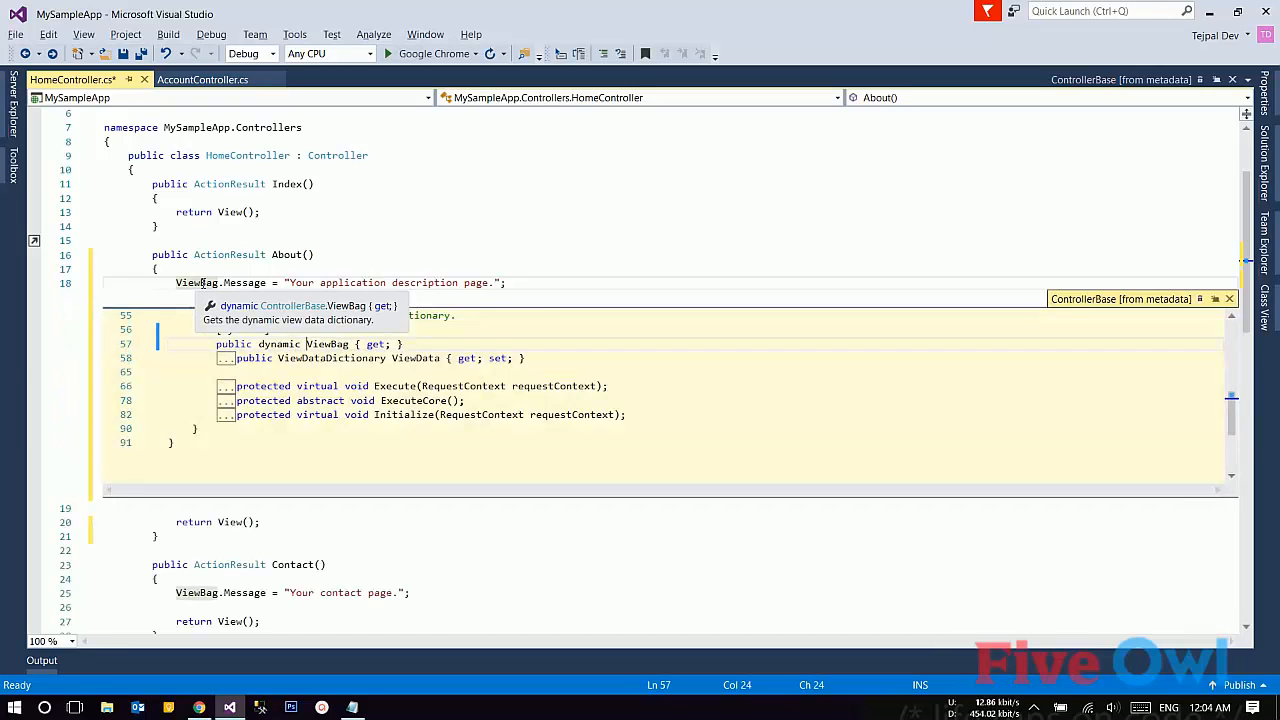
{"action": "key", "text": "alt+F12"}
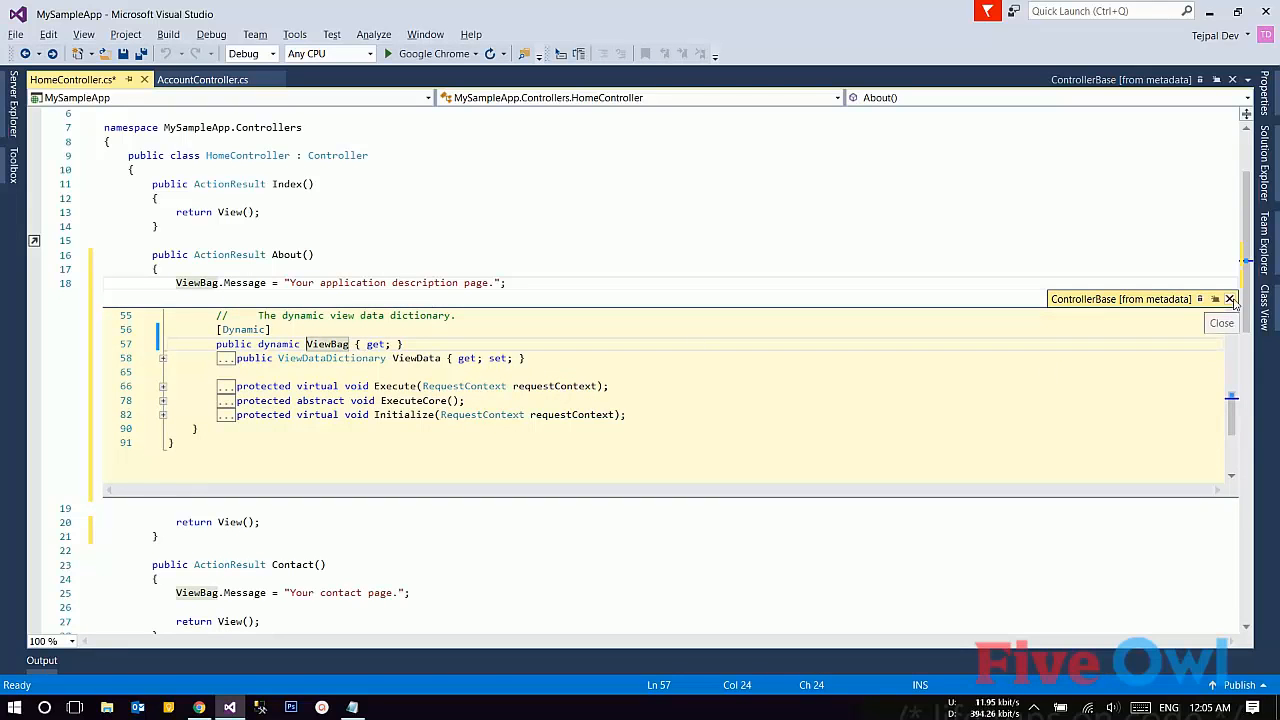
Close the inline ControllerBase peek and jump from the About() action to its About view
{"action": "left_click", "coordinate": [1229, 299]}
{"action": "left_click", "coordinate": [930, 340]}
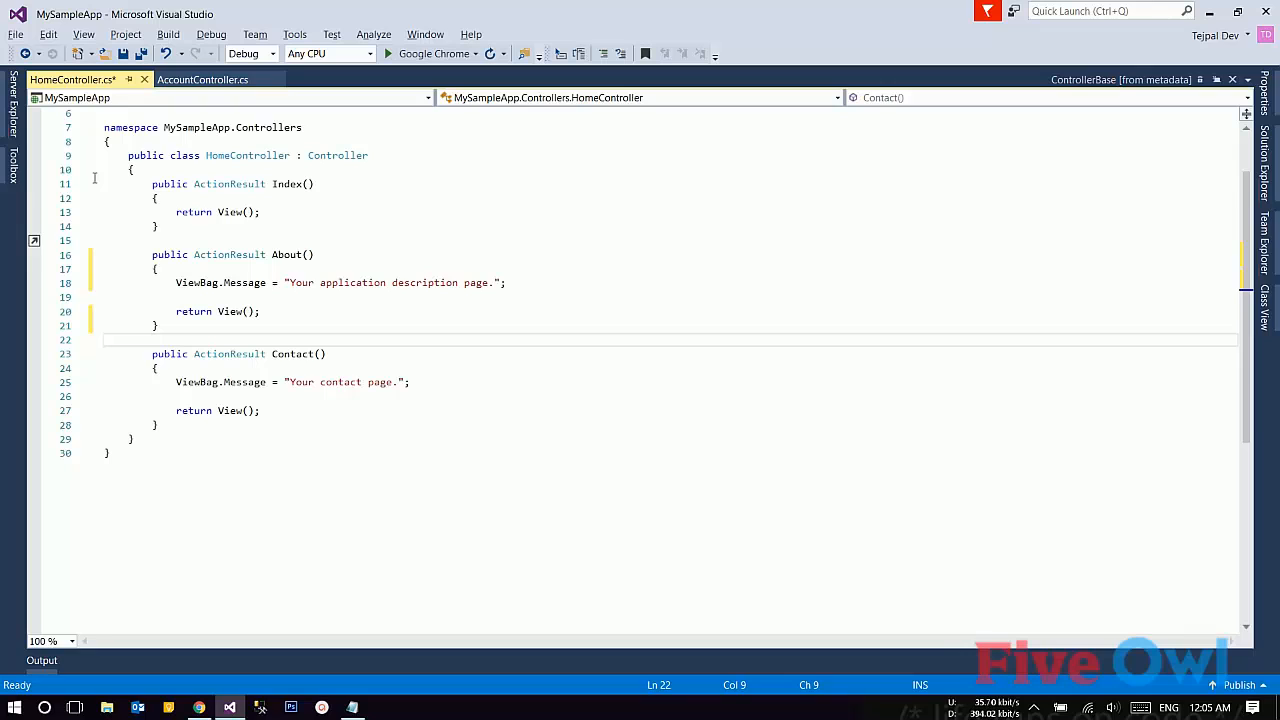
{"action": "left_click", "coordinate": [481, 272]}
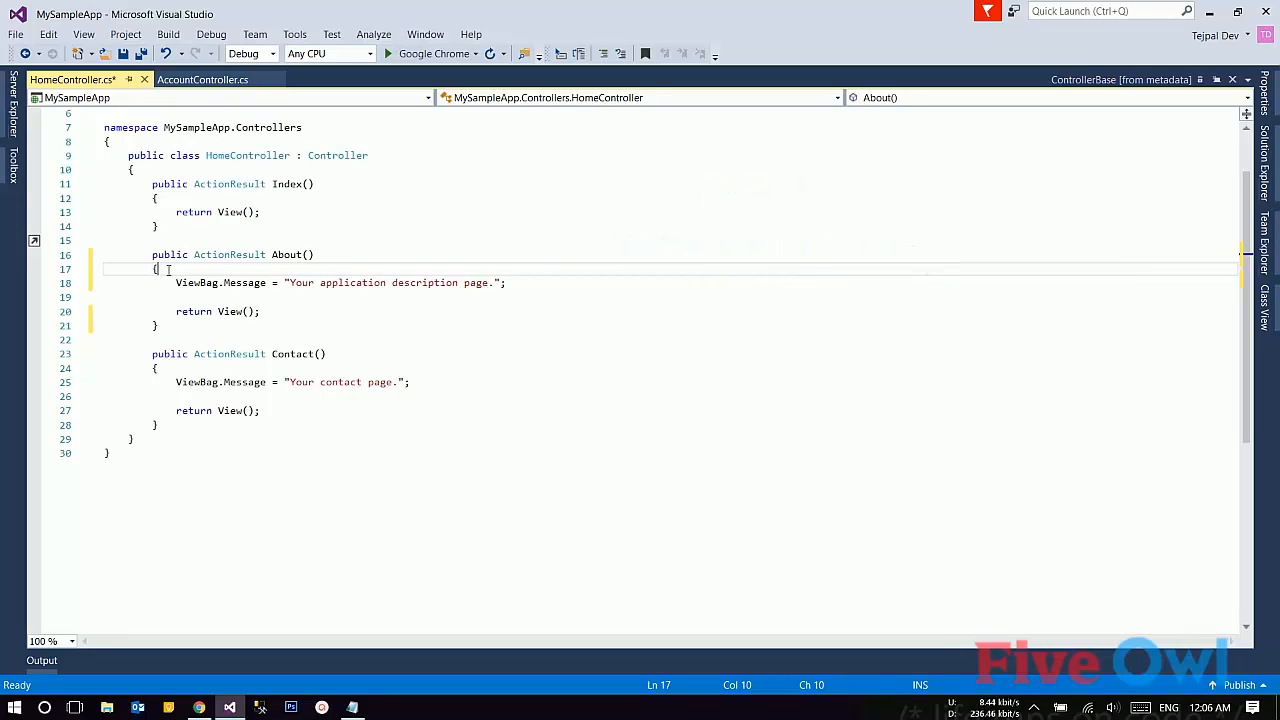
{"action": "key", "text": "Up"}
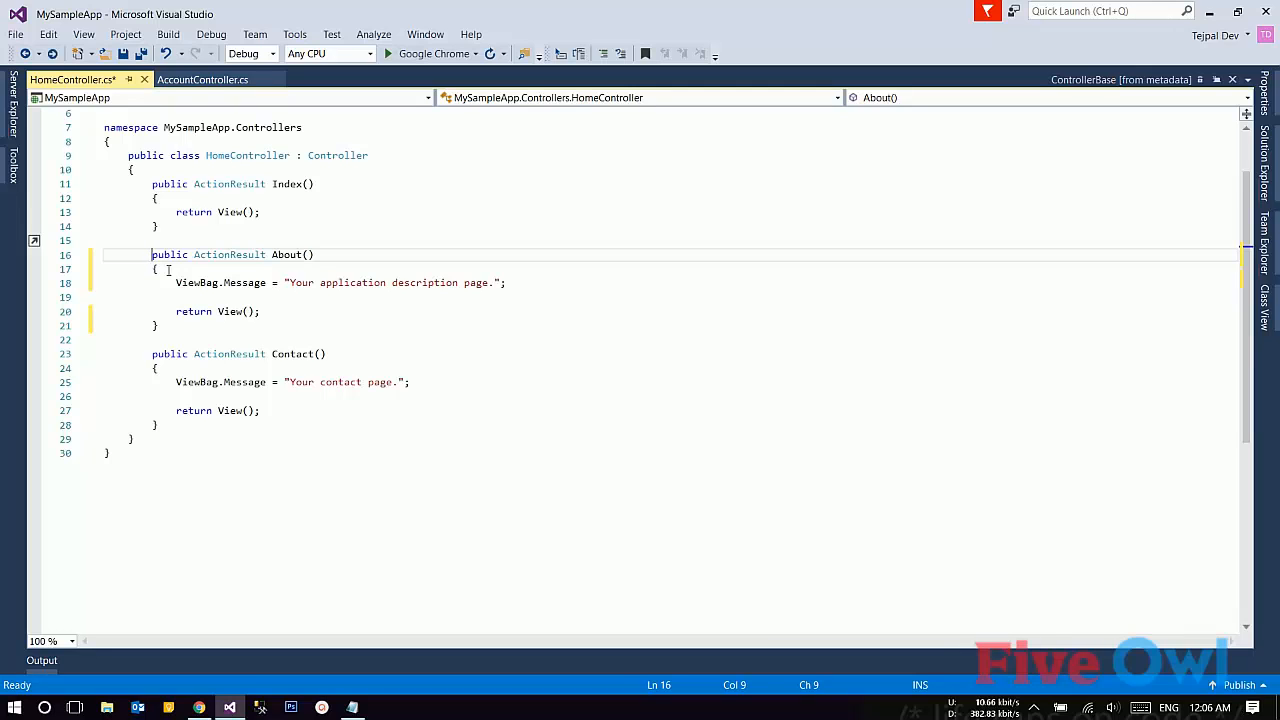
{"action": "key", "text": "ctrl+m"}
{"action": "key", "text": "ctrl+g"}
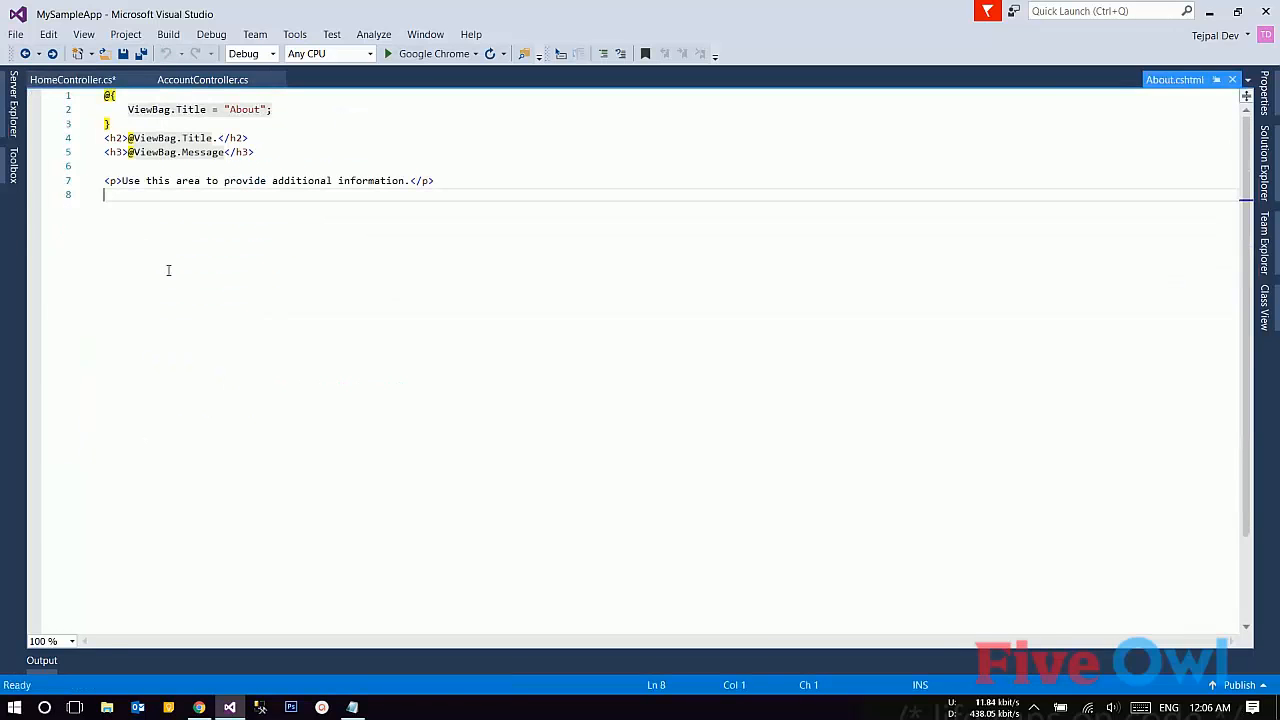
Return to HomeController.cs and jump to the end of the file and back to the top
{"action": "key", "text": "ctrl+Tab"}
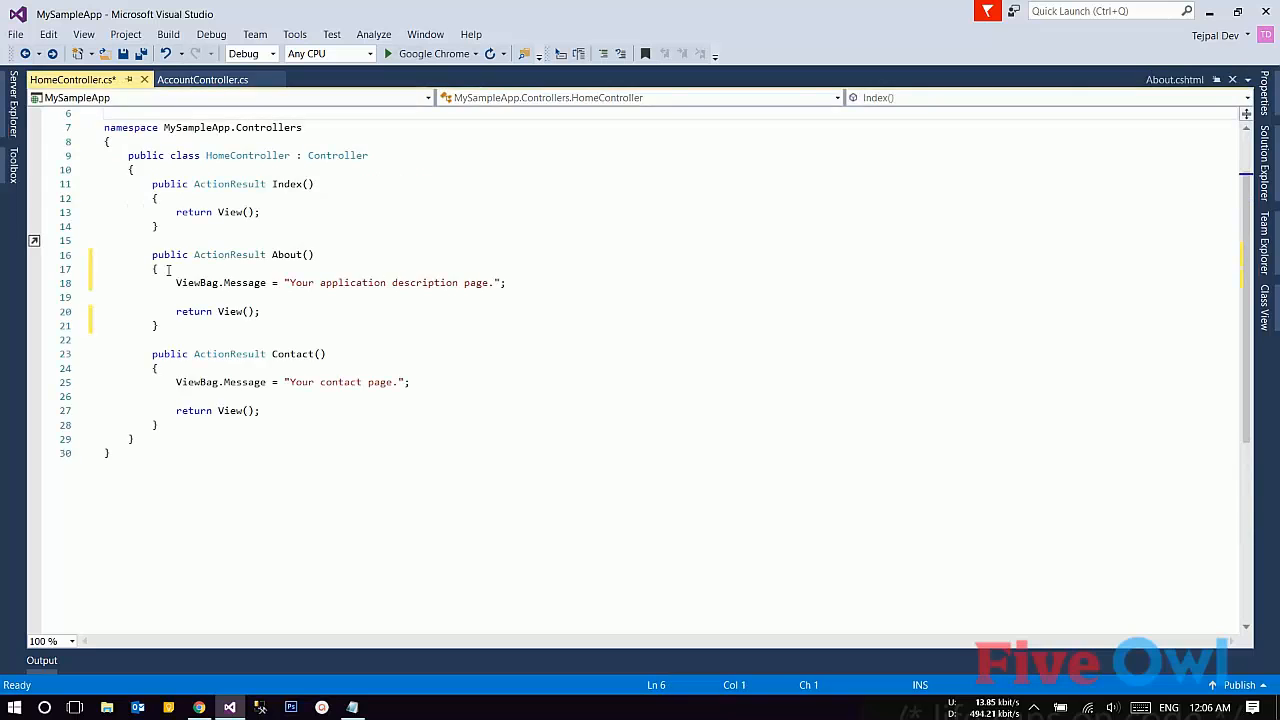
{"action": "key", "text": "ctrl+Tab"}
{"action": "key", "text": "ctrl+Tab"}
{"action": "key", "text": "ctrl+End"}
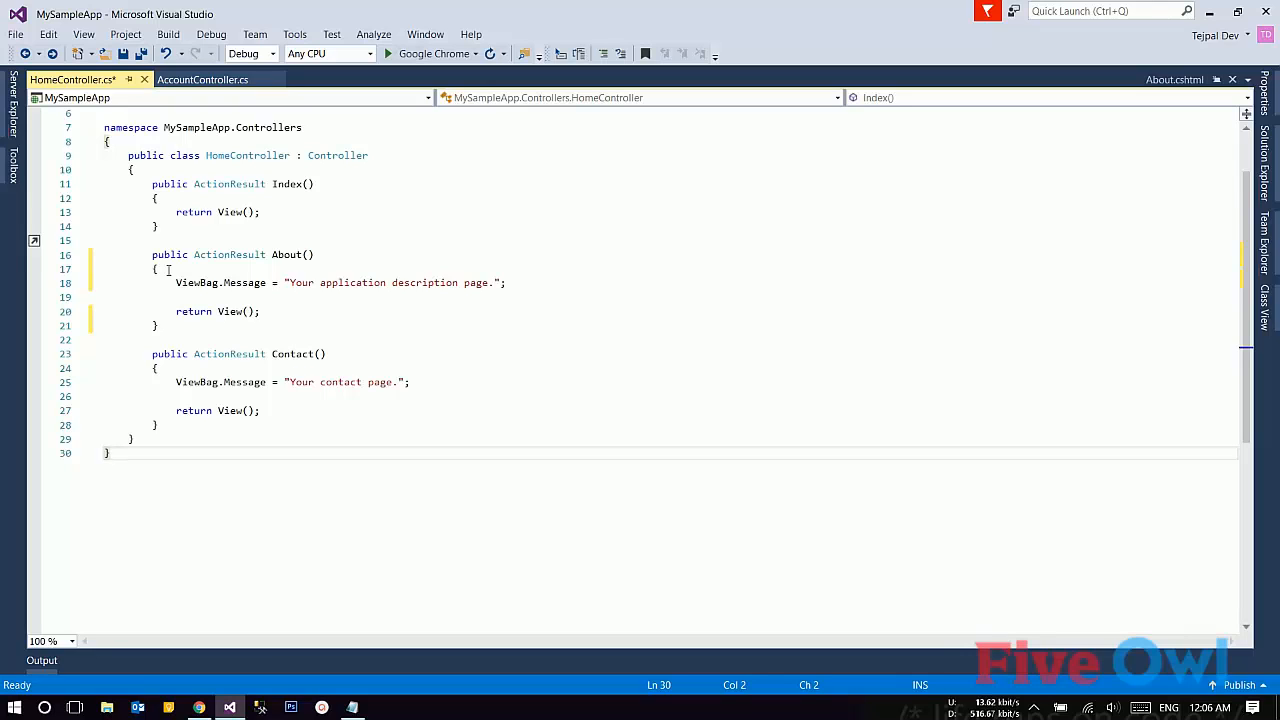
{"action": "key", "text": "ctrl+Home"}
{"action": "key", "text": "Down"}
{"action": "key", "text": "Down"}
{"action": "key", "text": "Down"}
{"action": "key", "text": "Up"}
{"action": "key", "text": "Up"}
{"action": "key", "text": "Up"}
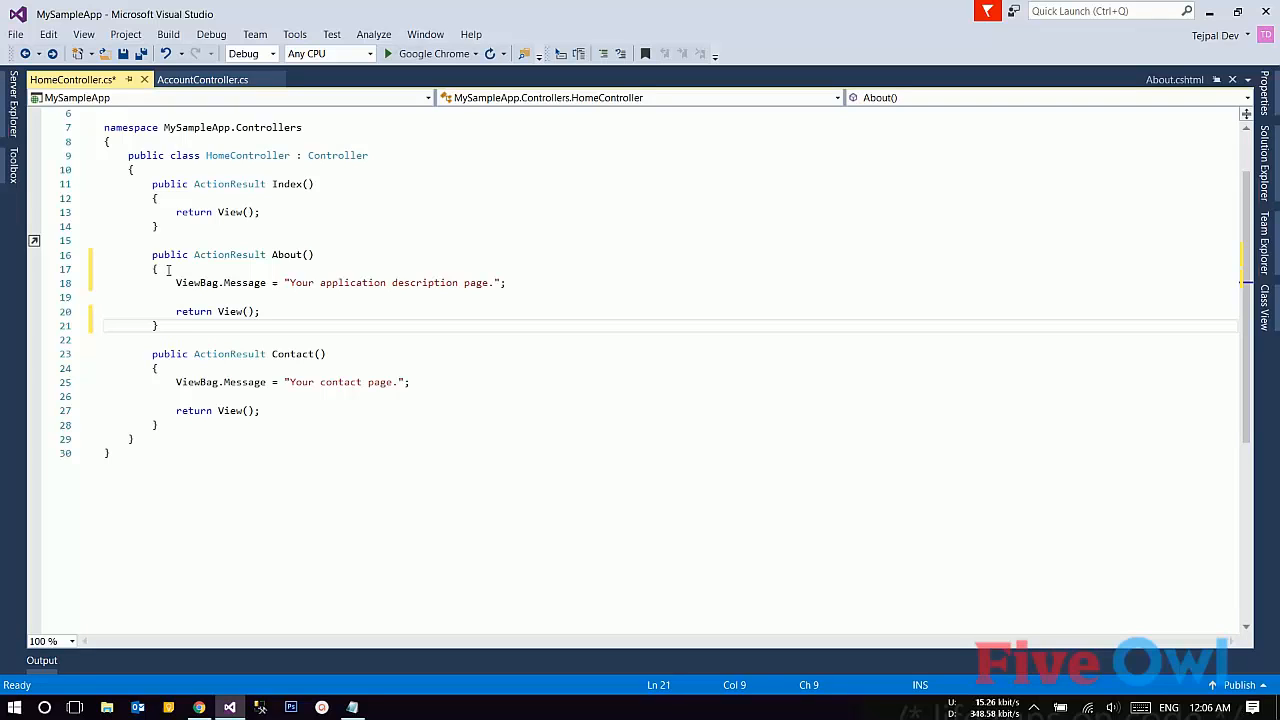
Move into Contact() and switch between open documents with Ctrl+PageUp/PageDown and Ctrl+Tab
{"action": "key", "text": "Up"}
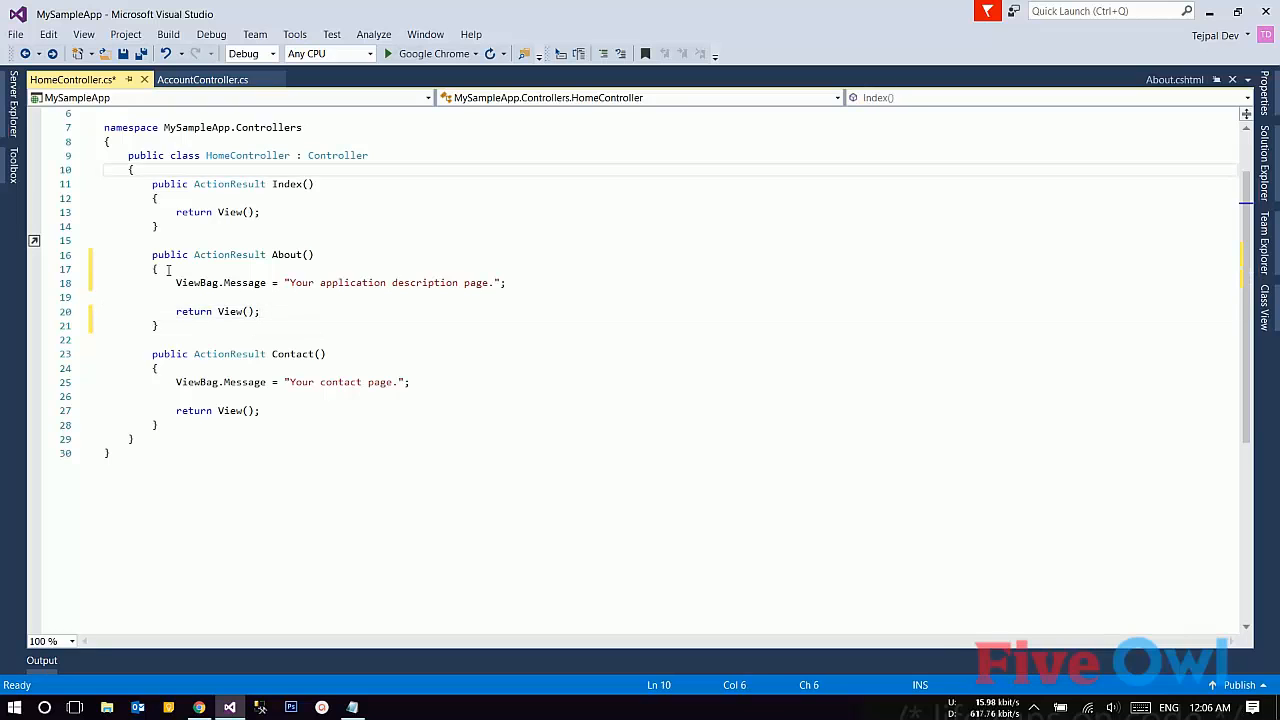
{"action": "key", "text": "Down"}
{"action": "key", "text": "Down"}
{"action": "key", "text": "Down"}
{"action": "key", "text": "ctrl+Page_Up"}
{"action": "key", "text": "ctrl+Page_Down"}
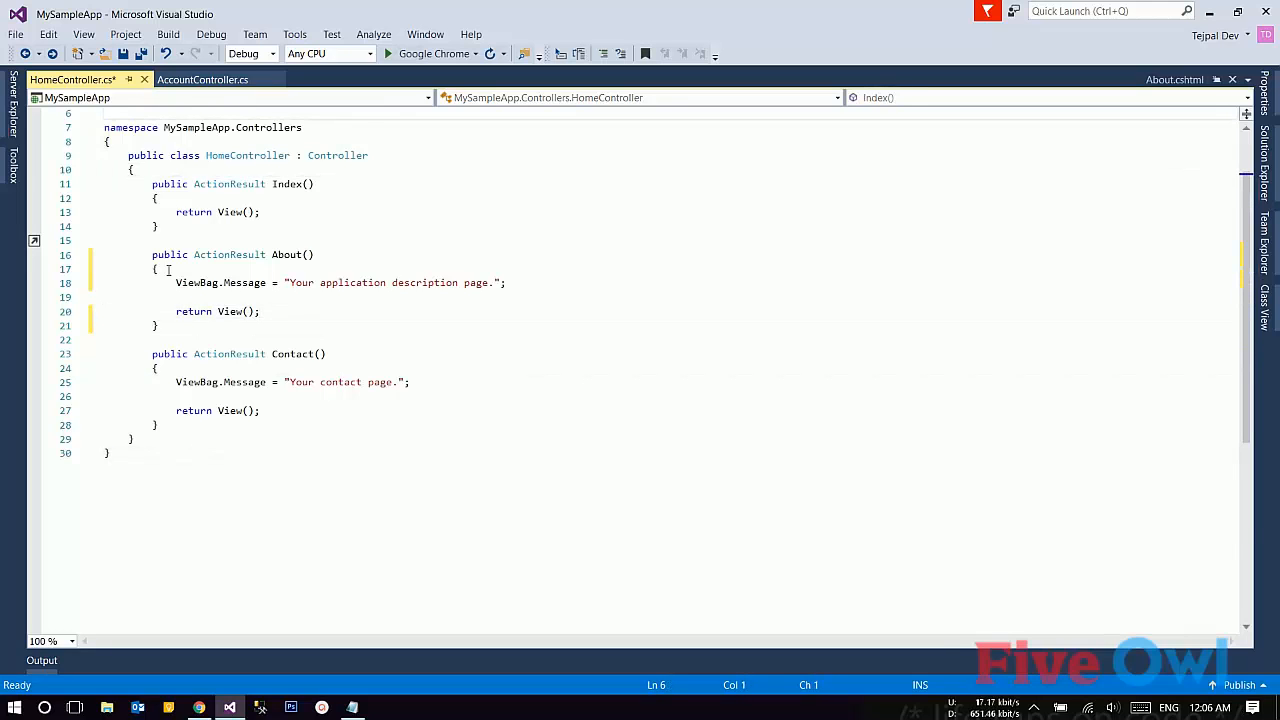
{"action": "key", "text": "ctrl+Tab"}
{"action": "key", "text": "ctrl+Tab"}
{"action": "key", "text": "ctrl+Tab"}
{"action": "key", "text": "ctrl+Tab"}
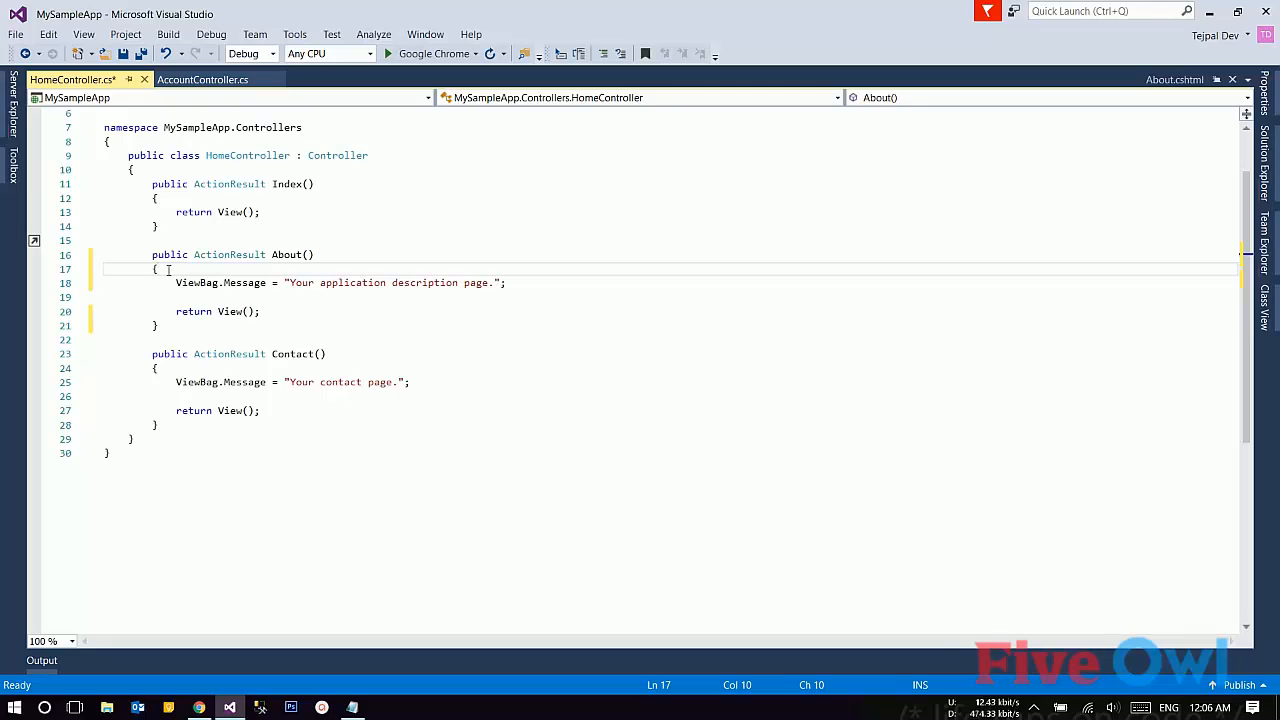
{"action": "key", "text": "shift+Down"}
{"action": "key", "text": "shift+End"}
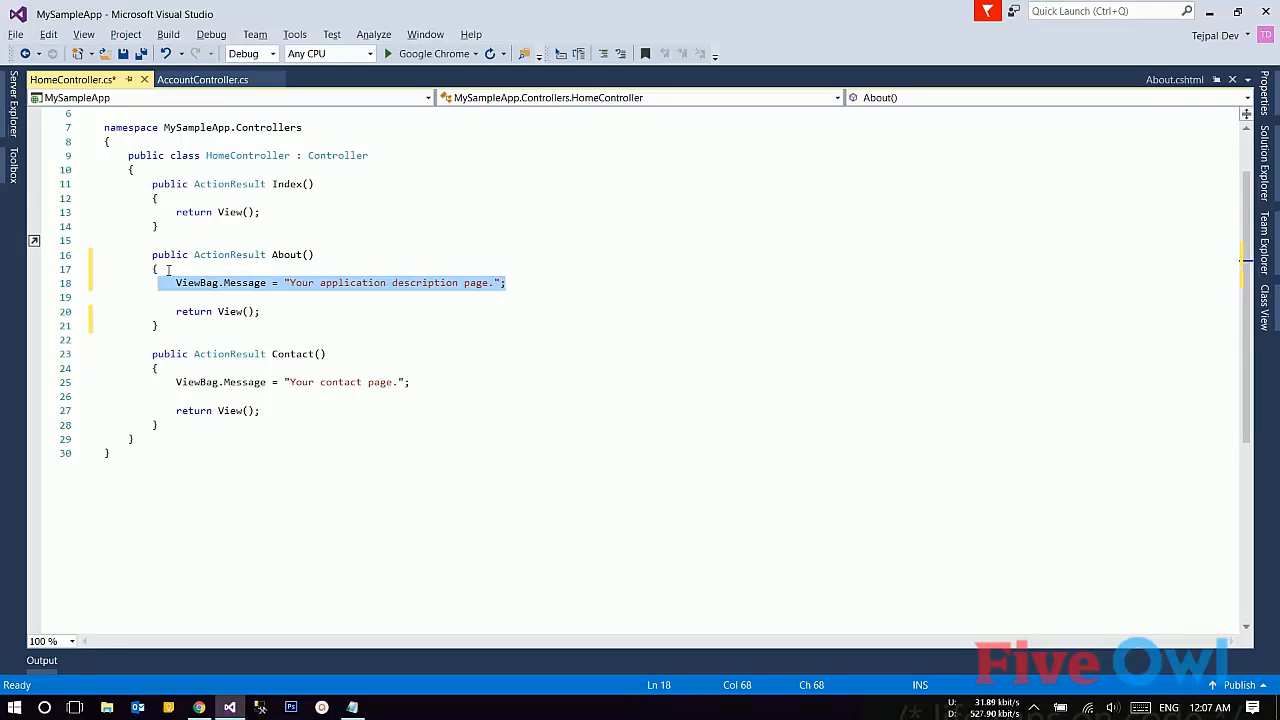
{"action": "key", "text": "Down"}
{"action": "key", "text": "Down"}
{"action": "key", "text": "shift+Home"}
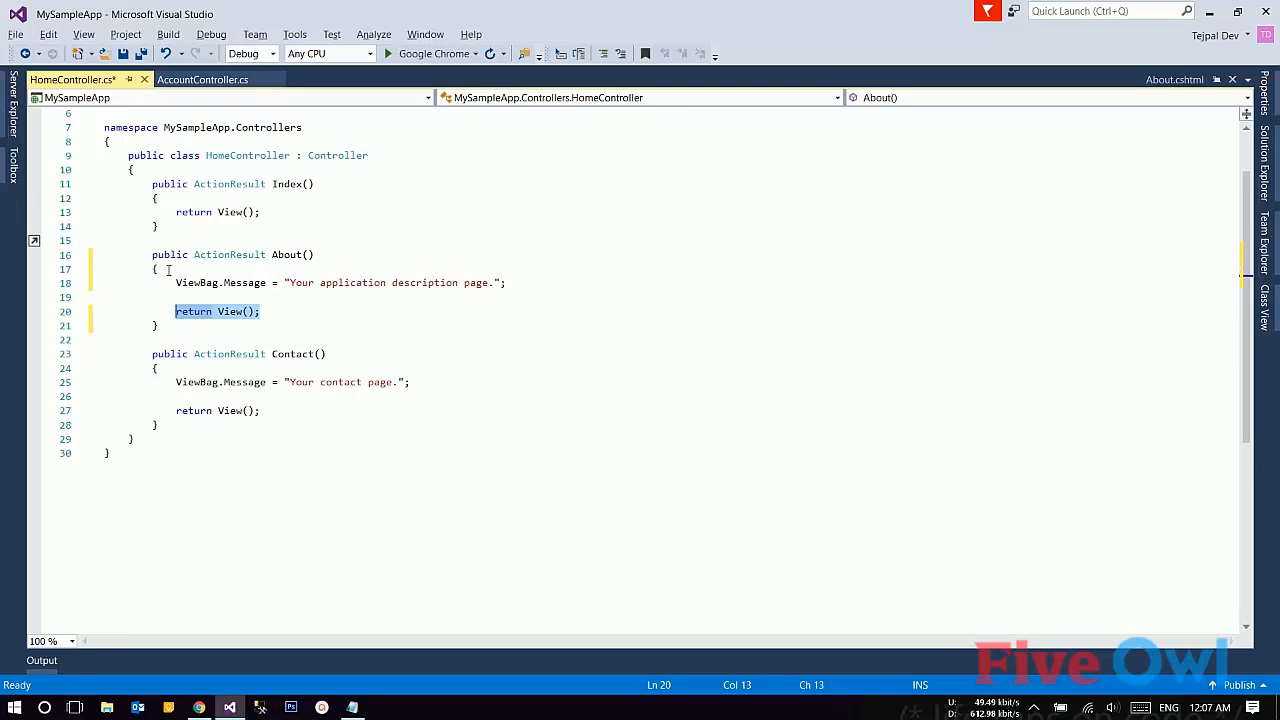
{"action": "left_click", "coordinate": [176, 382]}
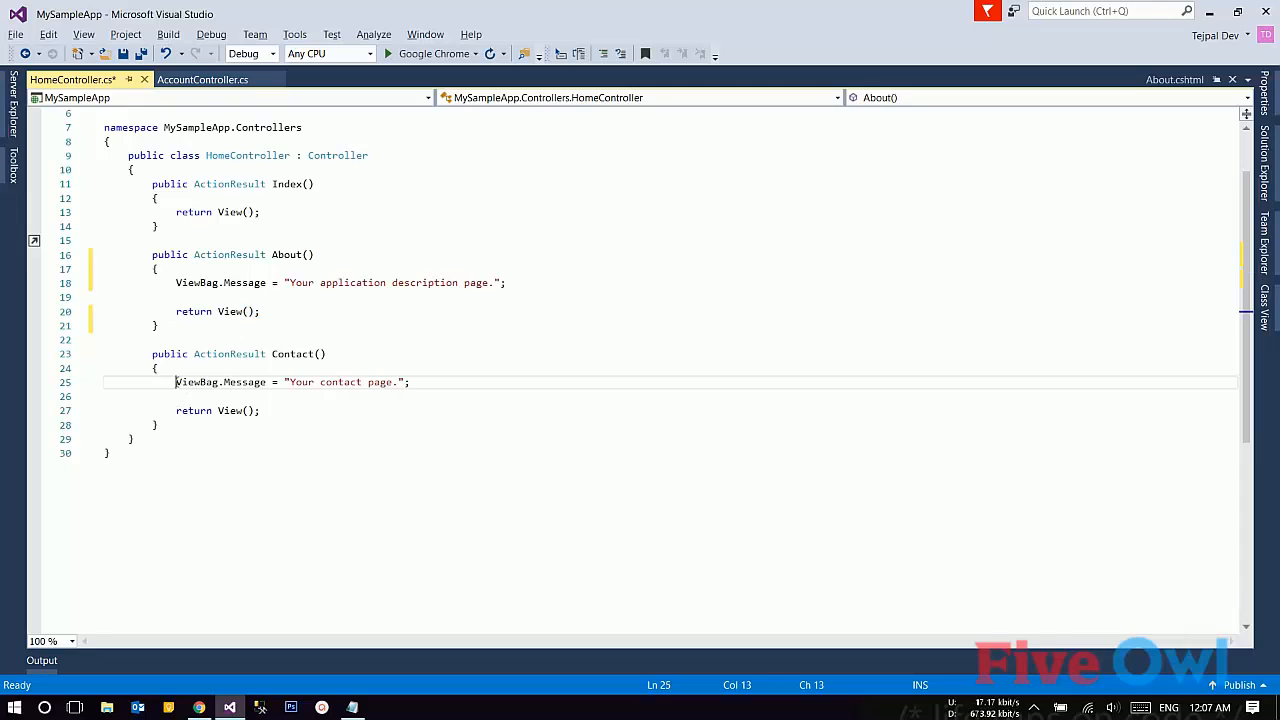
{"action": "key", "text": "shift+End"}
{"action": "key", "text": "ctrl+c"}
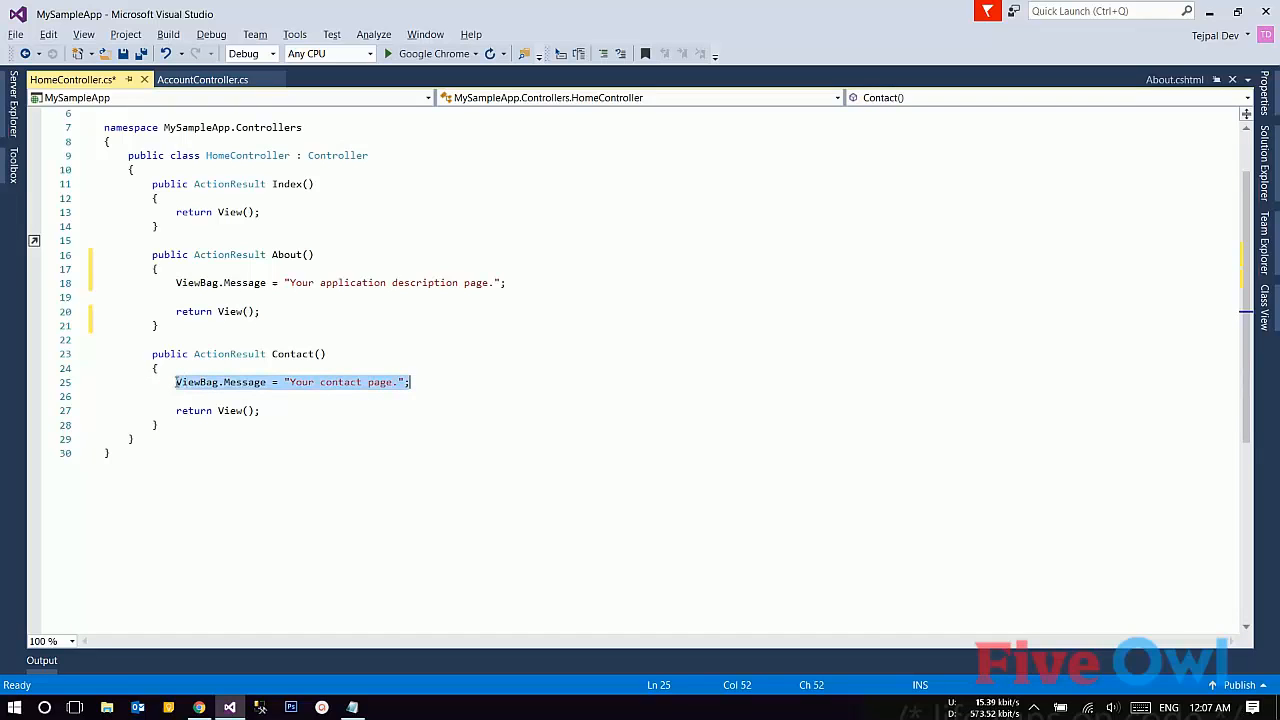
{"action": "key", "text": "Up"}
{"action": "key", "text": "Up"}
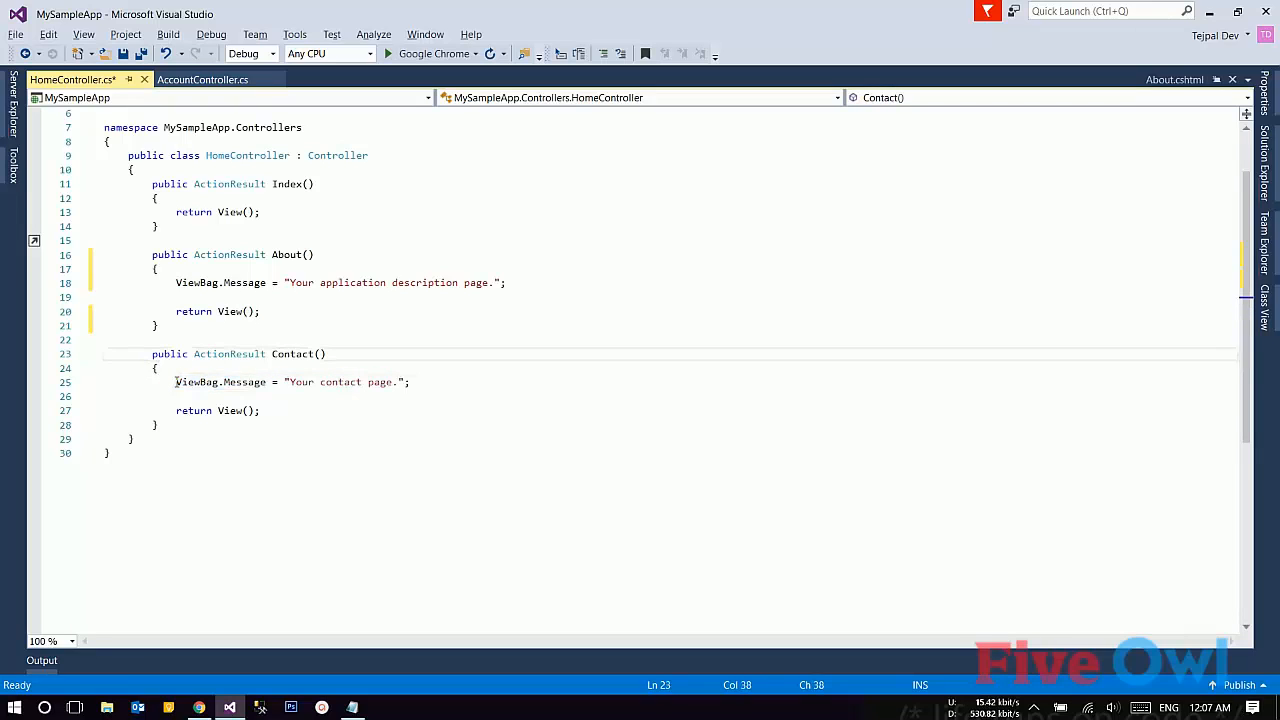
{"action": "key", "text": "Up"}
{"action": "key", "text": "Up"}
{"action": "key", "text": "Up"}
{"action": "left_click", "coordinate": [188, 312]}
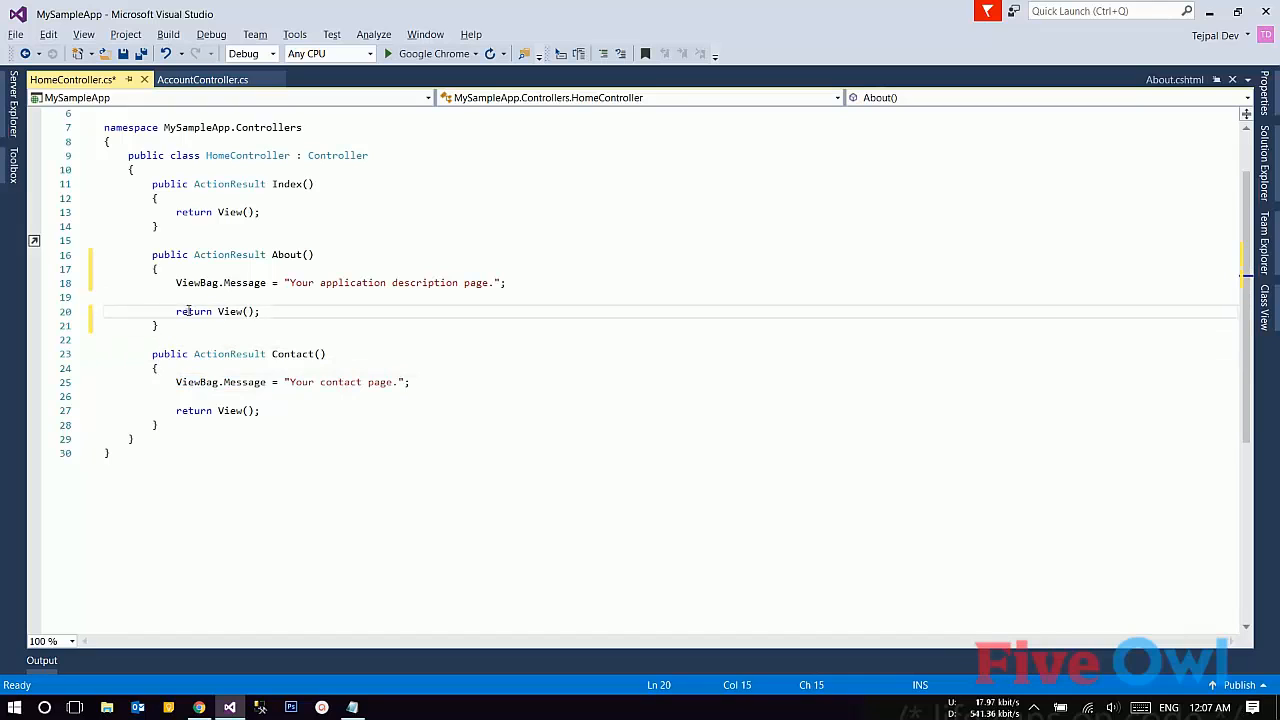
{"action": "key", "text": "Home"}
{"action": "key", "text": "shift+End"}
{"action": "left_click", "coordinate": [210, 296]}
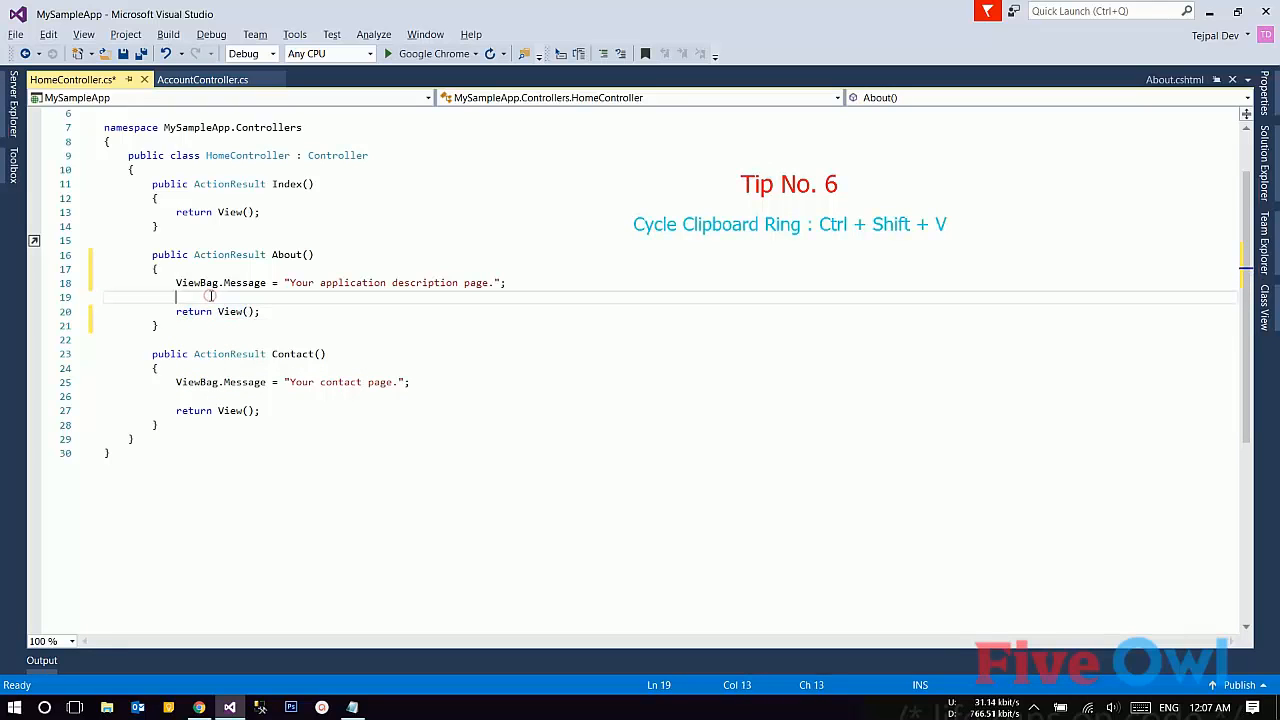
{"action": "mouse_move", "coordinate": [197, 283]}
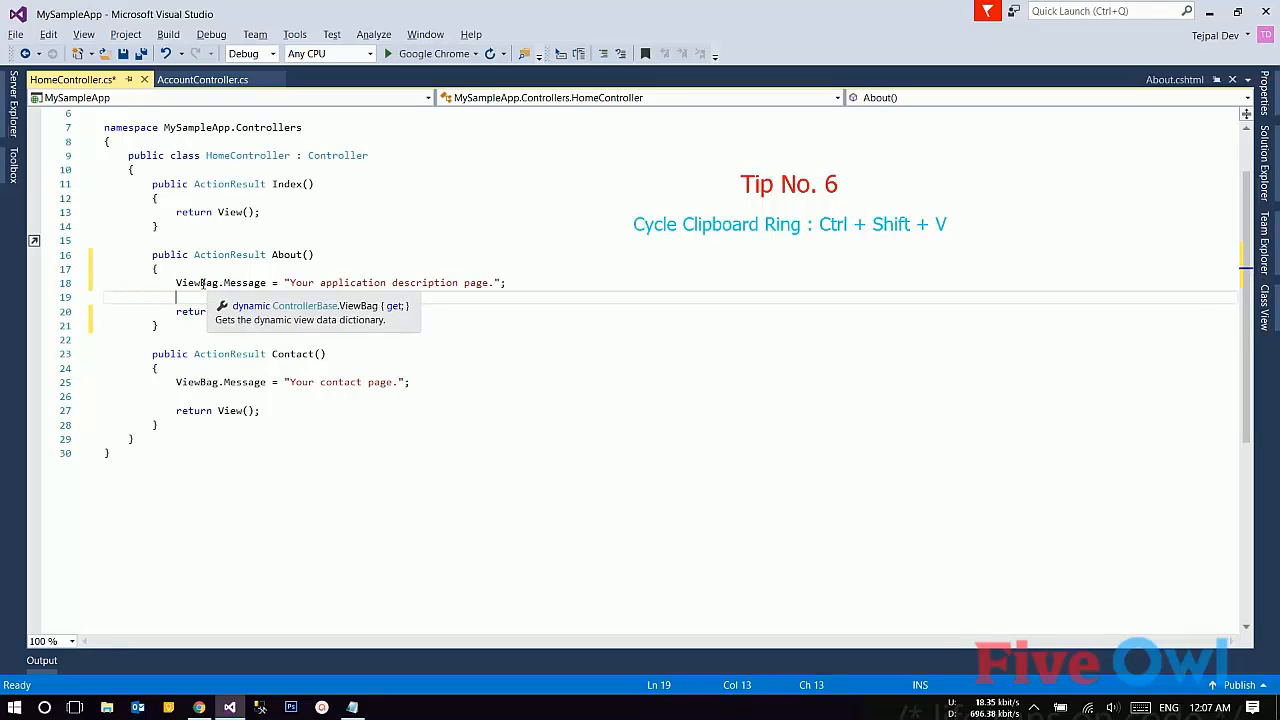
Select parts of the About return and Contact message lines, then place the caret on About's blank line
{"action": "left_click_drag", "start_coordinate": [240, 312], "coordinate": [188, 312]}
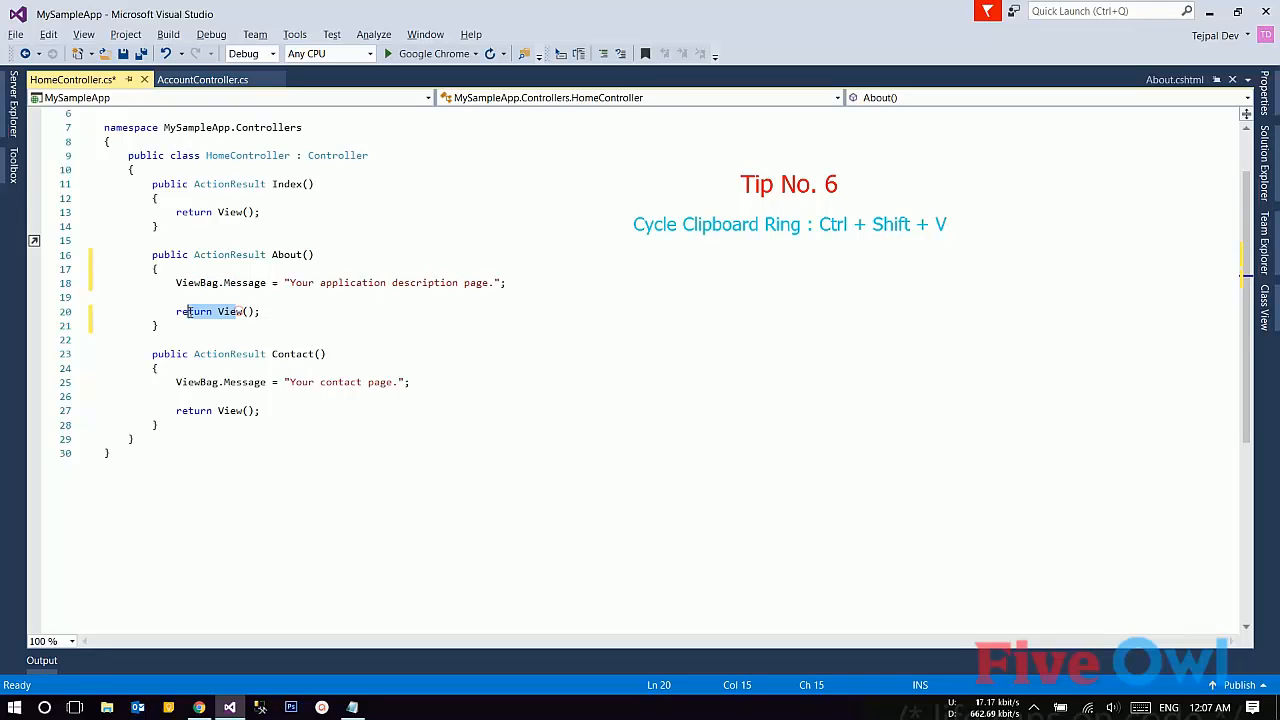
{"action": "left_click_drag", "start_coordinate": [222, 382], "coordinate": [285, 383]}
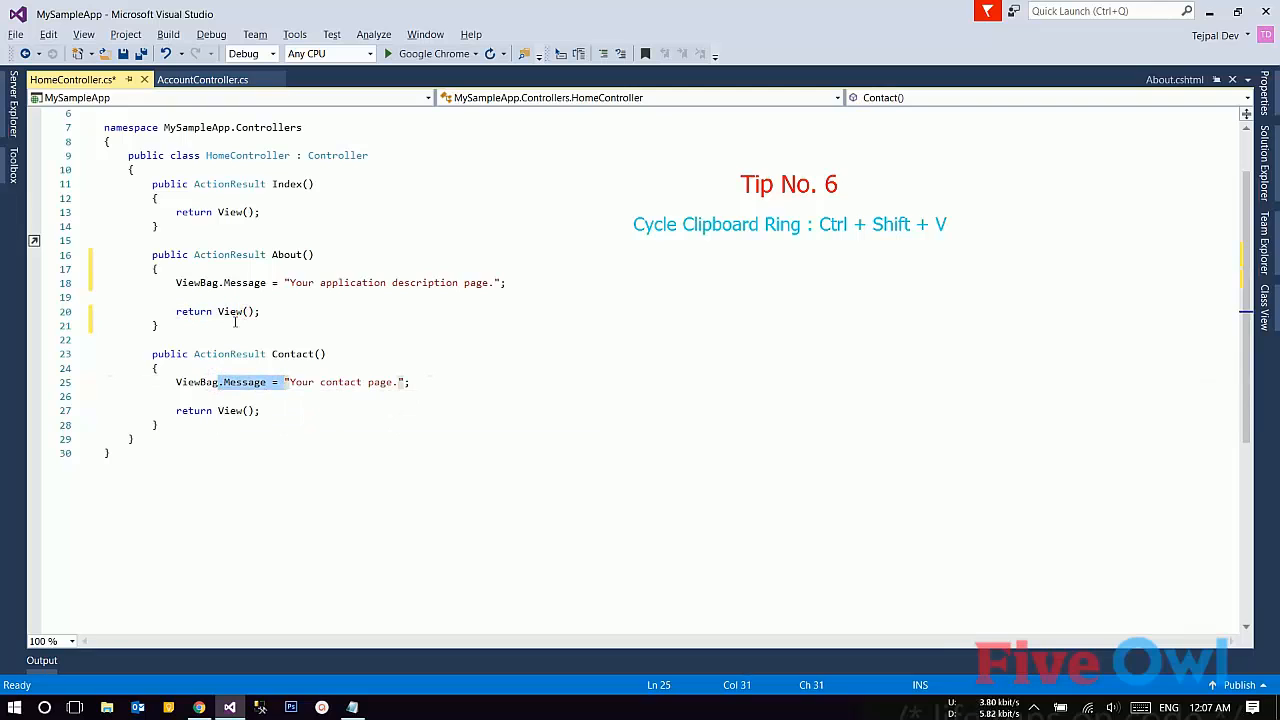
{"action": "left_click", "coordinate": [190, 311]}
{"action": "left_click_drag", "start_coordinate": [190, 311], "coordinate": [244, 311]}
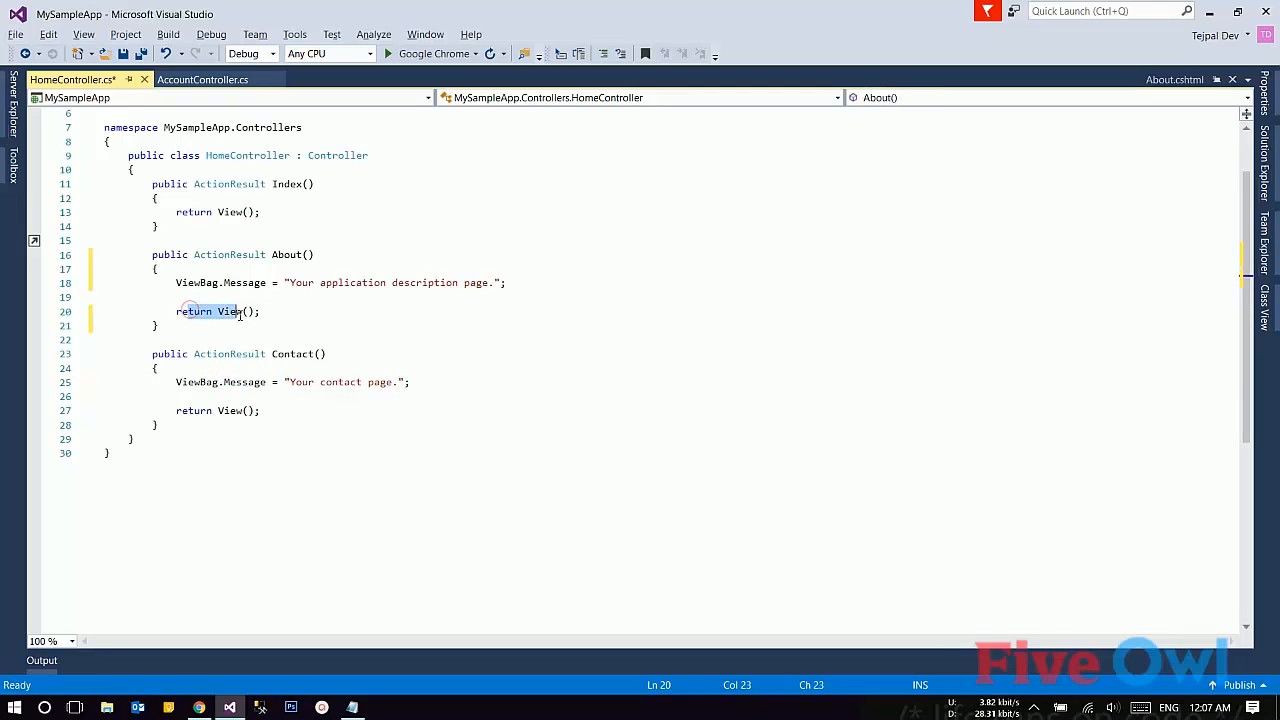
{"action": "left_click", "coordinate": [228, 295]}
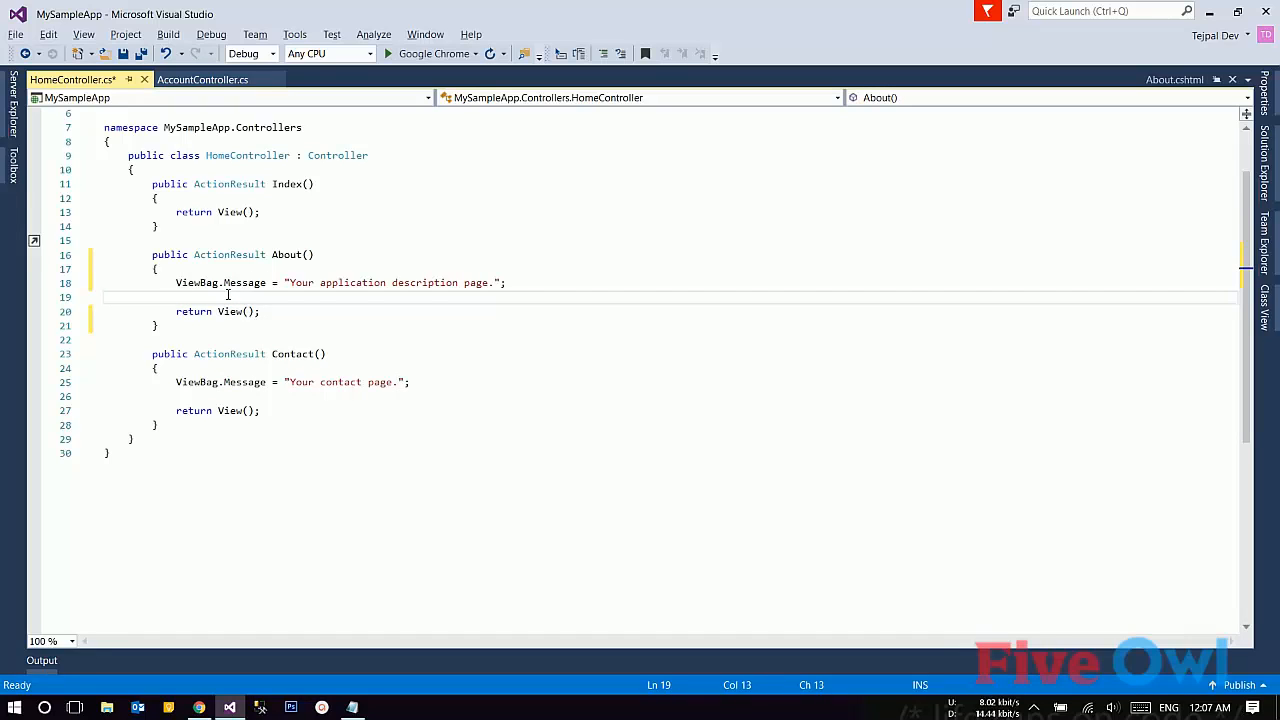
Paste the Contact message line, swap to earlier clipboard entries, accept the About message line and add a new line
{"action": "key", "text": "ctrl+v"}
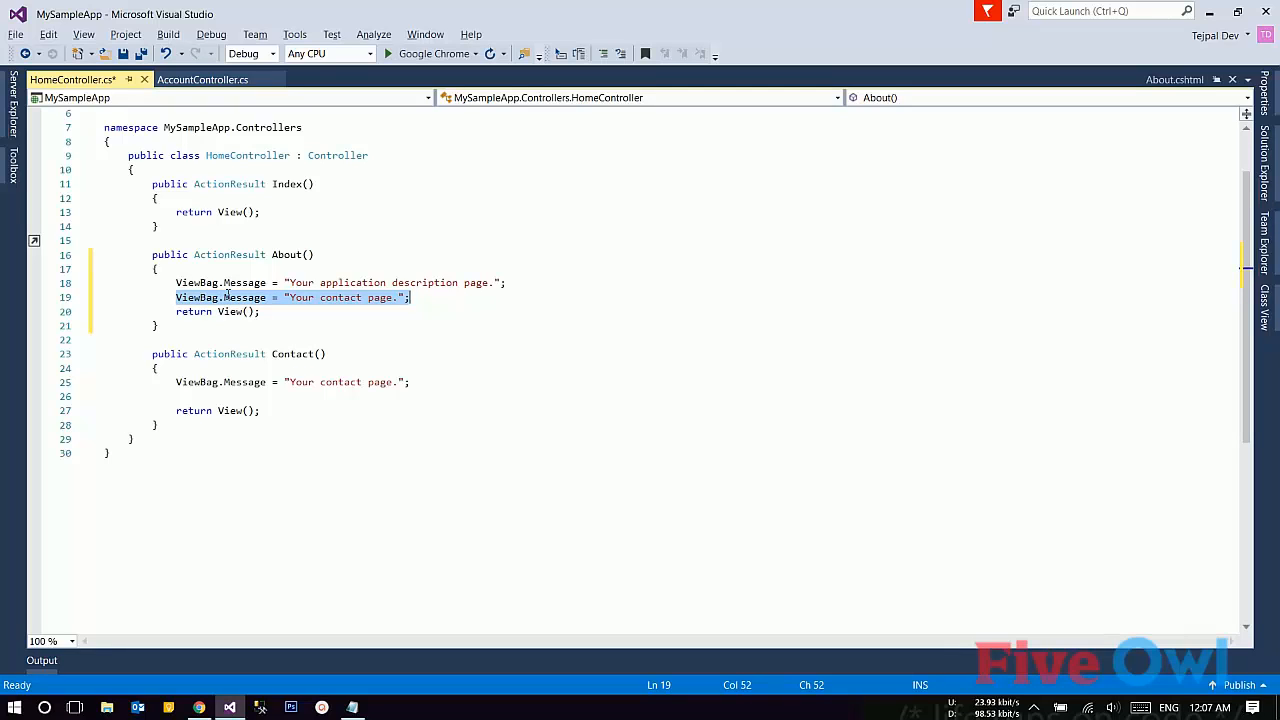
{"action": "key", "text": "ctrl+z"}
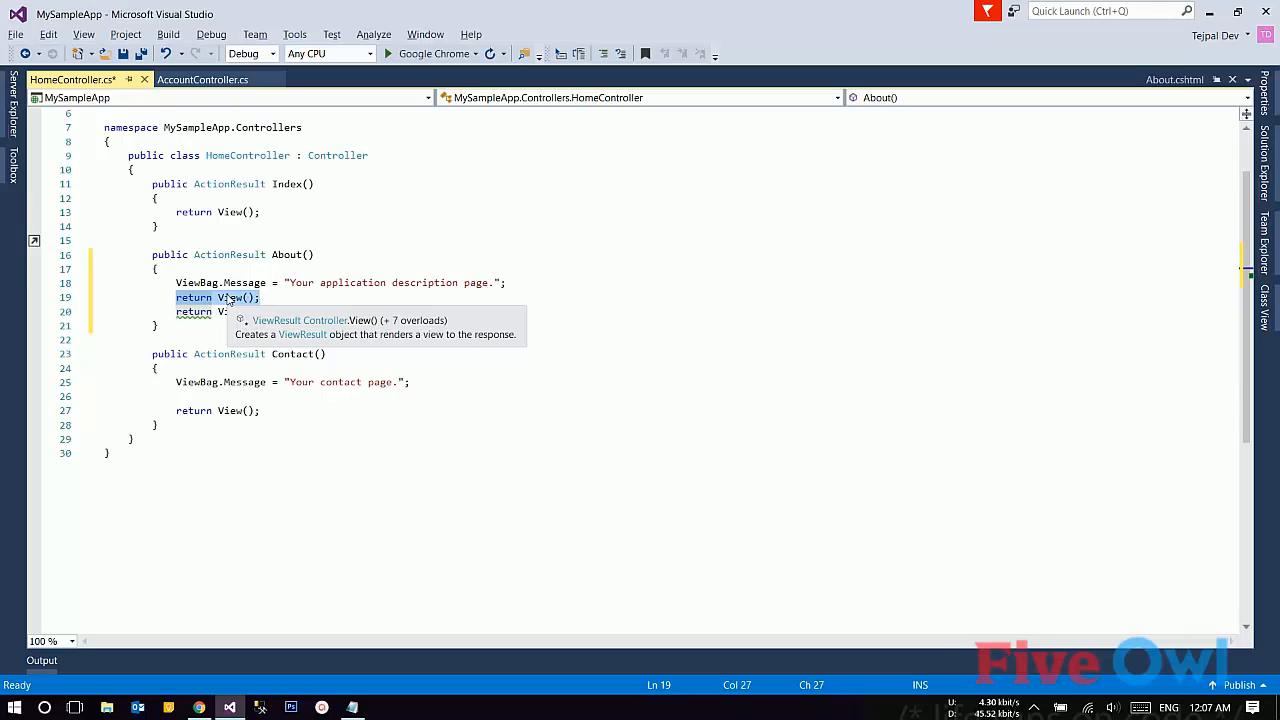
{"action": "type", "text": "ViewBag.Message = \"Your application description page.\";"}
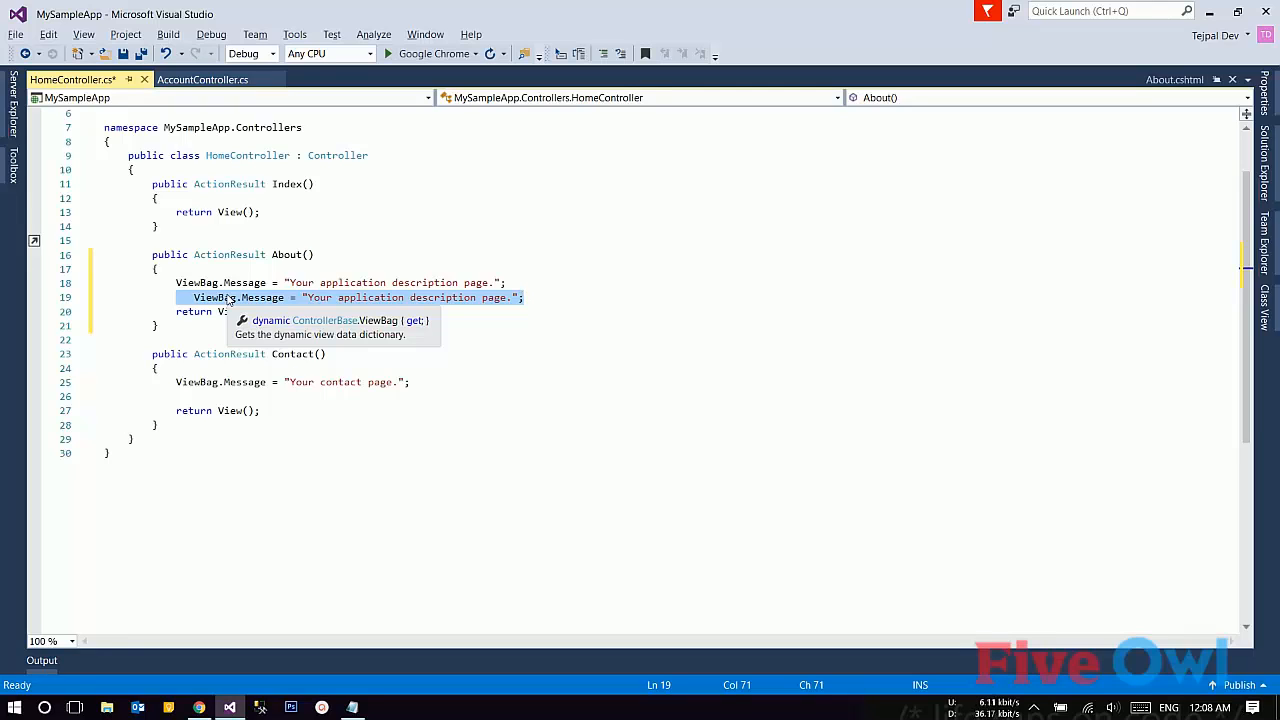
{"action": "key", "text": "Right"}
{"action": "key", "text": "Return"}
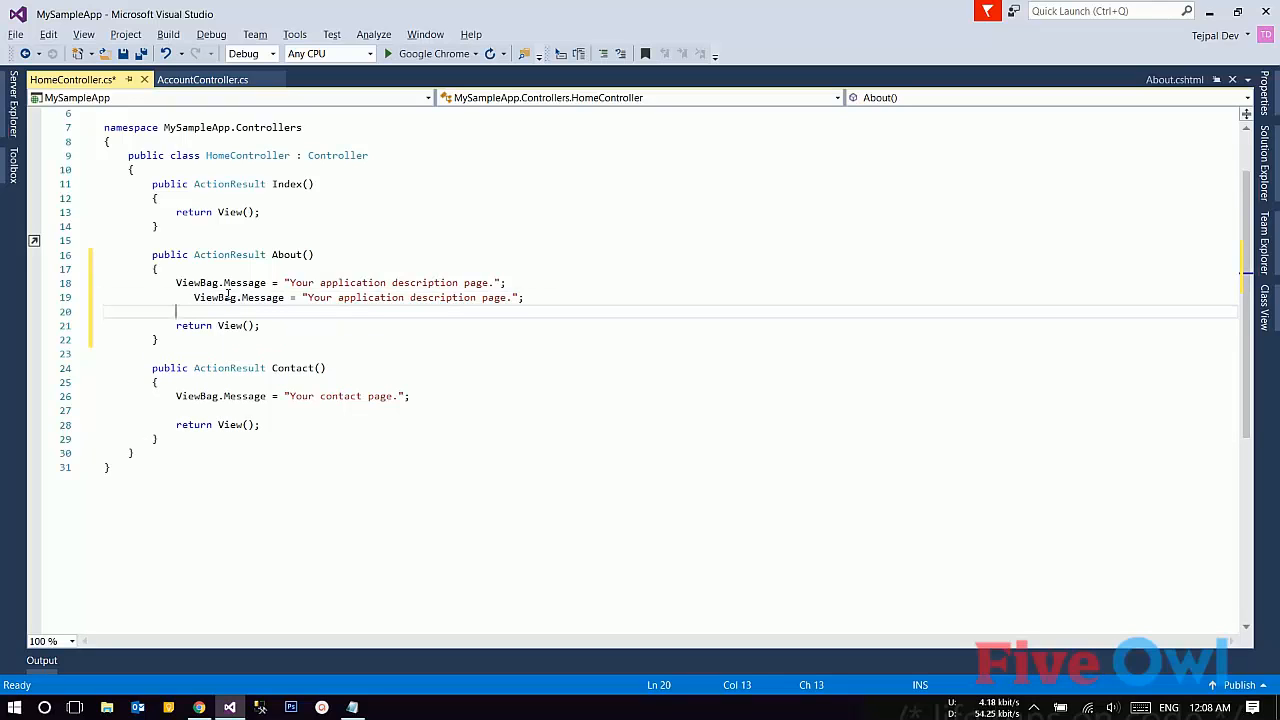
Cycle the Clipboard Ring with Ctrl+Shift+V on the empty line and keep the pasted return line
{"action": "left_click_drag", "start_coordinate": [176, 325], "coordinate": [262, 325]}
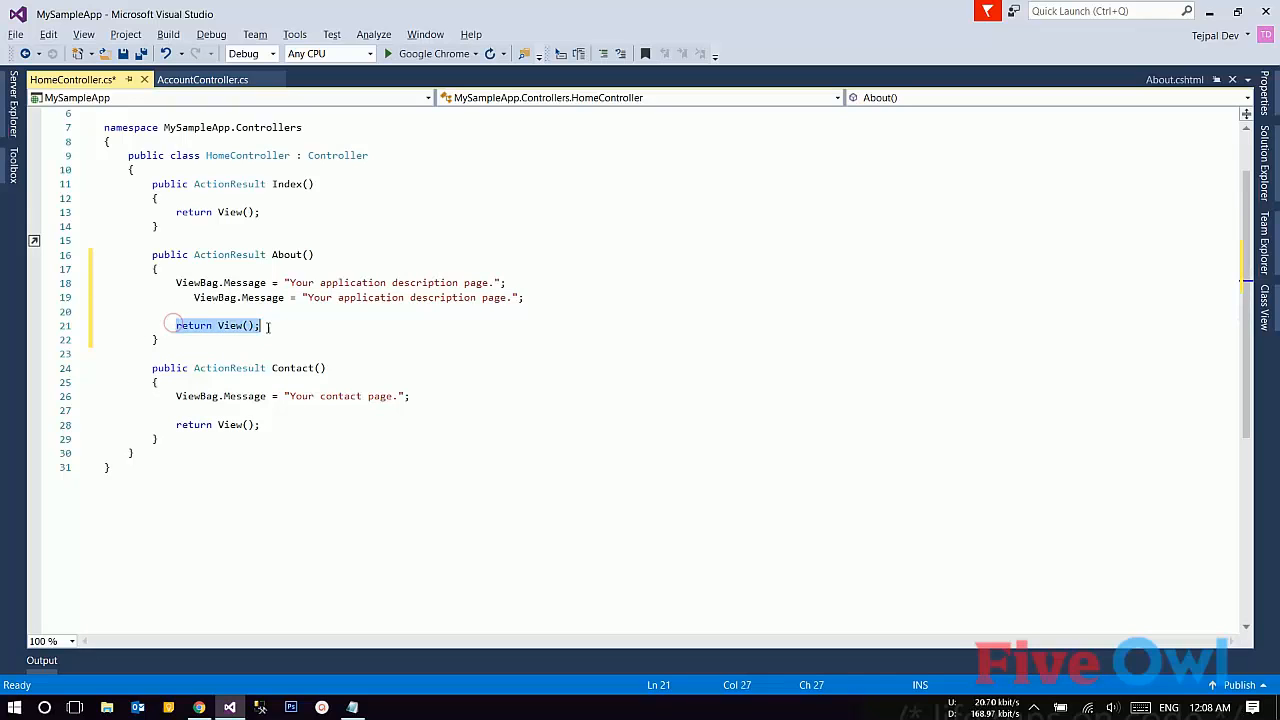
{"action": "left_click", "coordinate": [239, 313]}
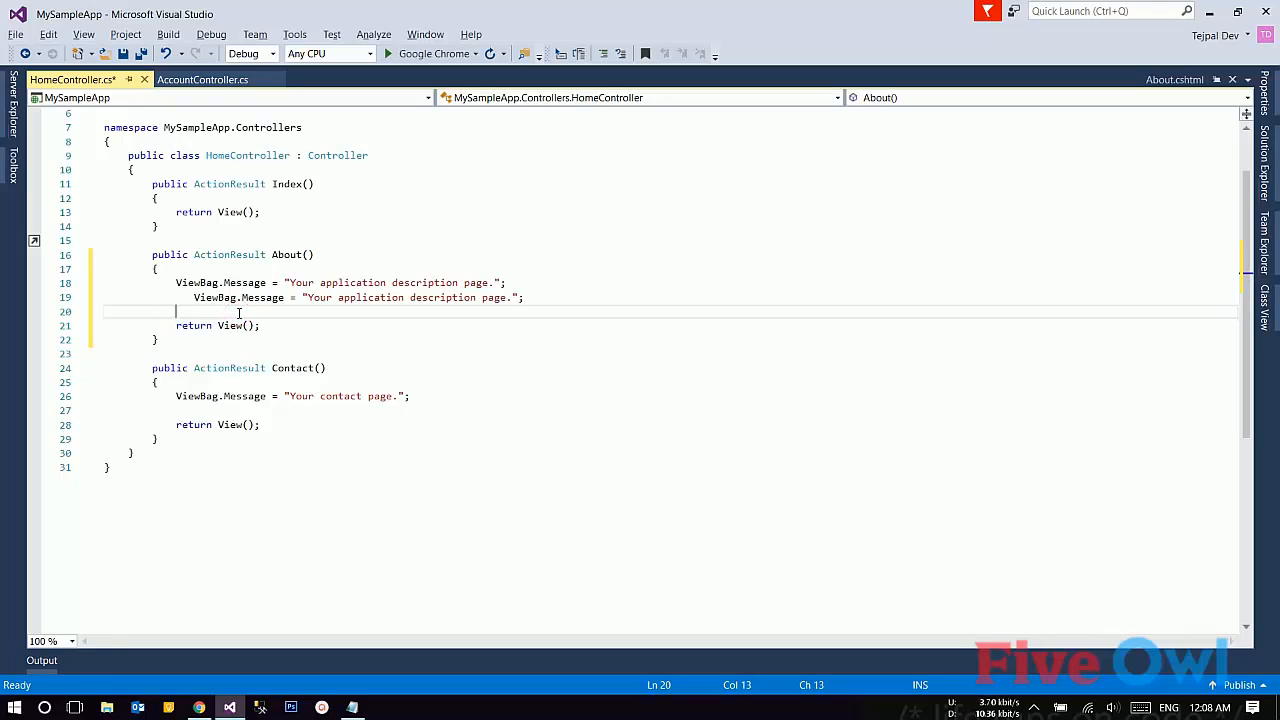
{"action": "type", "text": "ViewBag.Message = \"Your application description page.\";"}
{"action": "key", "text": "ctrl+shift+v"}
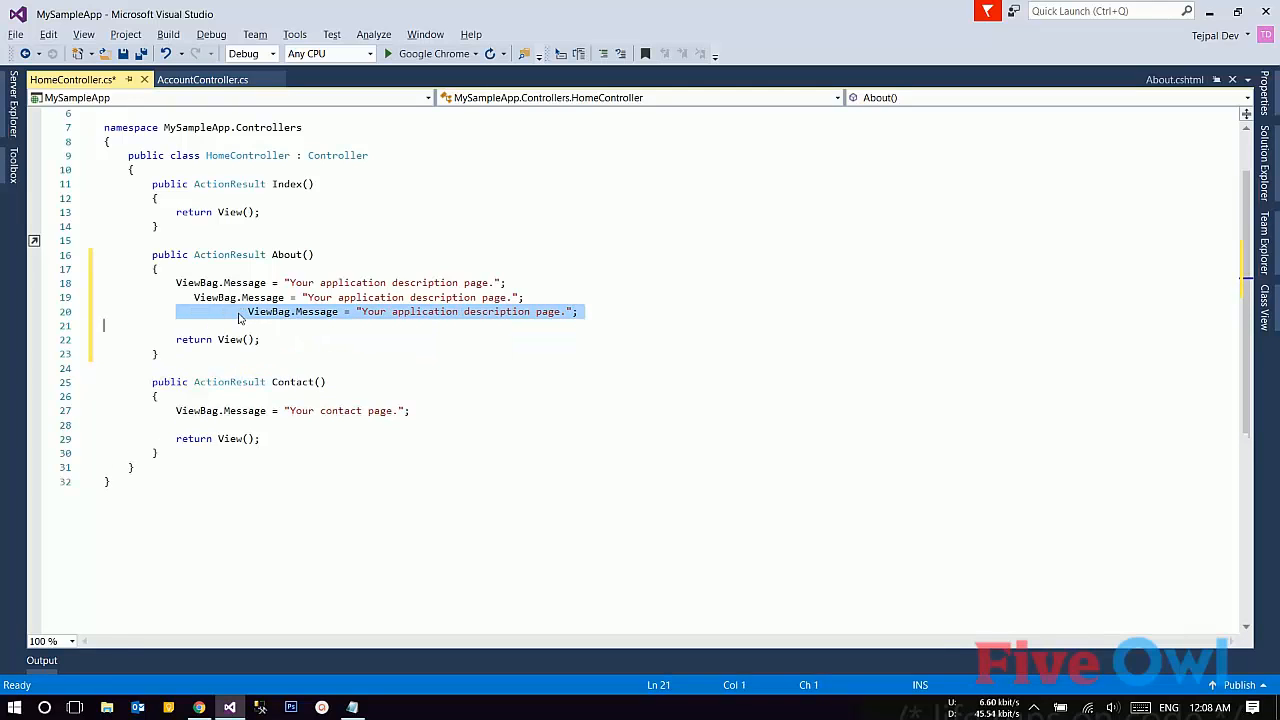
{"action": "key", "text": "ctrl+shift+v"}
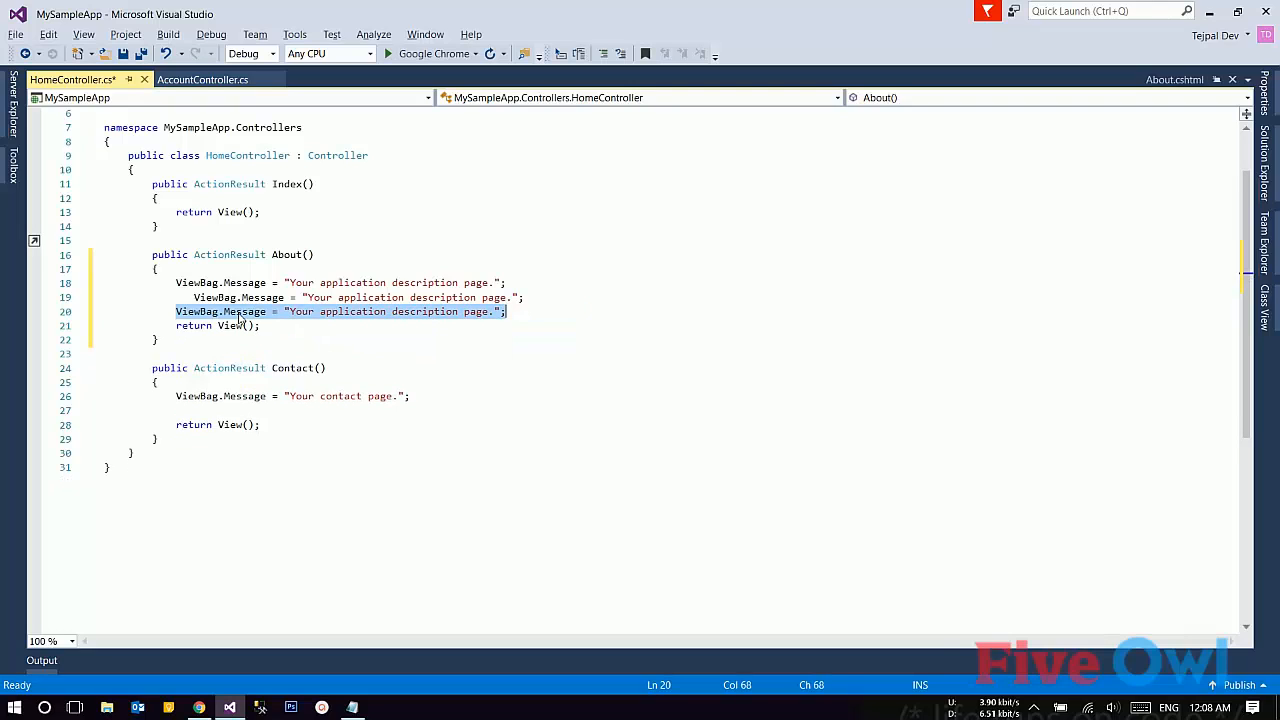
{"action": "key", "text": "ctrl+shift+v"}
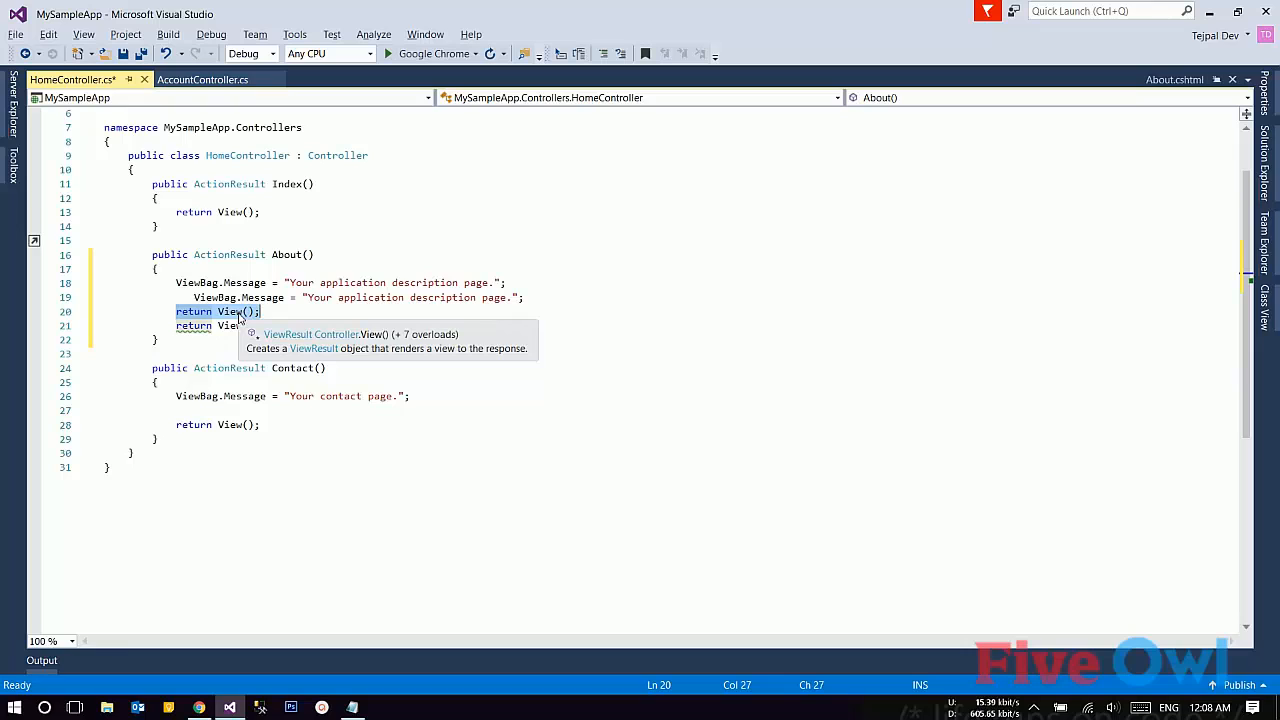
{"action": "left_click", "coordinate": [261, 317]}
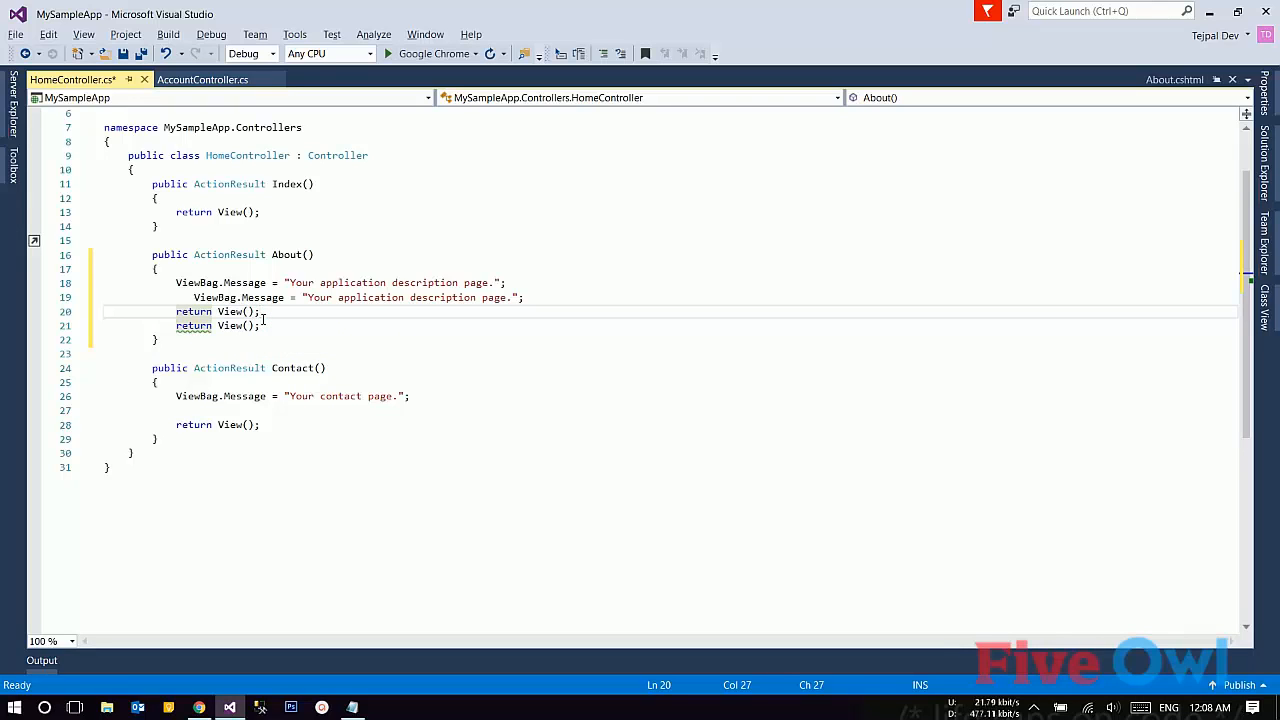
Undo the pasted lines, build the solution with Ctrl+Shift+B, and hide the Output pane
{"action": "key", "text": "ctrl+z"}
{"action": "key", "text": "ctrl+z"}
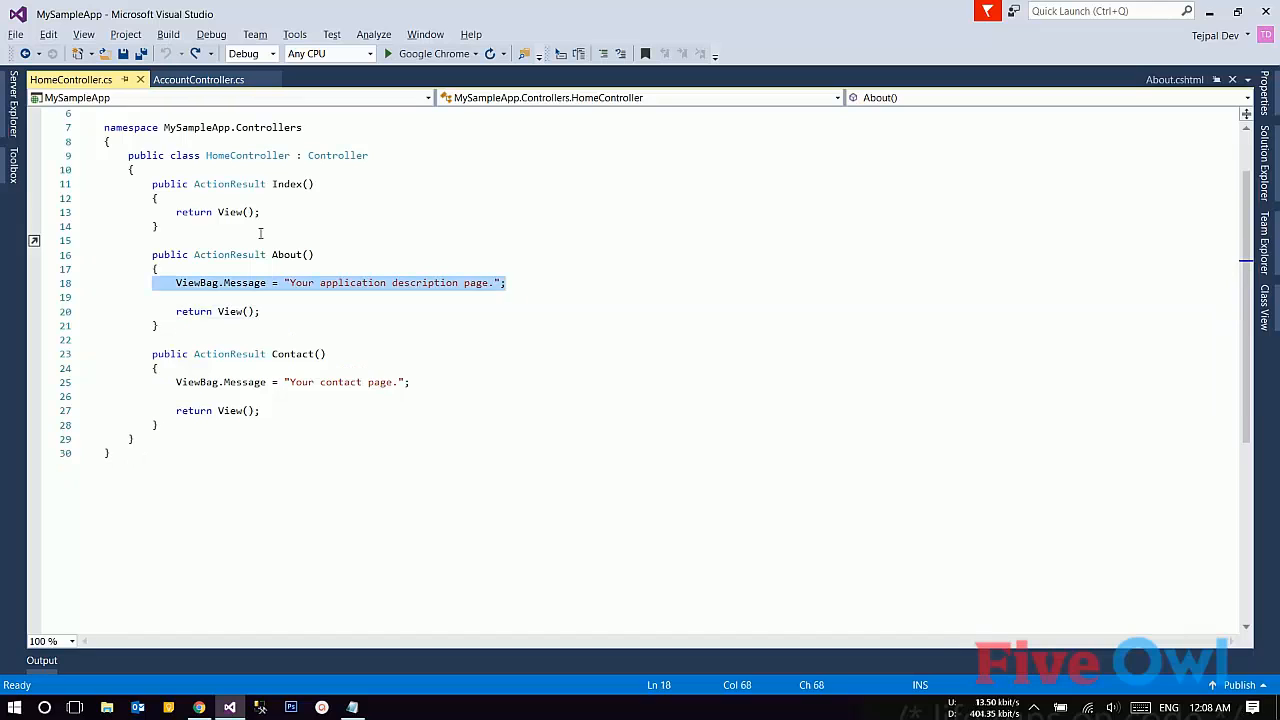
{"action": "left_click", "coordinate": [260, 233]}
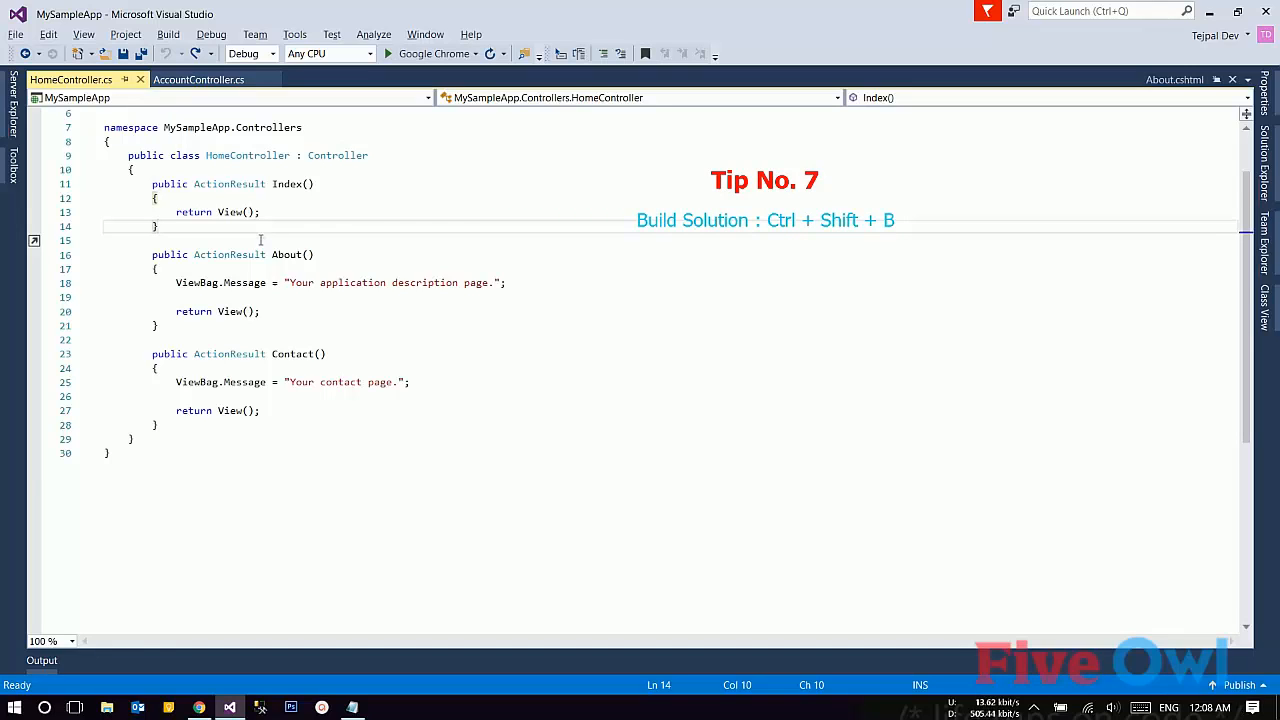
{"action": "double_click", "coordinate": [260, 256]}
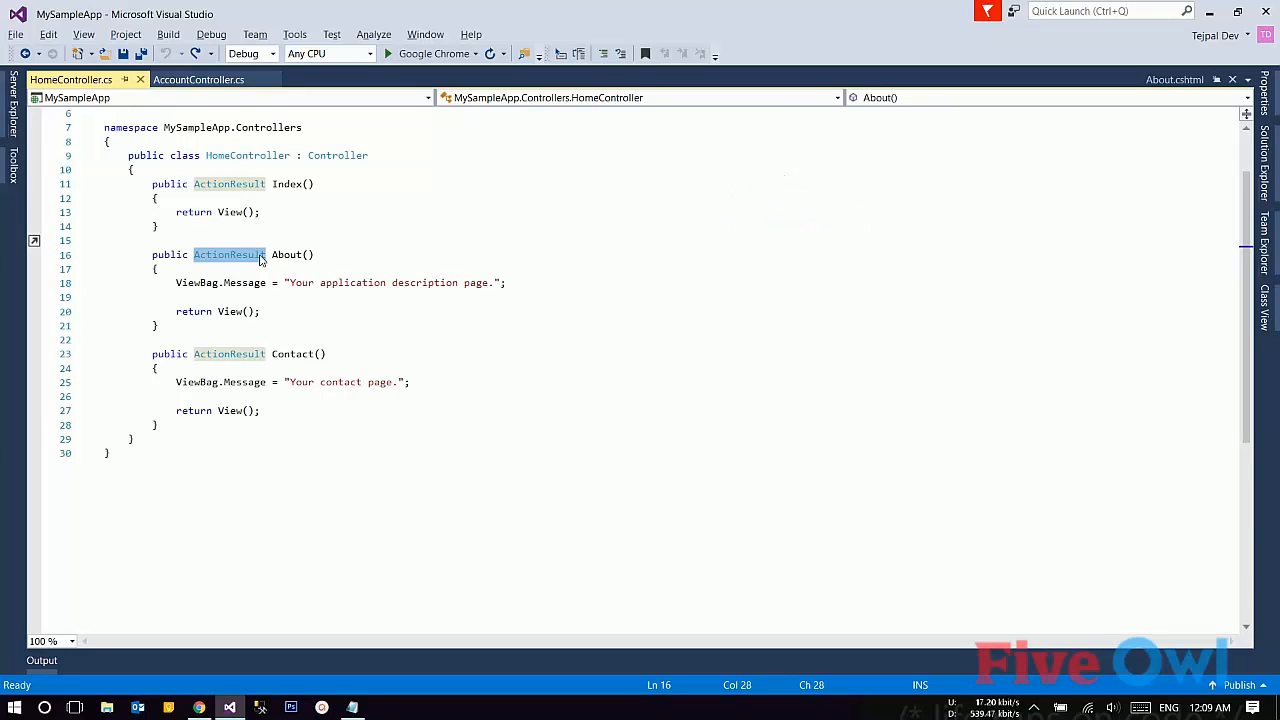
{"action": "key", "text": "ctrl+shift+b"}
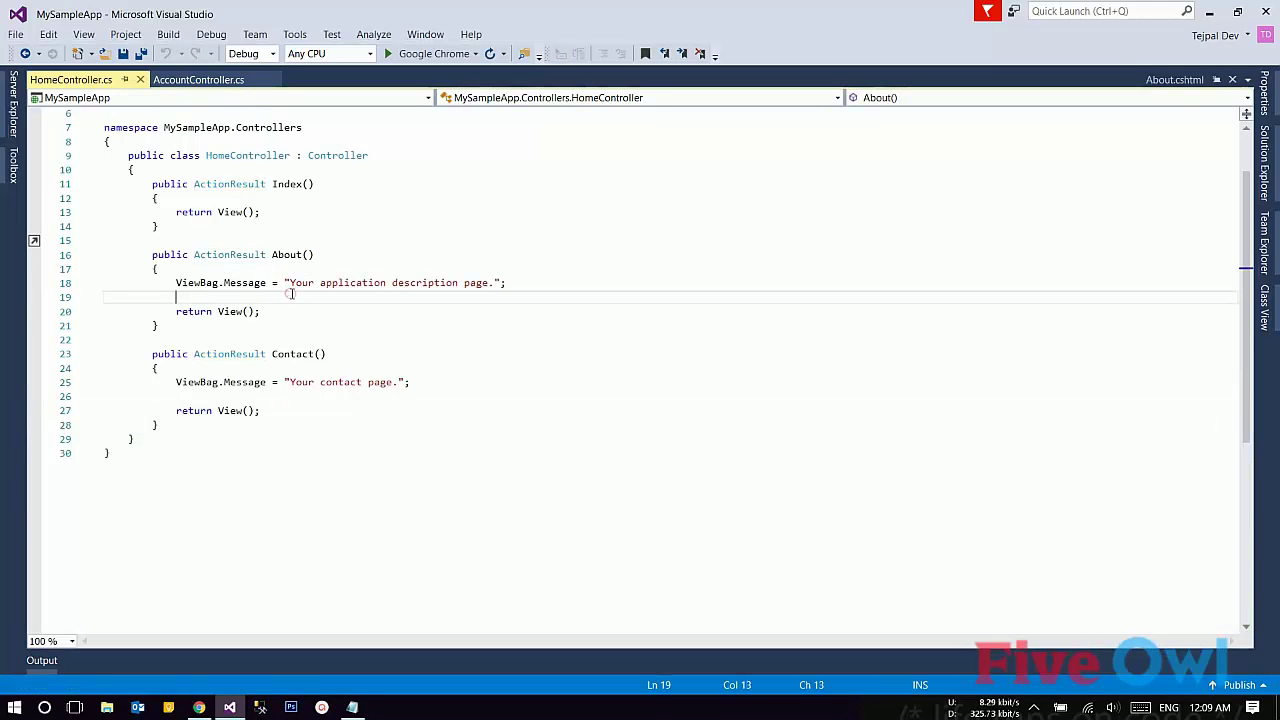
{"action": "left_click", "coordinate": [292, 295]}
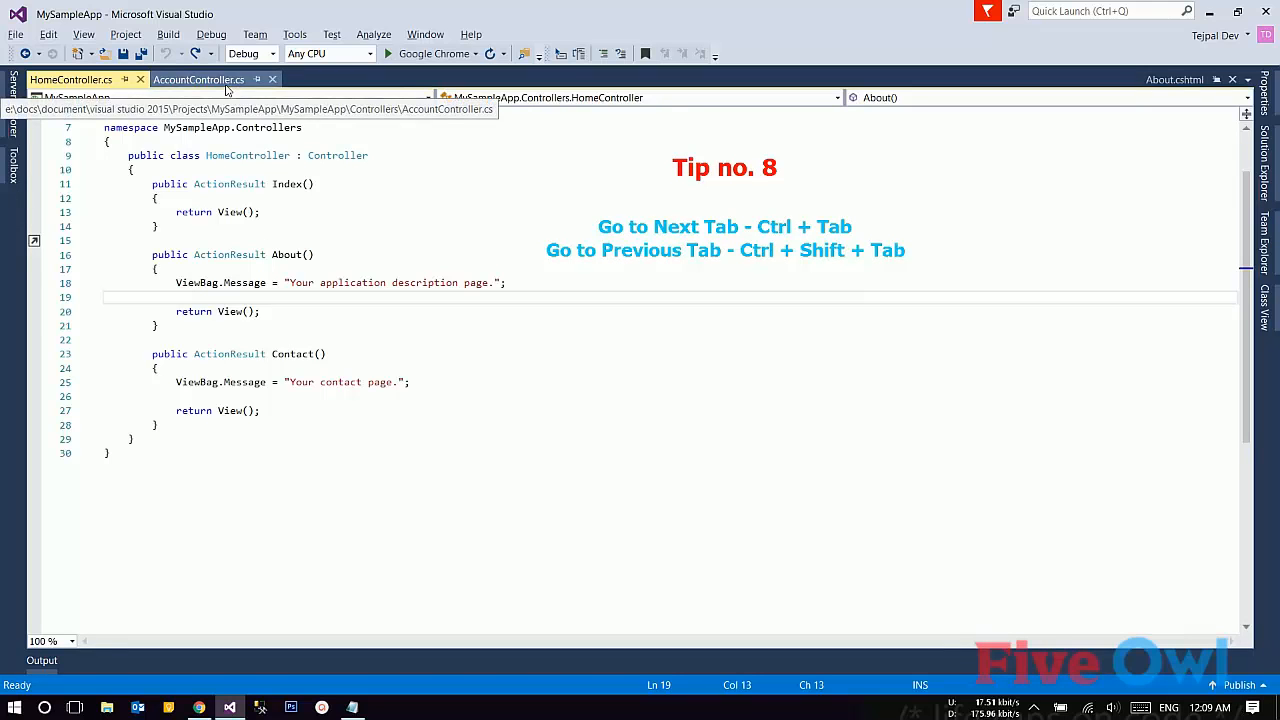
Cycle the IDE Navigator through the open files repeatedly with Ctrl+Tab, landing on AccountController.cs
{"action": "left_click", "coordinate": [234, 141]}
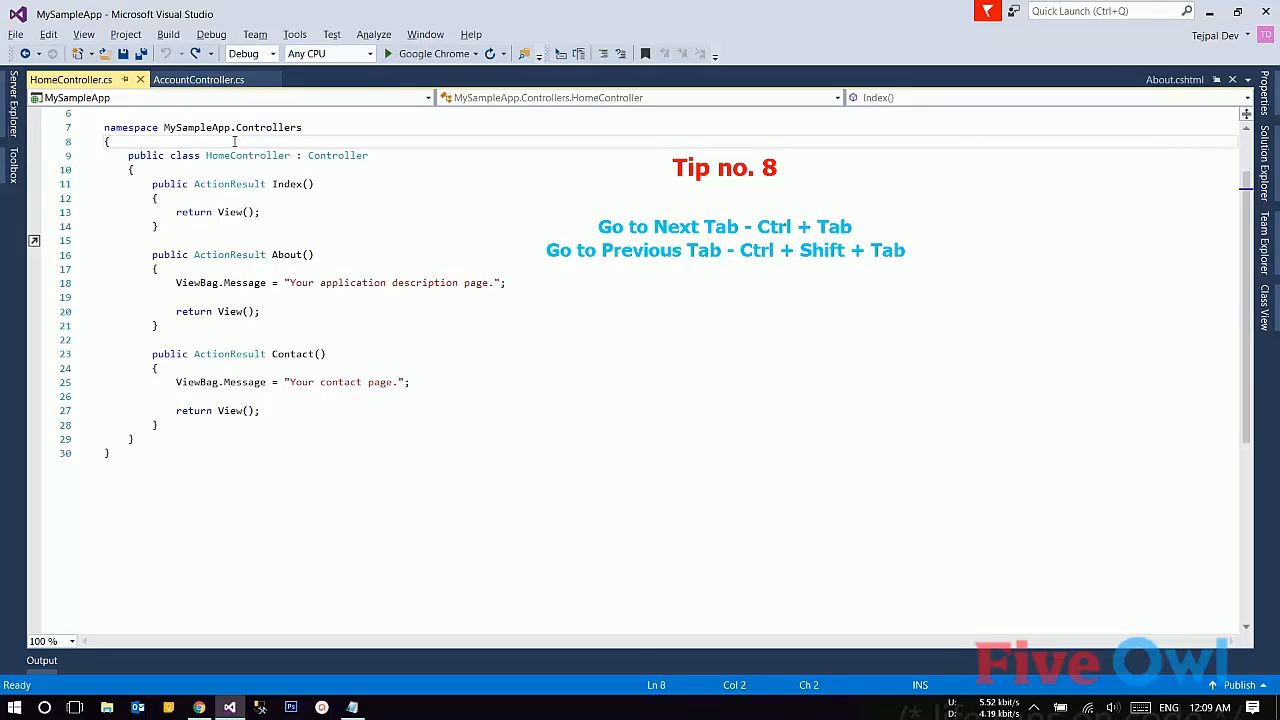
{"action": "key", "text": "ctrl+Tab"}
{"action": "key", "text": "ctrl+Tab"}
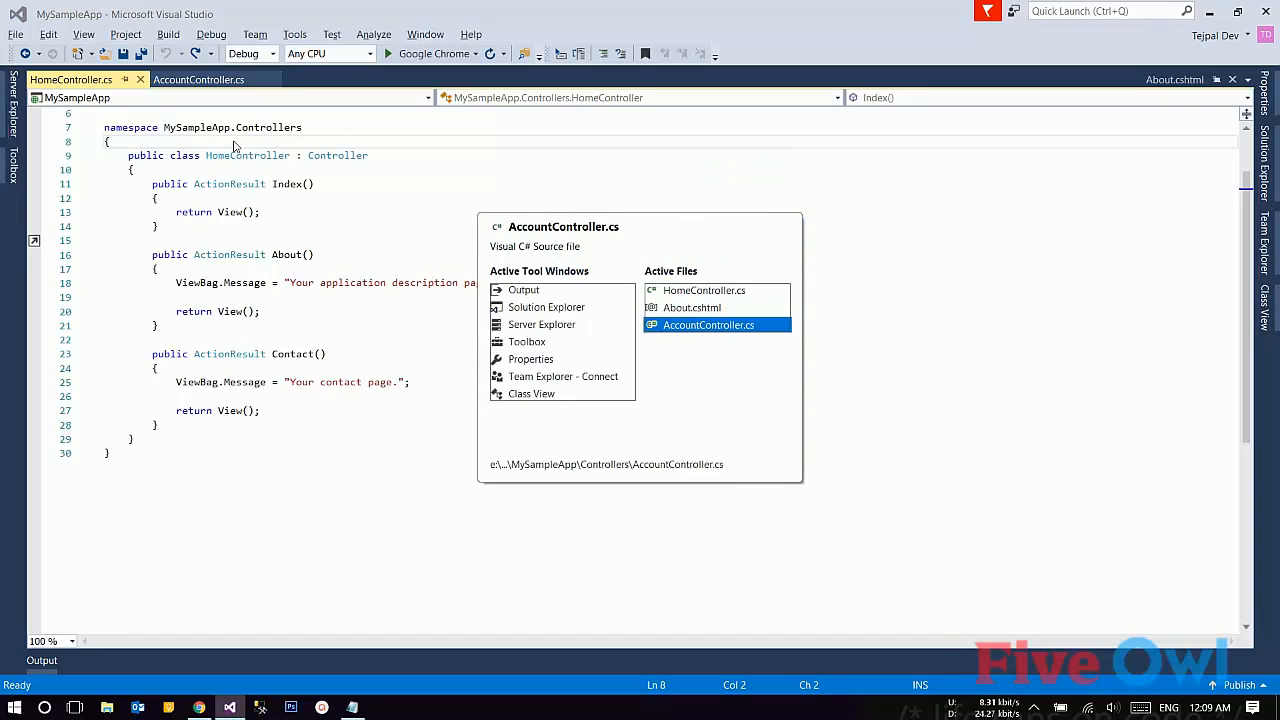
{"action": "key", "text": "ctrl+Tab"}
{"action": "key", "text": "ctrl+Tab"}
{"action": "key", "text": "ctrl+Tab"}
{"action": "key", "text": "ctrl+Tab"}
{"action": "key", "text": "ctrl+Tab"}
{"action": "key", "text": "ctrl+Tab"}
{"action": "key", "text": "ctrl+Tab"}
{"action": "key", "text": "ctrl+Tab"}
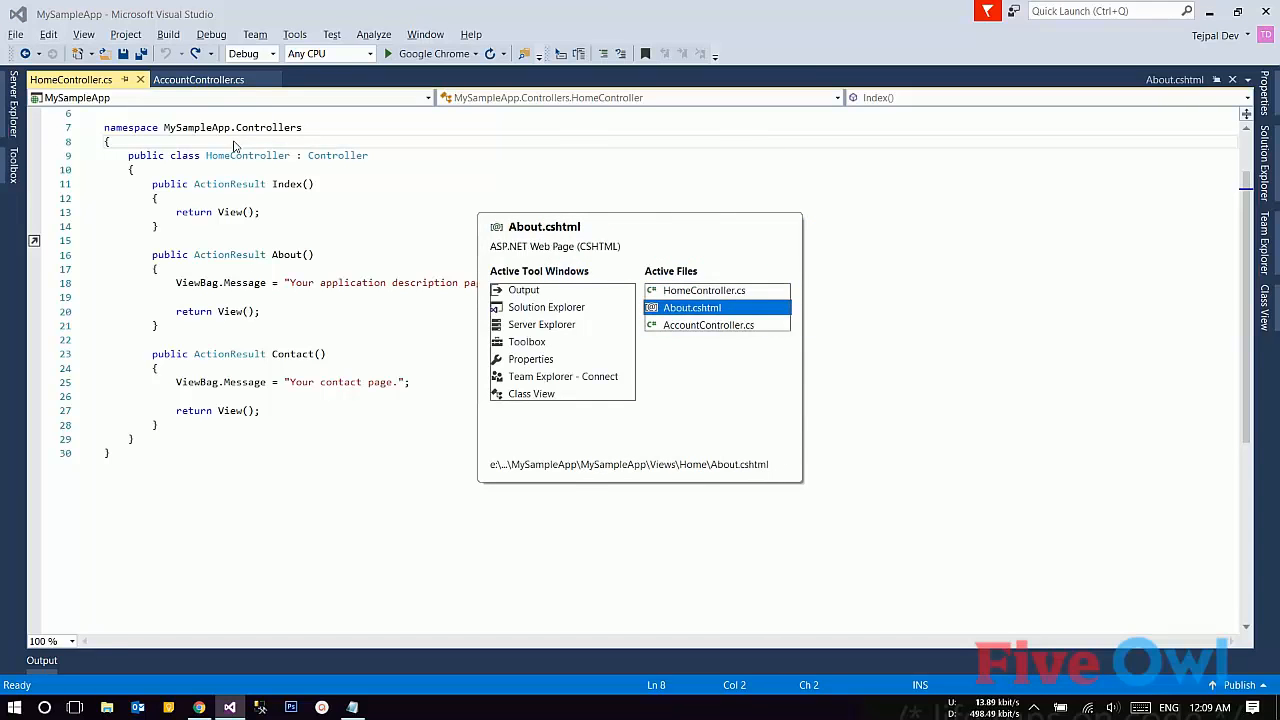
{"action": "key", "text": "ctrl+Tab"}
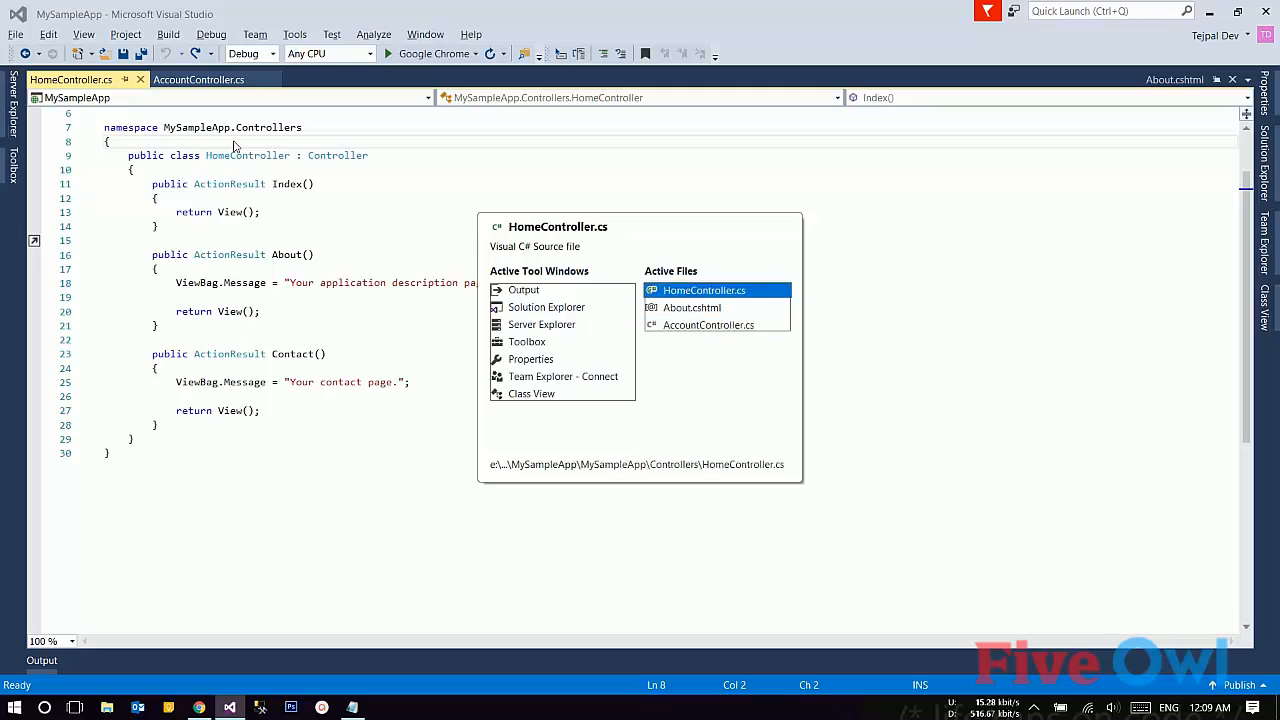
{"action": "key", "text": "ctrl+Tab"}
{"action": "key", "text": "ctrl+Tab"}
{"action": "key", "text": "ctrl+Tab"}
{"action": "key", "text": "ctrl+Tab"}
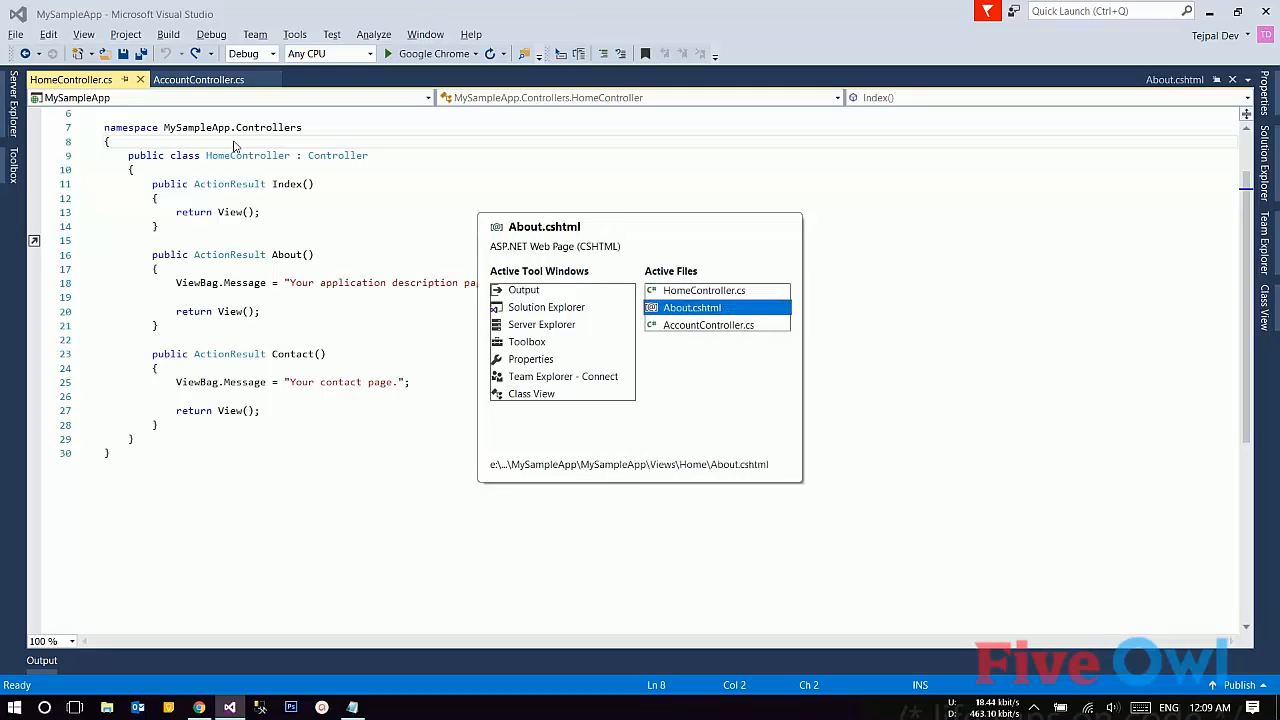
{"action": "key", "text": "ctrl+Tab"}
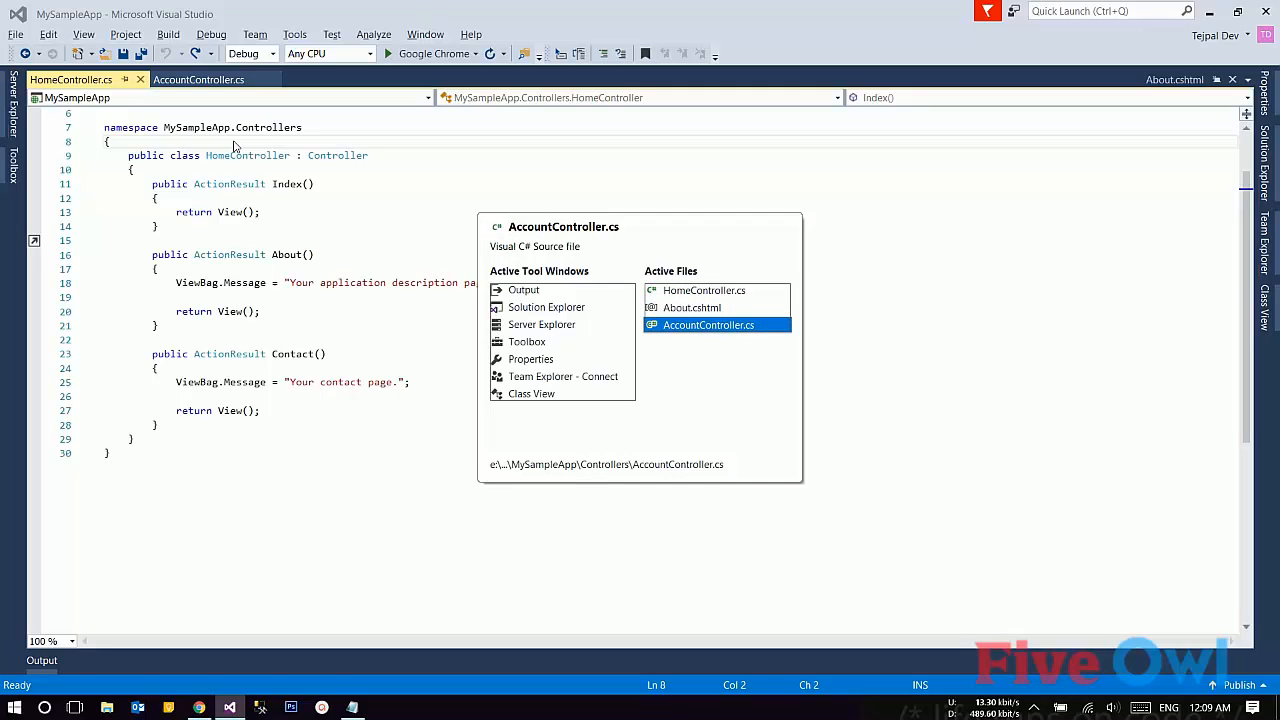
{"action": "key", "text": "ctrl+Tab"}
{"action": "key", "text": "ctrl+Tab"}
{"action": "key", "text": "ctrl+Tab"}
{"action": "key", "text": "ctrl+Tab"}
{"action": "key", "text": "ctrl+Tab"}
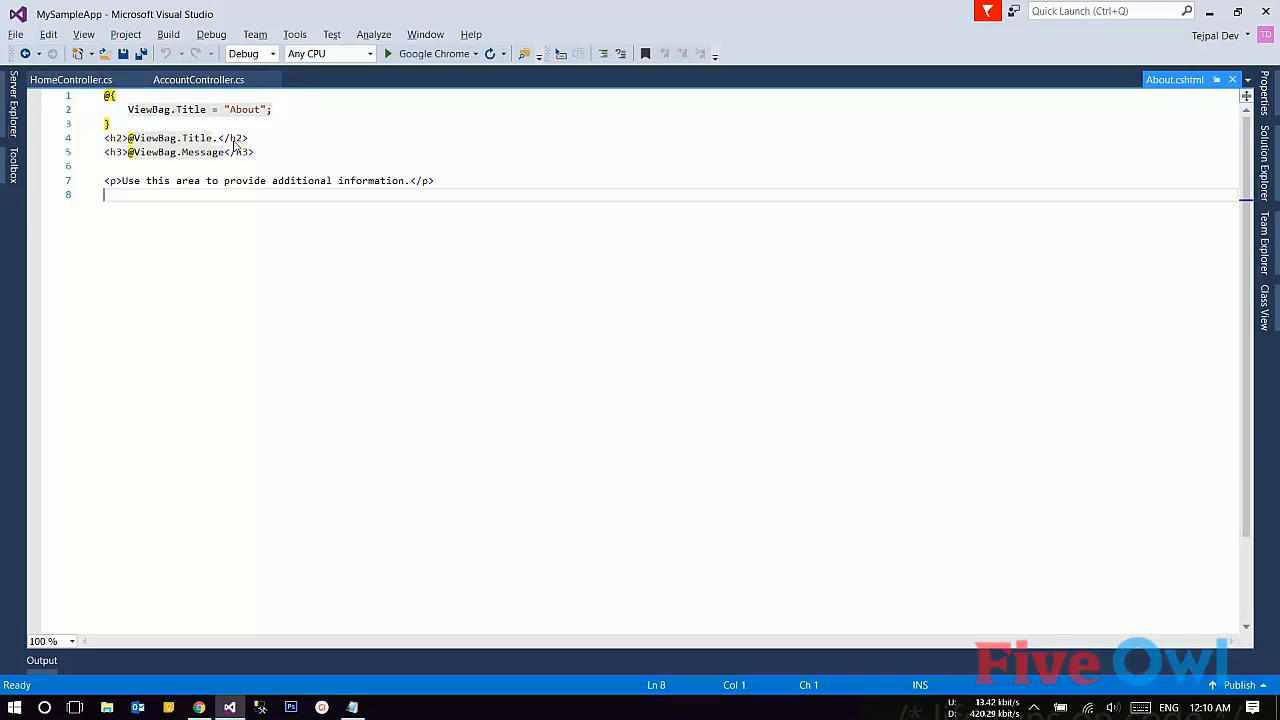
{"action": "key", "text": "ctrl+Tab"}
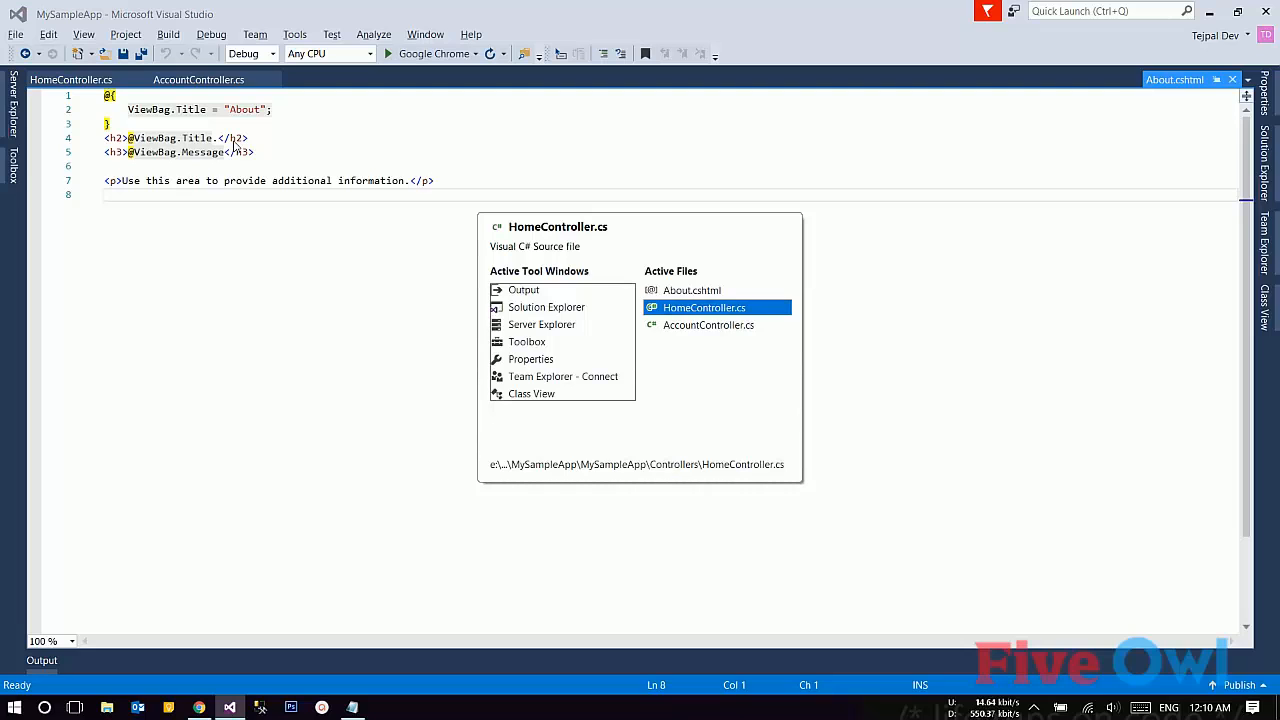
{"action": "key", "text": "ctrl+Tab"}
{"action": "key", "text": "ctrl+Tab"}
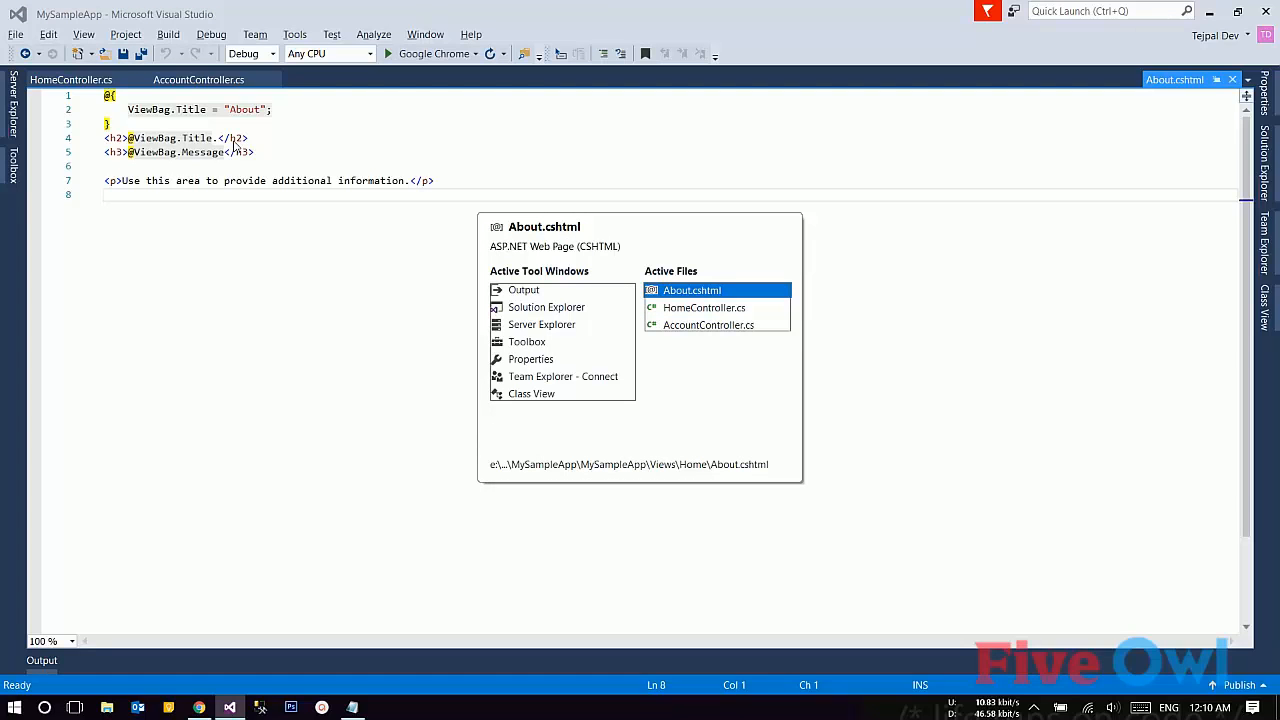
{"action": "key", "text": "ctrl+Tab"}
{"action": "key", "text": "ctrl+Tab"}
{"action": "key", "text": "ctrl+Tab"}
{"action": "key", "text": "ctrl+Tab"}
{"action": "key", "text": "ctrl+Tab"}
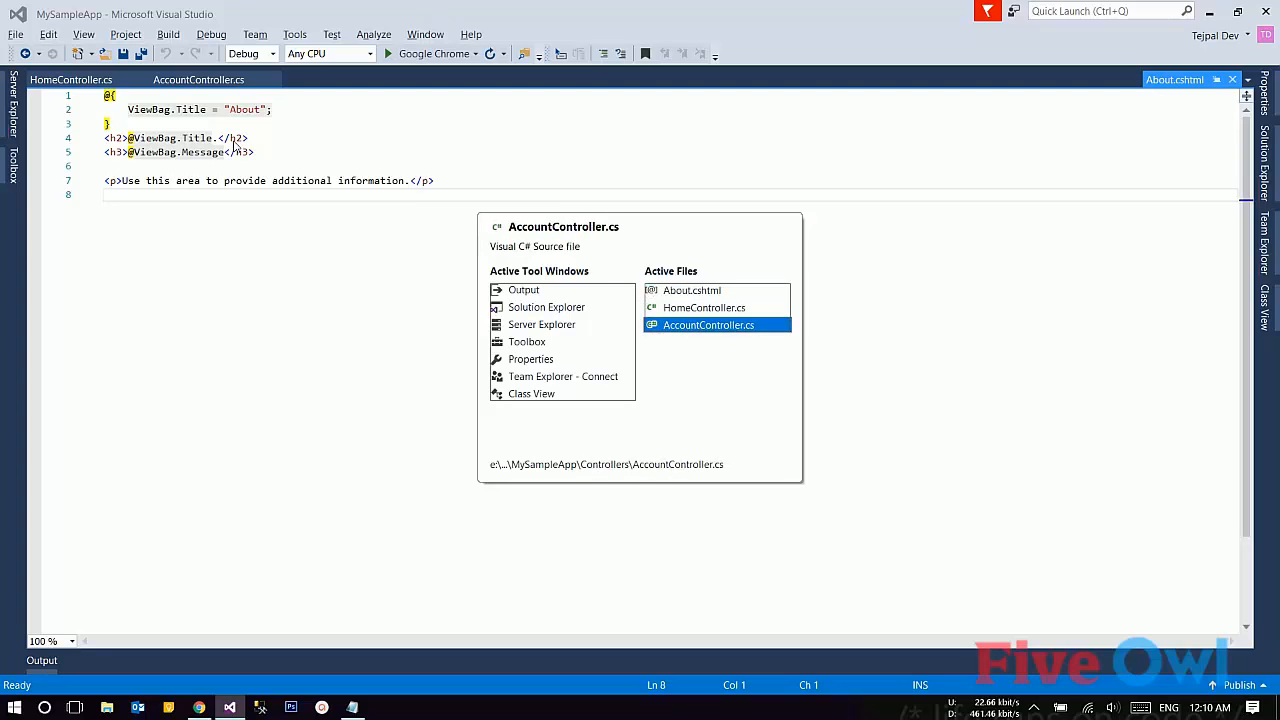
{"action": "key", "text": "ctrl+Tab"}
{"action": "key", "text": "ctrl+Tab"}
{"action": "key", "text": "ctrl+Tab"}
{"action": "key", "text": "ctrl+Tab"}
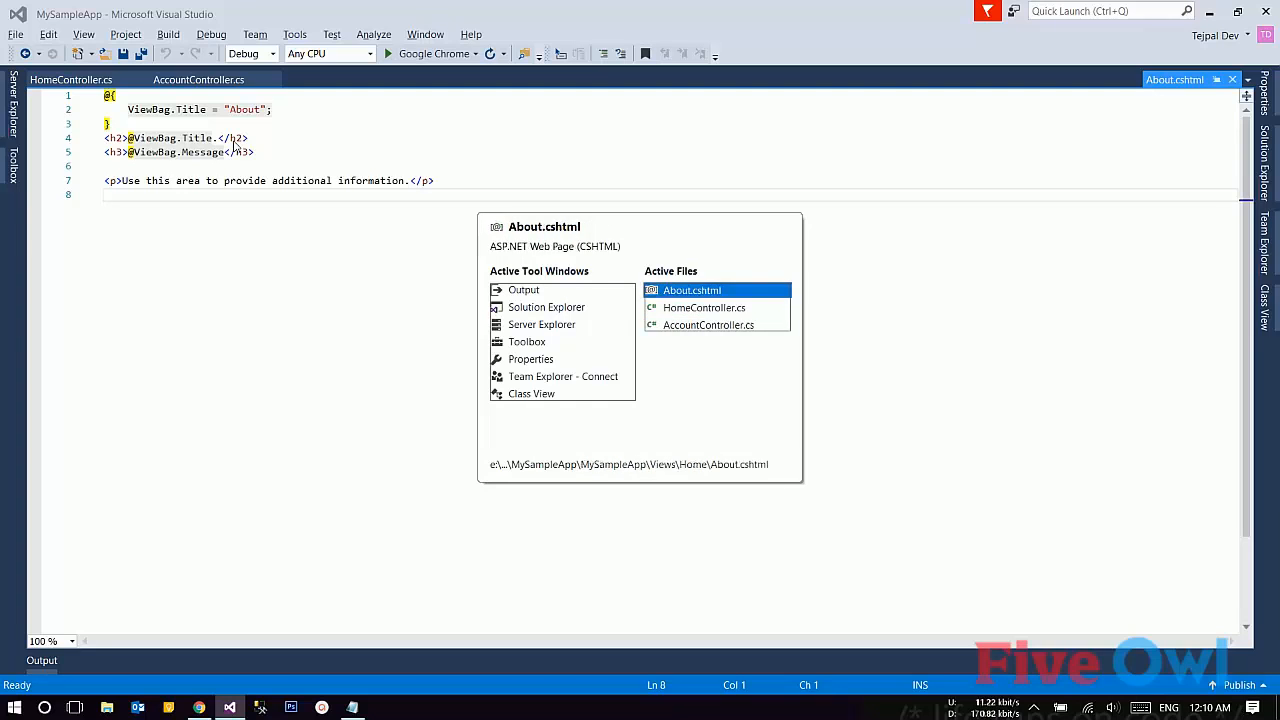
{"action": "key", "text": "ctrl+Tab"}
{"action": "key", "text": "ctrl+Tab"}
{"action": "key", "text": "ctrl+Tab"}
{"action": "key", "text": "ctrl+Tab"}
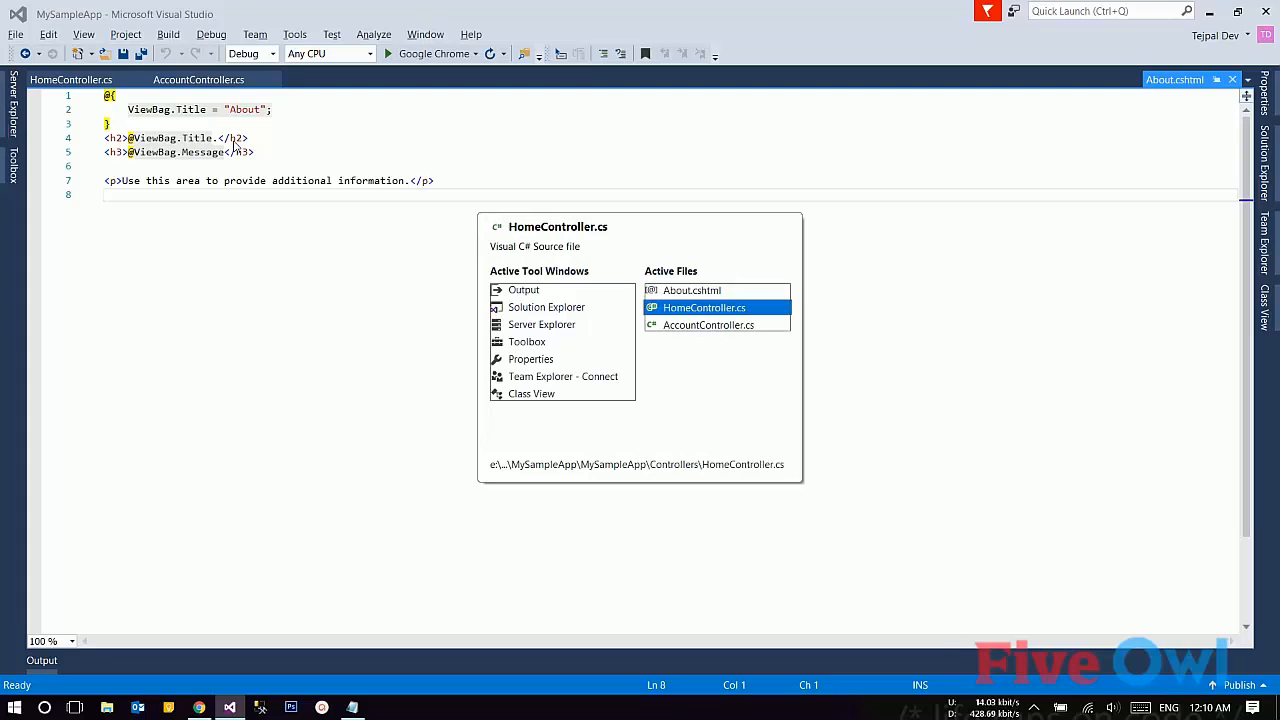
{"action": "key", "text": "ctrl+Tab"}
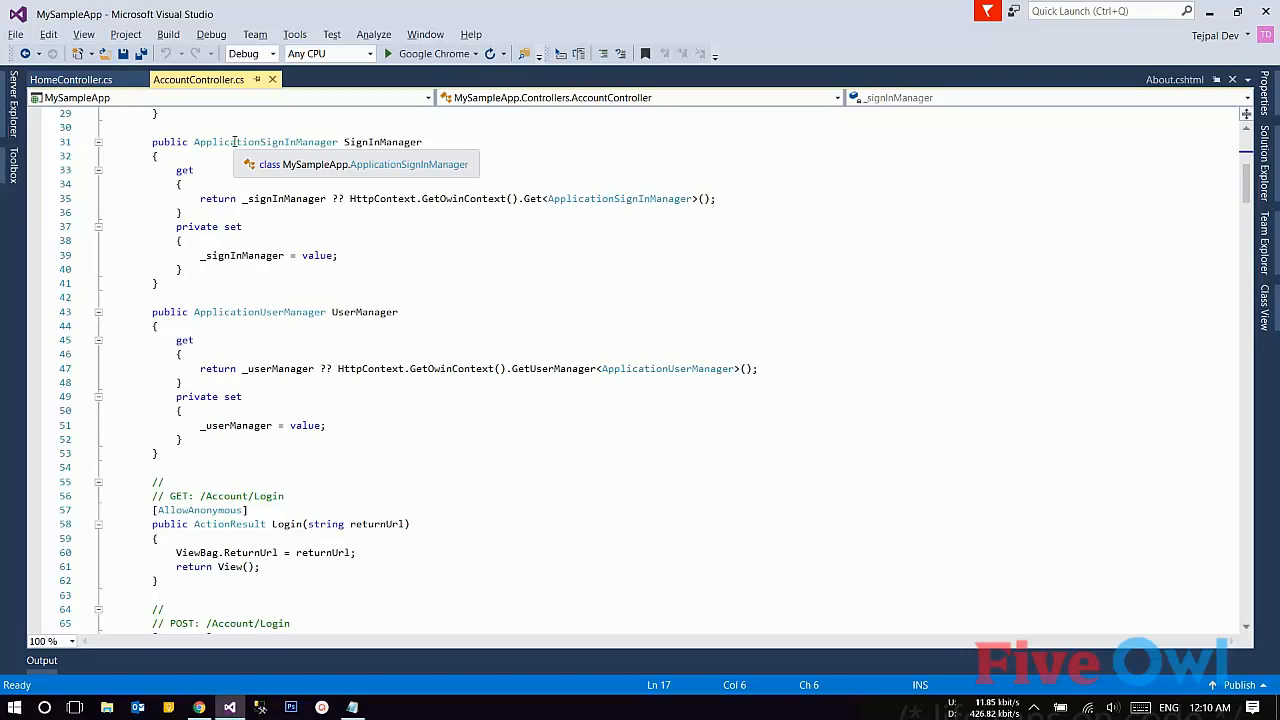
Switch to HomeController.cs and set a breakpoint on line 13 in Index()
{"action": "key", "text": "ctrl+Tab"}
{"action": "key", "text": "ctrl+Tab"}
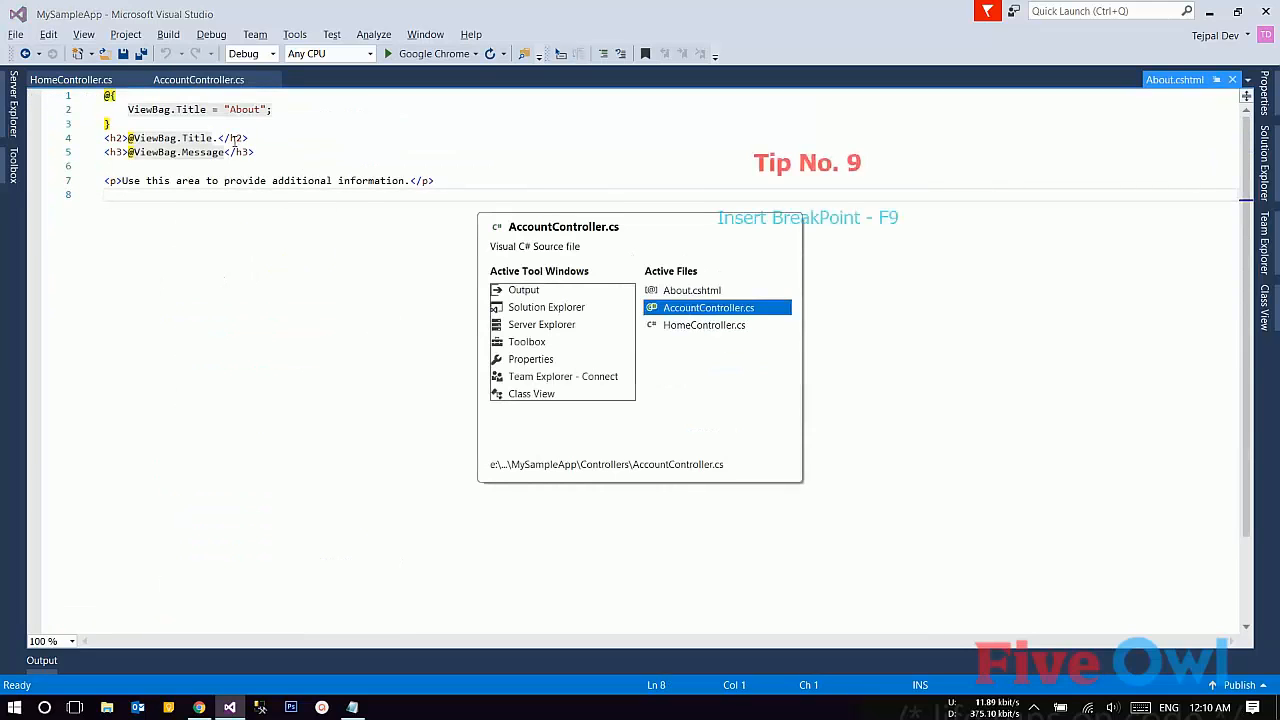
{"action": "key", "text": "ctrl+Tab"}
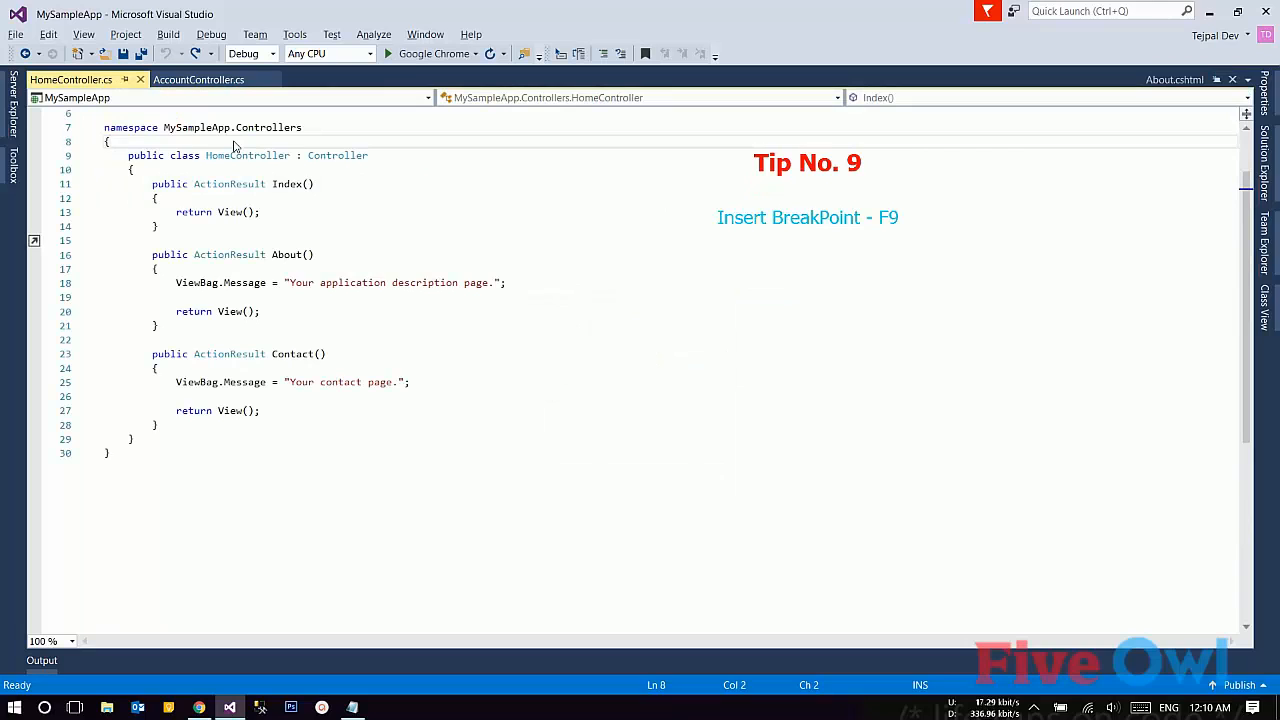
{"action": "key", "text": "Down"}
{"action": "key", "text": "Down"}
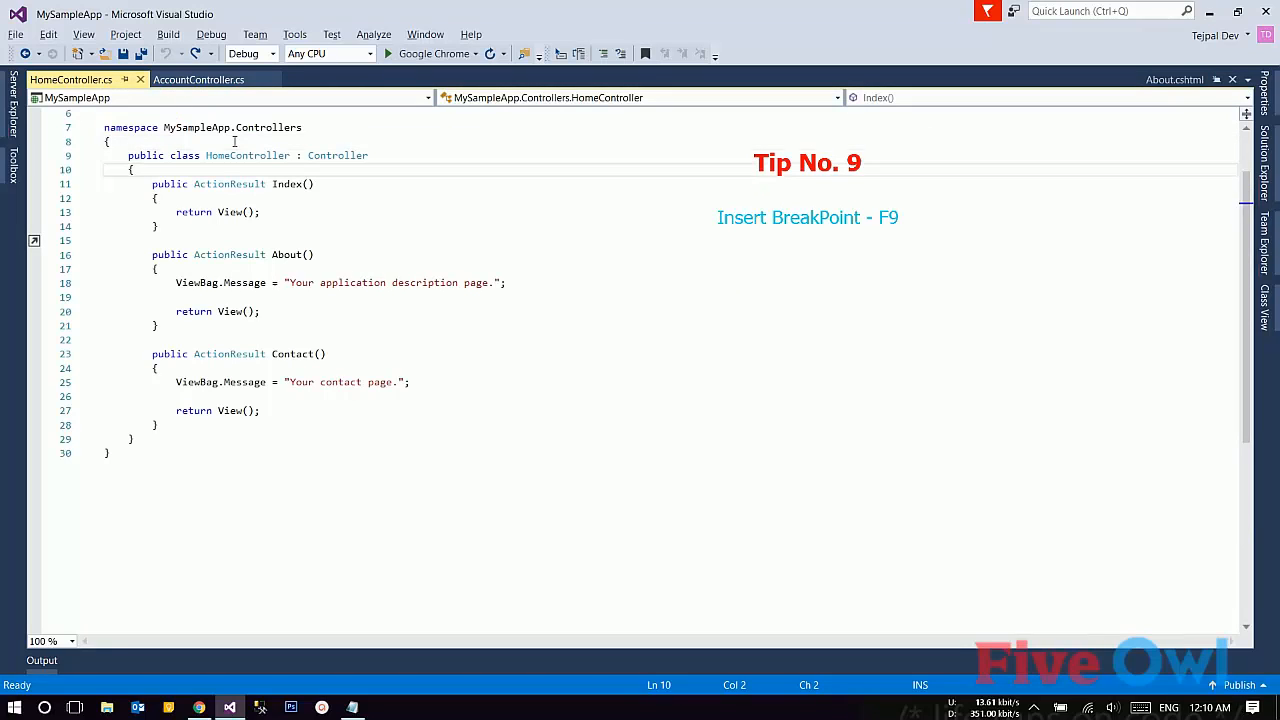
{"action": "key", "text": "Down"}
{"action": "key", "text": "Down"}
{"action": "key", "text": "Down"}
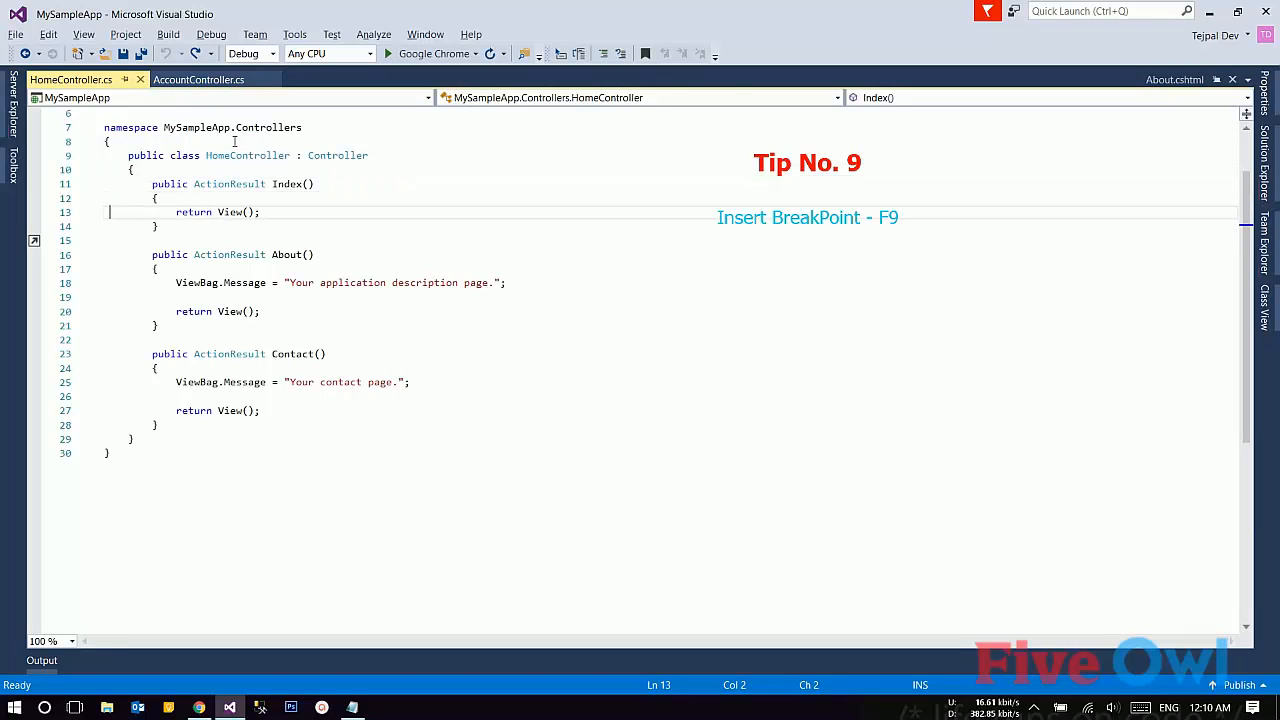
{"action": "key", "text": "F9"}
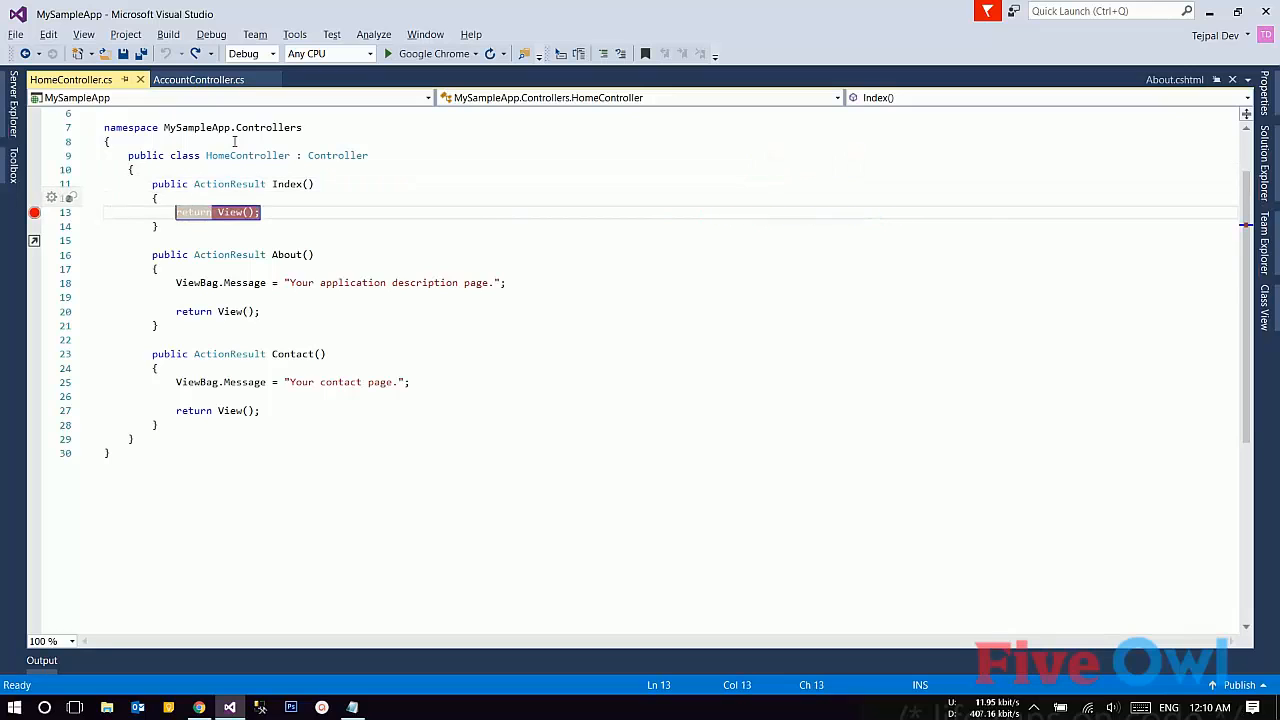
Set a breakpoint on line 18 in About(), then delete all breakpoints and confirm
{"action": "key", "text": "Down"}
{"action": "key", "text": "Down"}
{"action": "key", "text": "Down"}
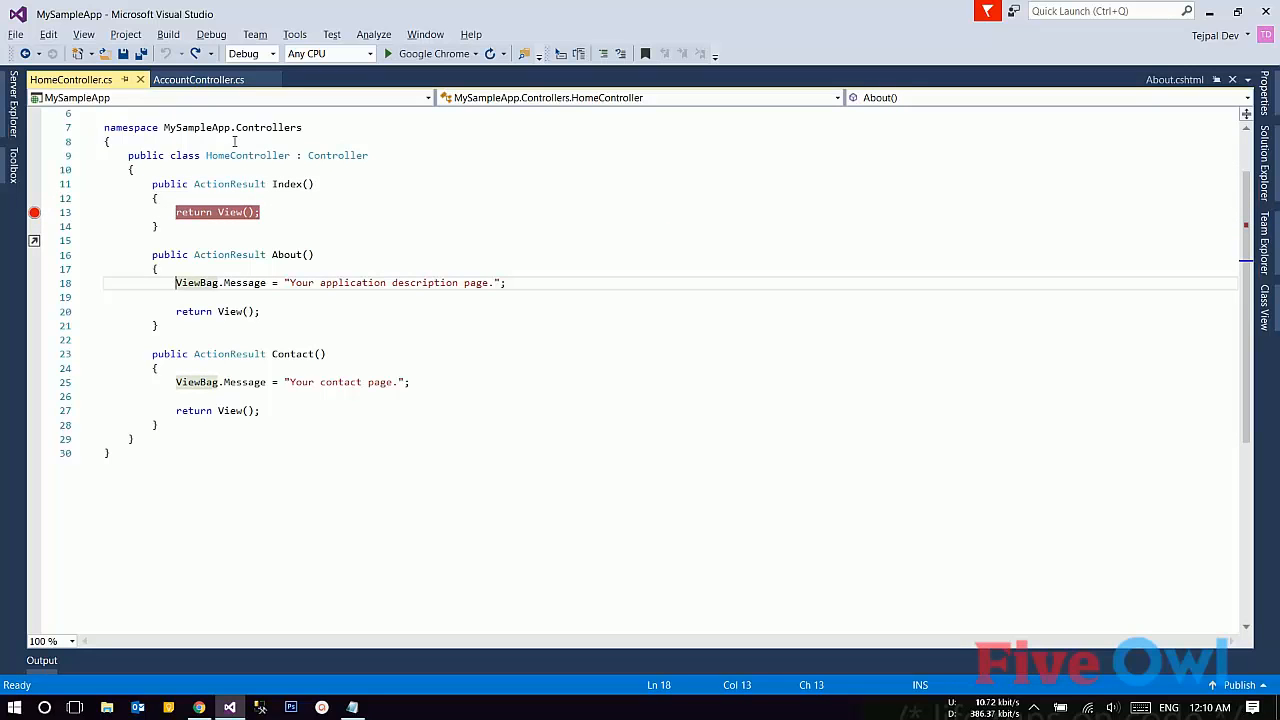
{"action": "key", "text": "F9"}
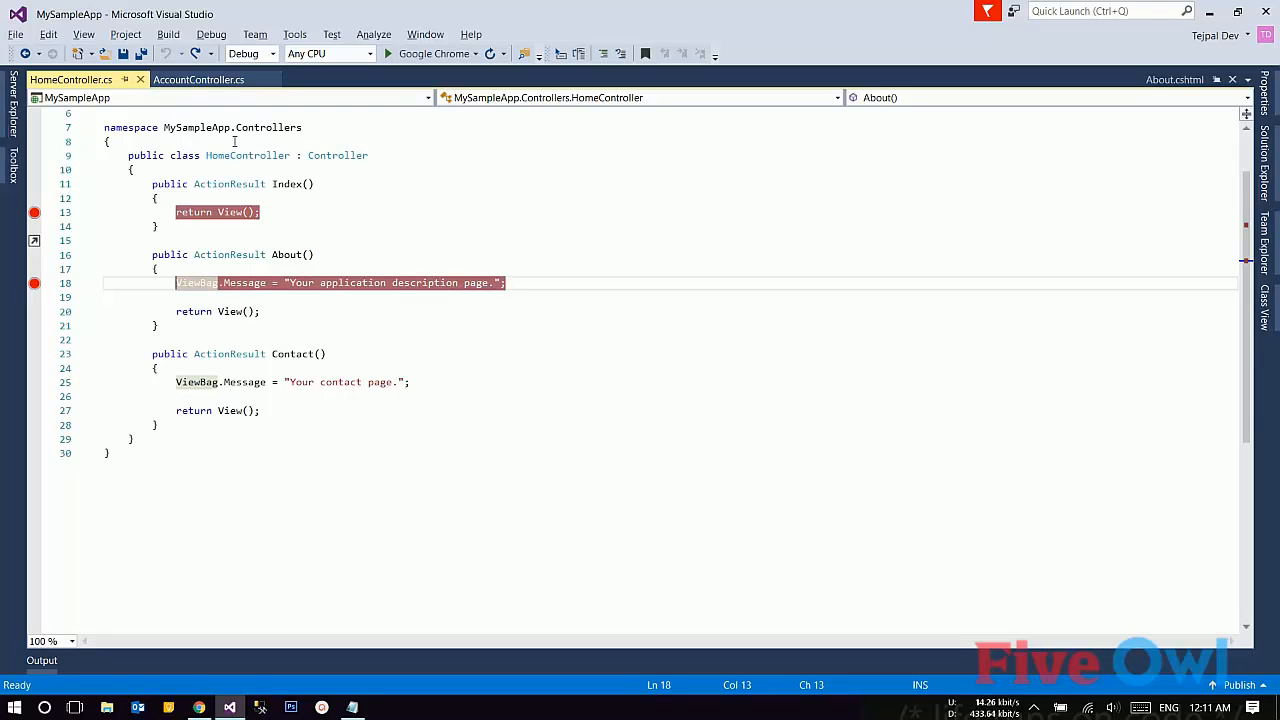
{"action": "key", "text": "ctrl+shift+F9"}
{"action": "left_click", "coordinate": [208, 295]}
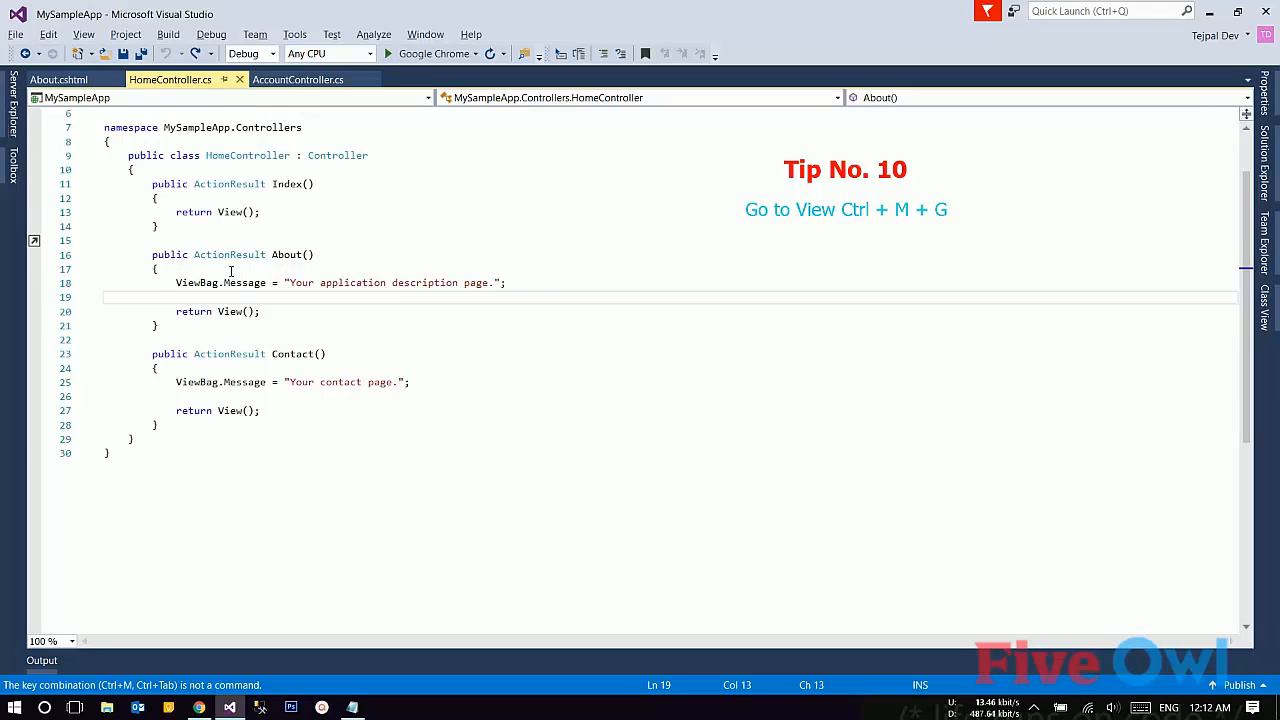
From the About() action, jump to its About.cshtml view with Ctrl+M, Ctrl+G
{"action": "right_click", "coordinate": [231, 264]}
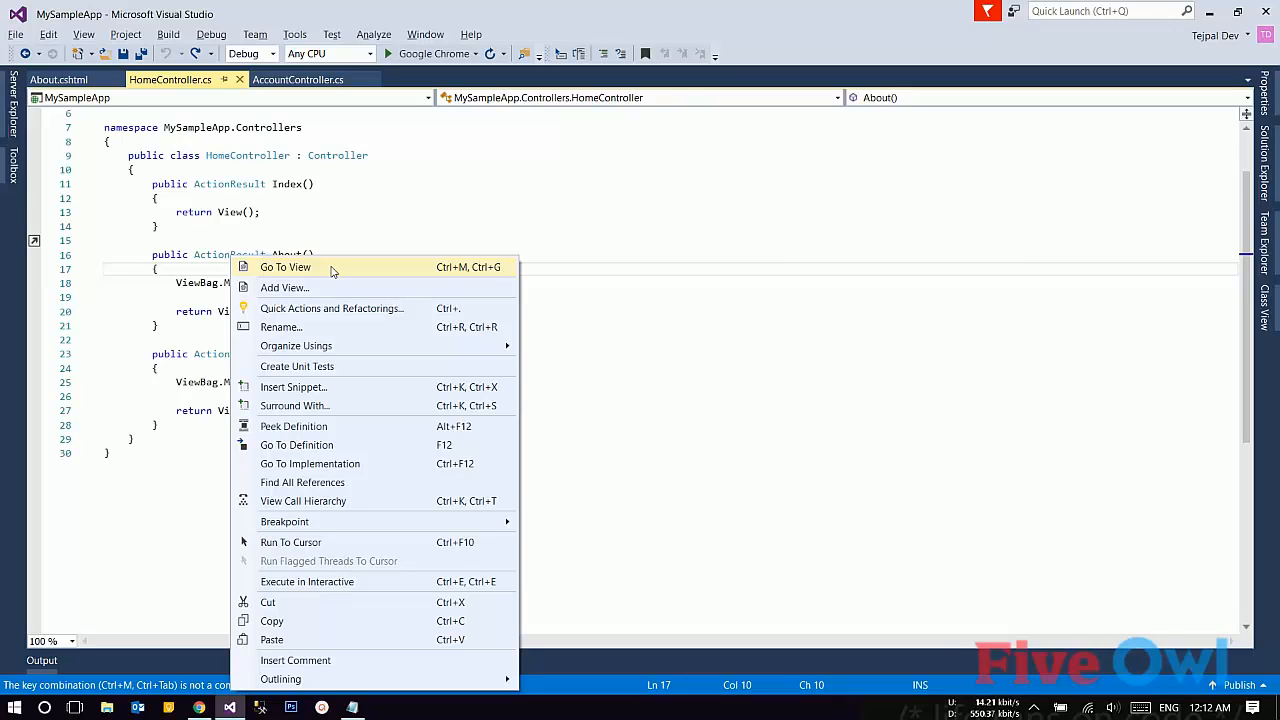
{"action": "left_click", "coordinate": [208, 270]}
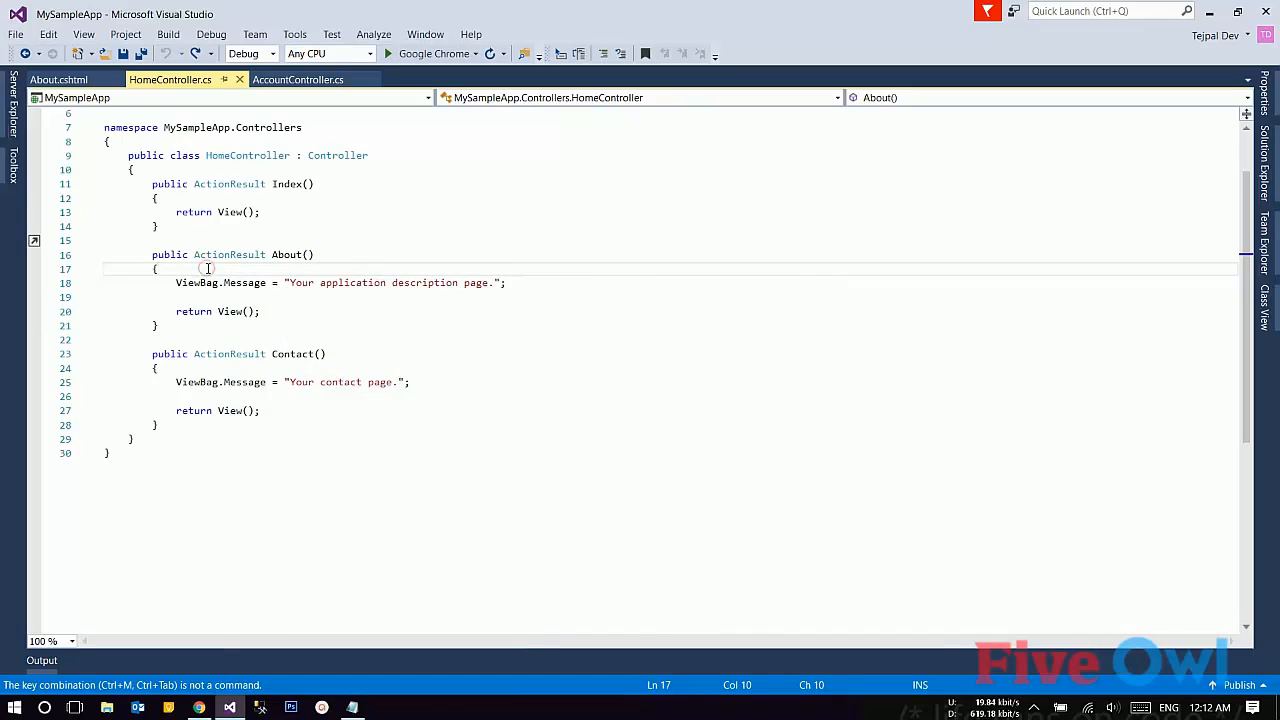
{"action": "key", "text": "ctrl+m"}
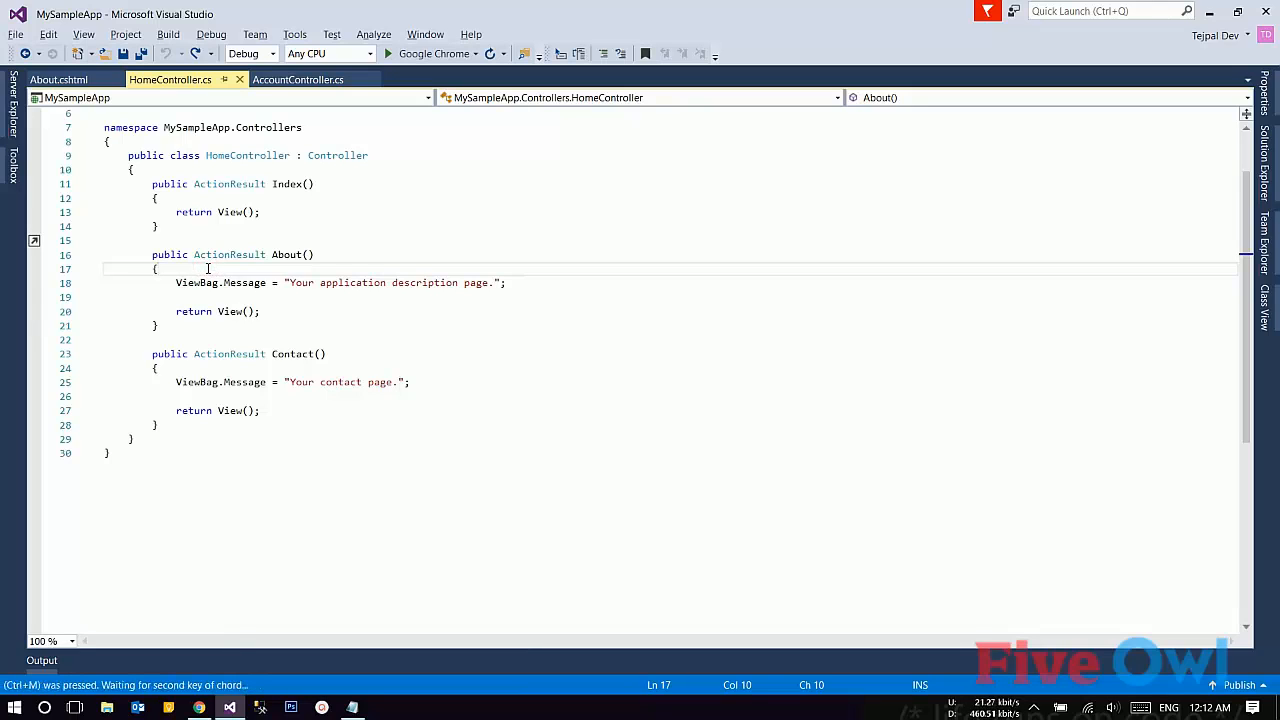
{"action": "key", "text": "ctrl+g"}
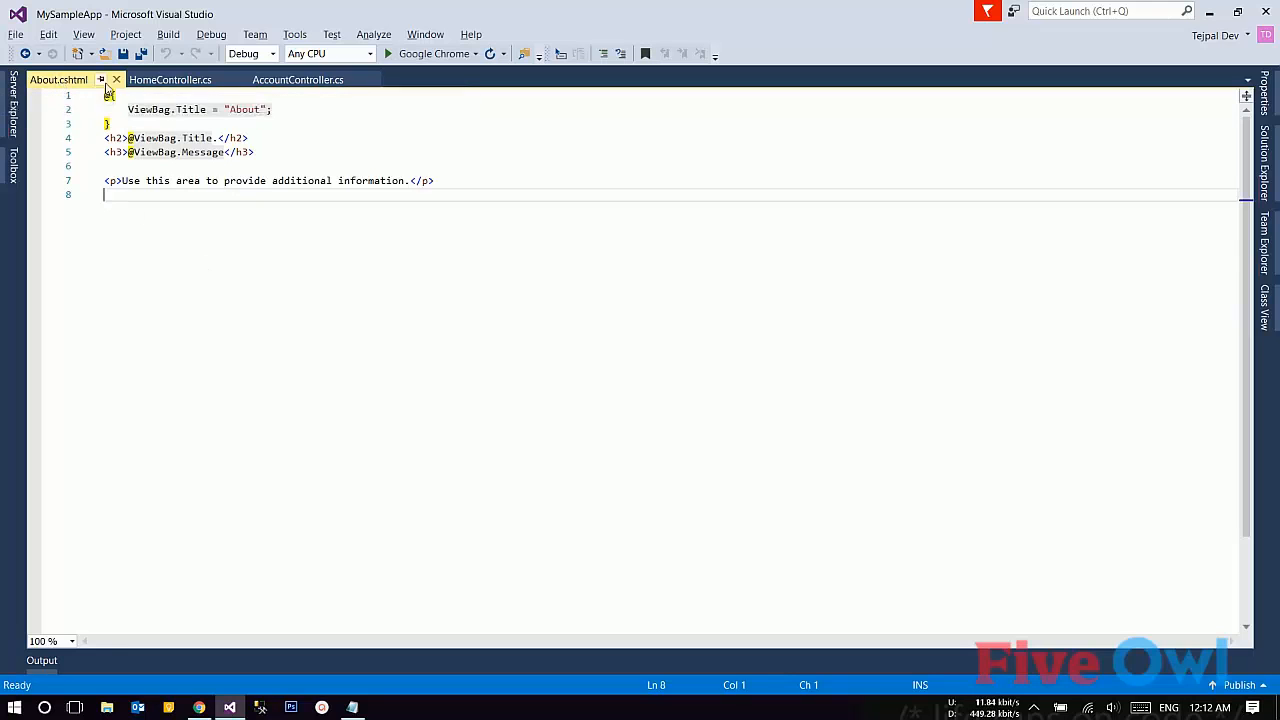
Return to HomeController.cs and jump from Index() to the Index.cshtml view
{"action": "left_click", "coordinate": [160, 85]}
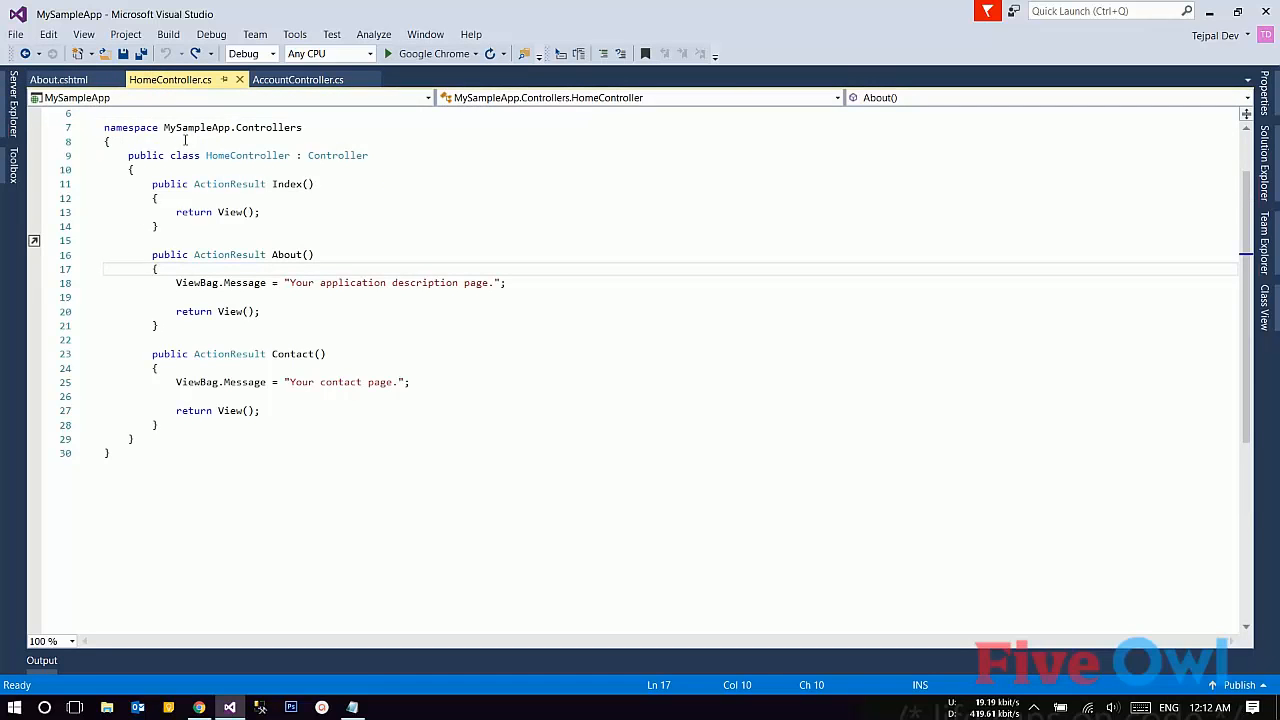
{"action": "left_click", "coordinate": [211, 199]}
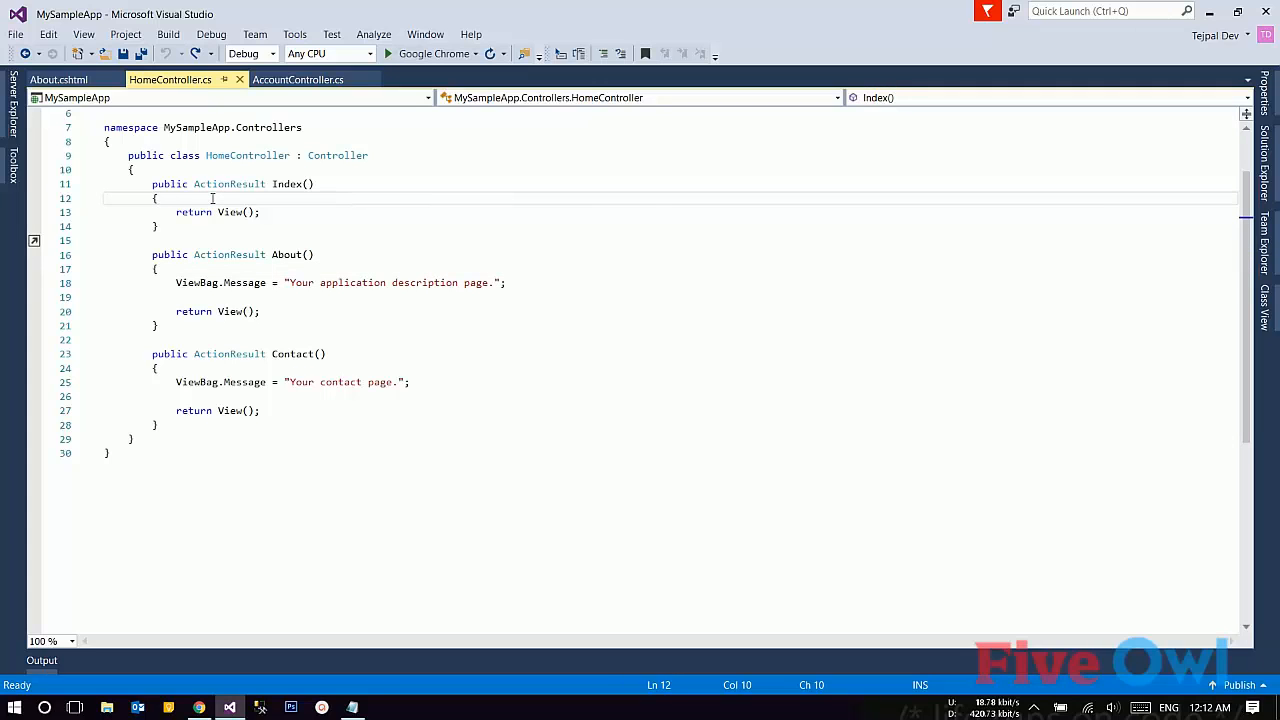
{"action": "key", "text": "ctrl+m"}
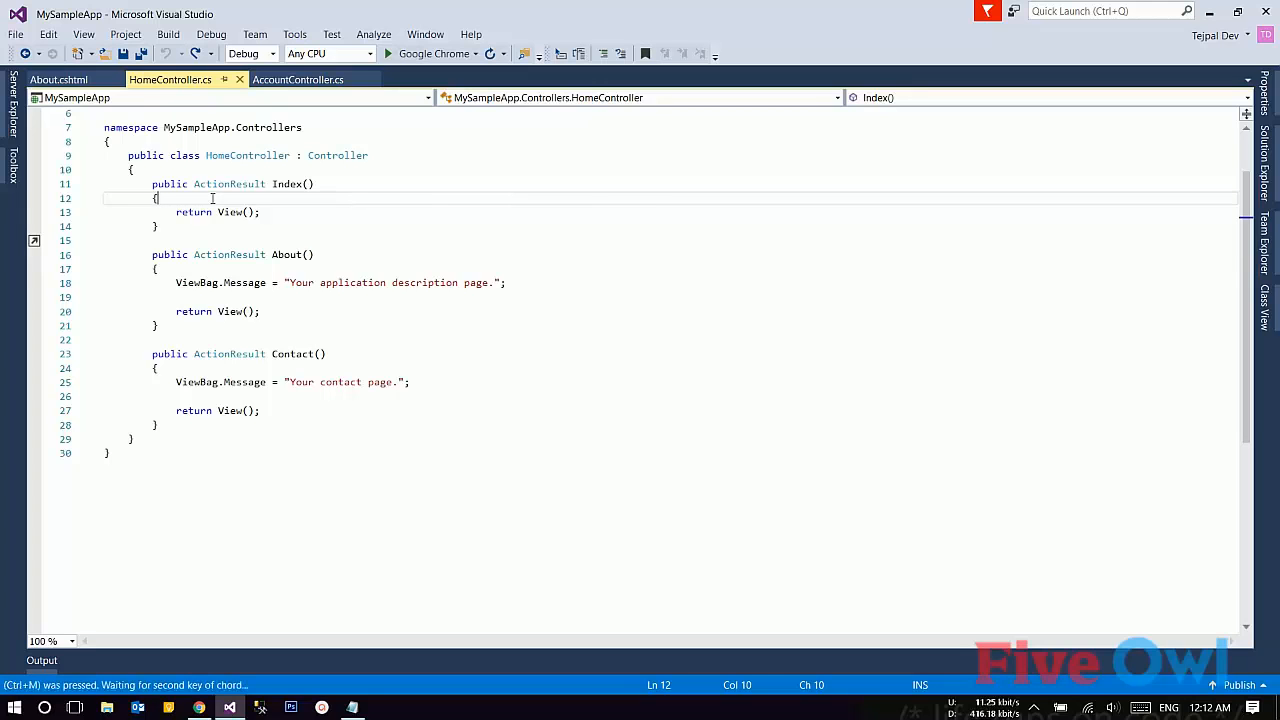
{"action": "key", "text": "ctrl+g"}
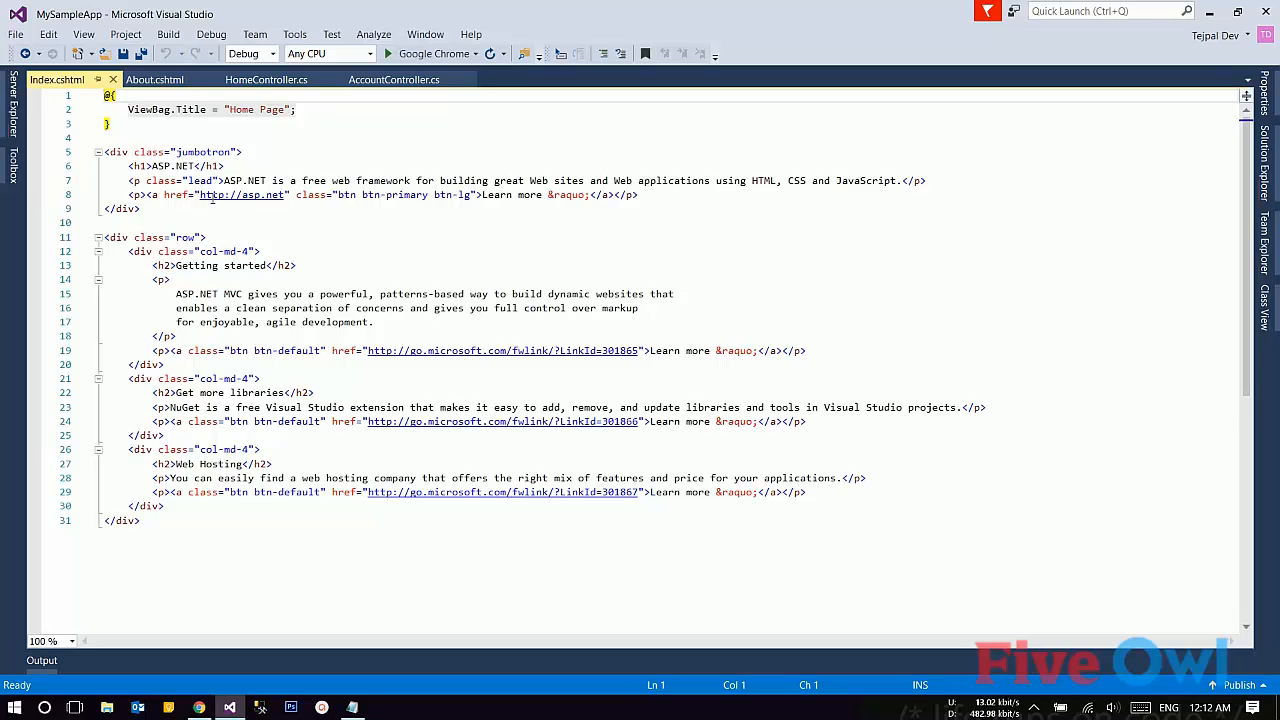
{"action": "left_click", "coordinate": [452, 295]}
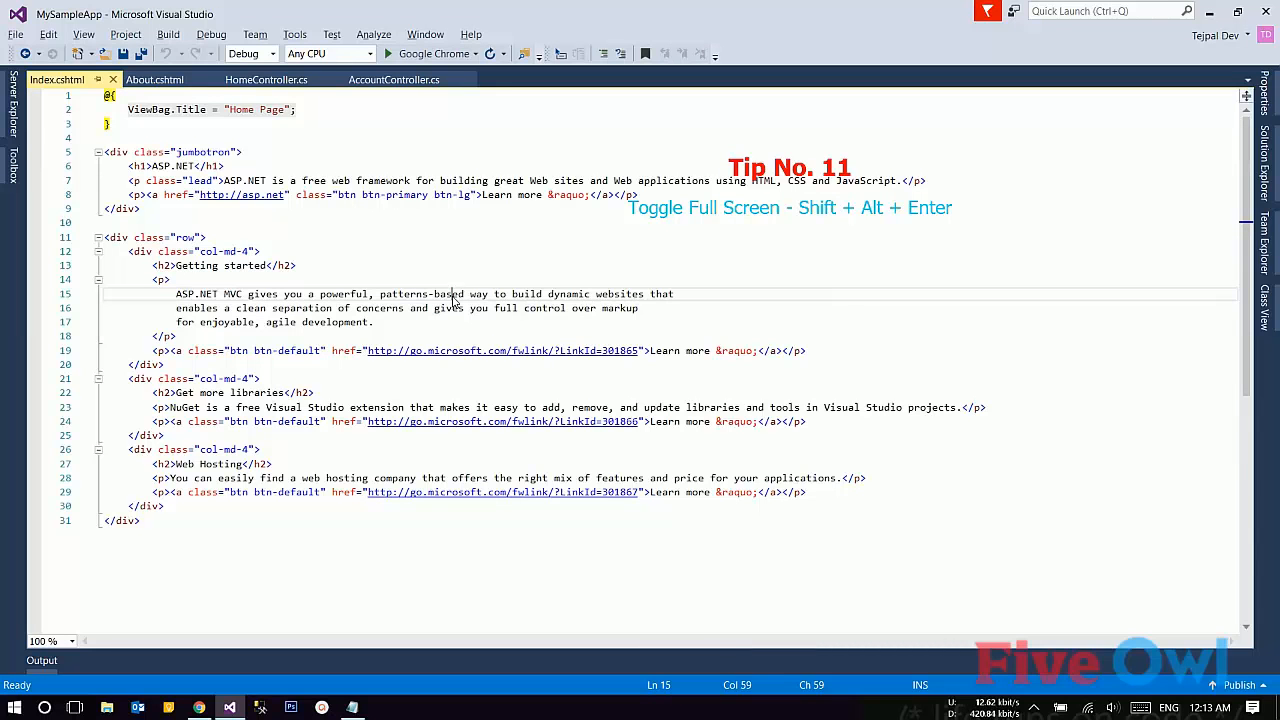
{"action": "key", "text": "shift+alt+Return"}
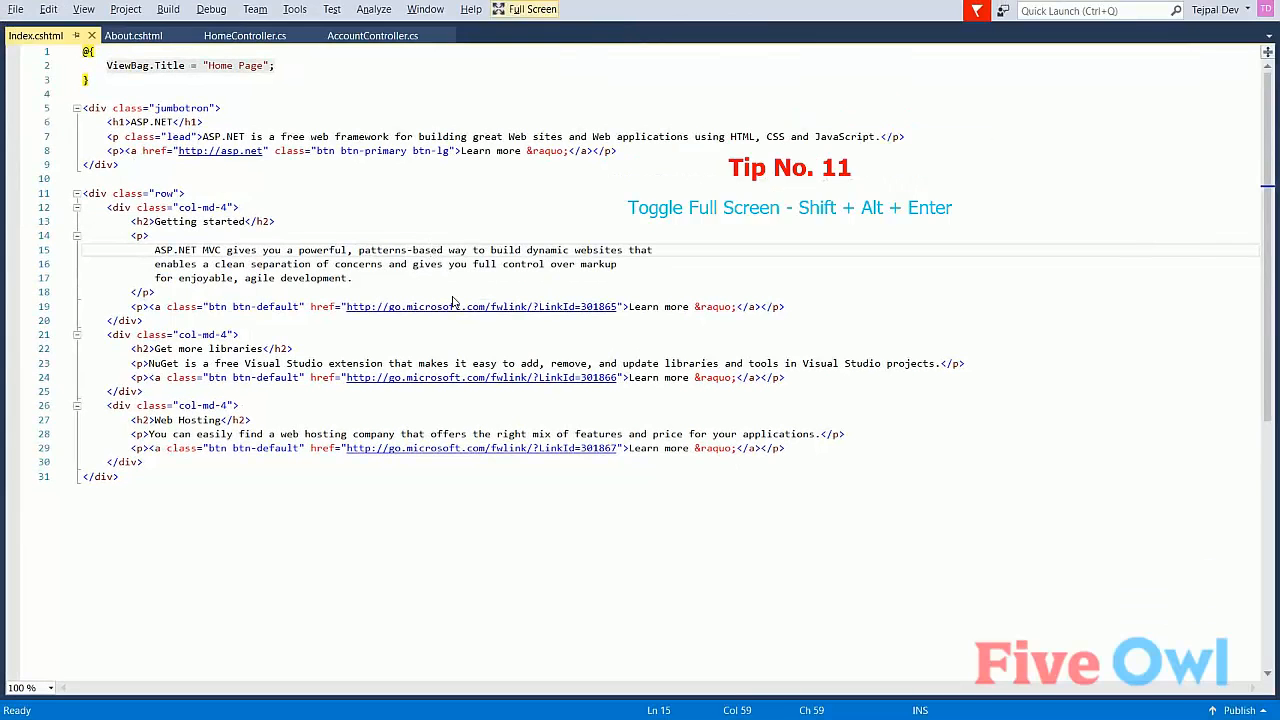
{"action": "key", "text": "shift+alt+Return"}
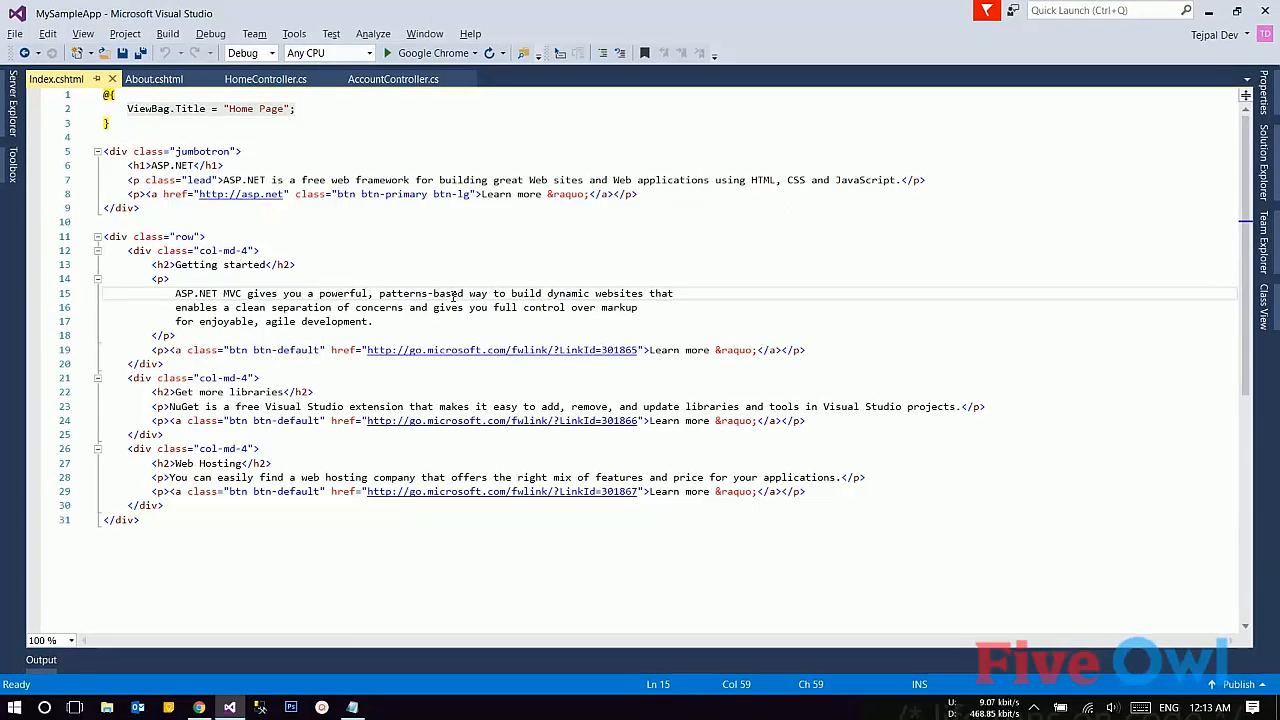
{"action": "key", "text": "shift+alt+Return"}
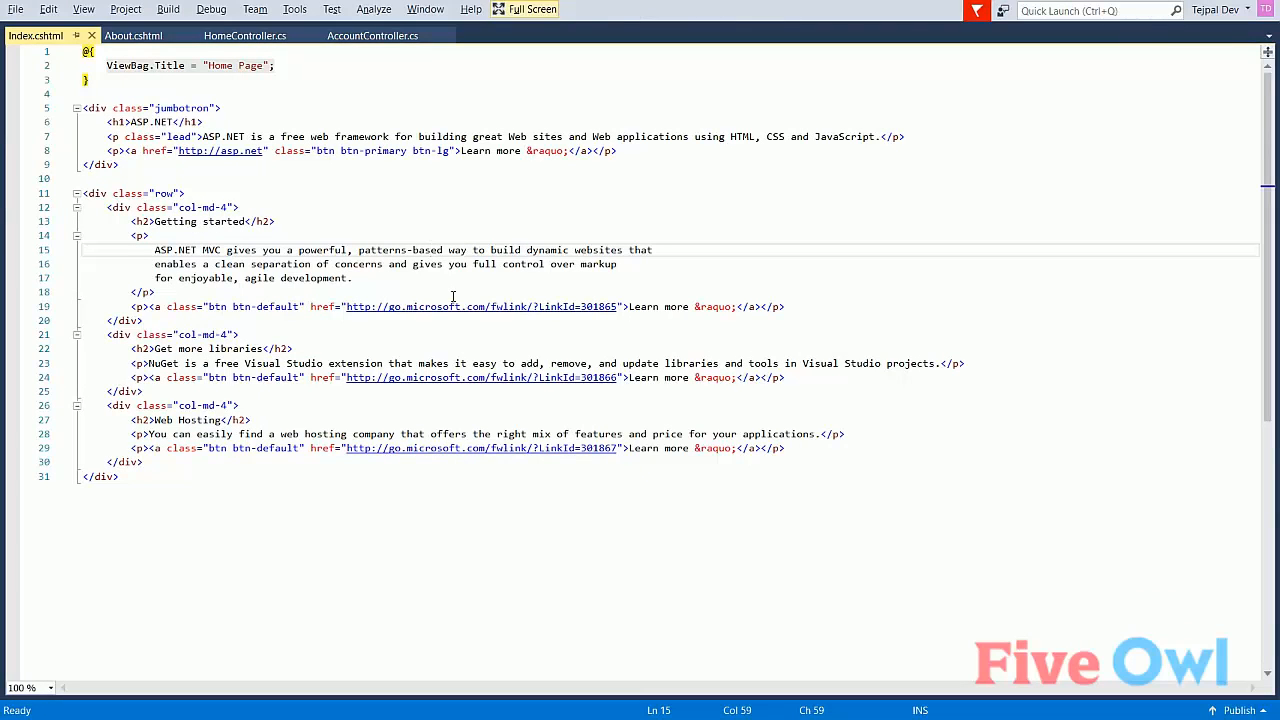
{"action": "key", "text": "shift+alt+Return"}
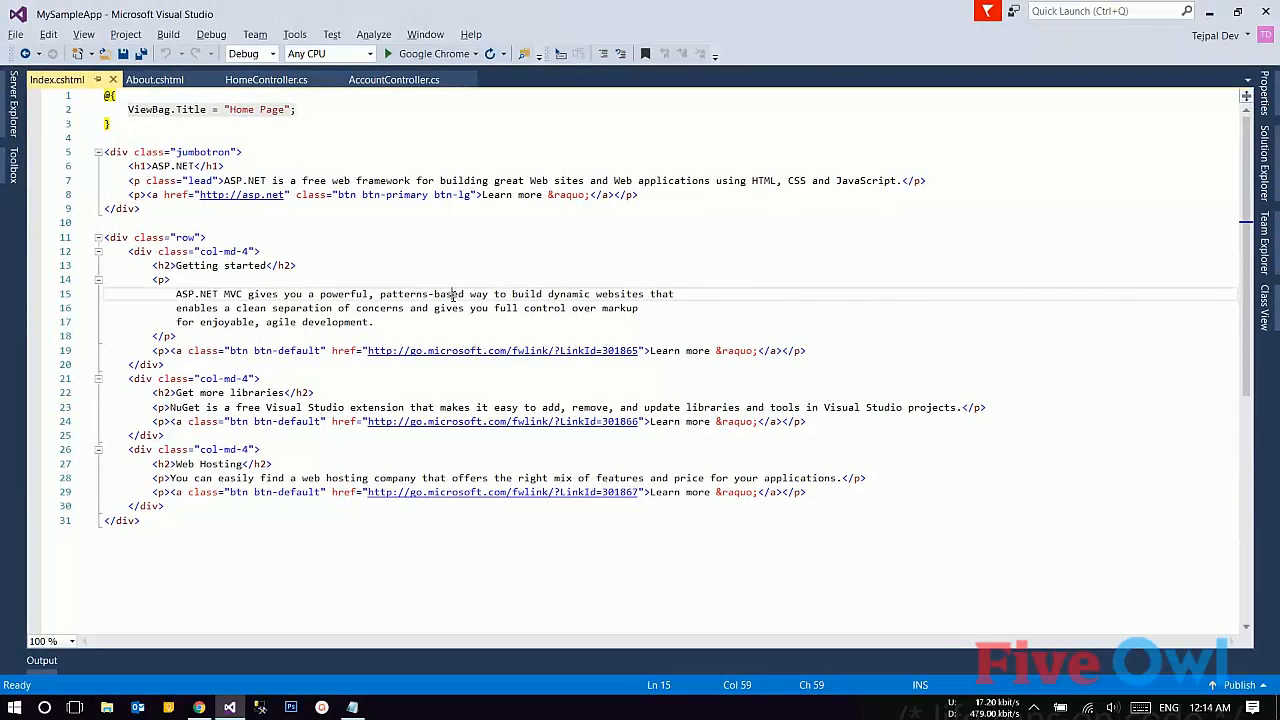
Close Index.cshtml and strip the indentation before the return on line 13 of HomeController.cs
{"action": "key", "text": "ctrl+F4"}
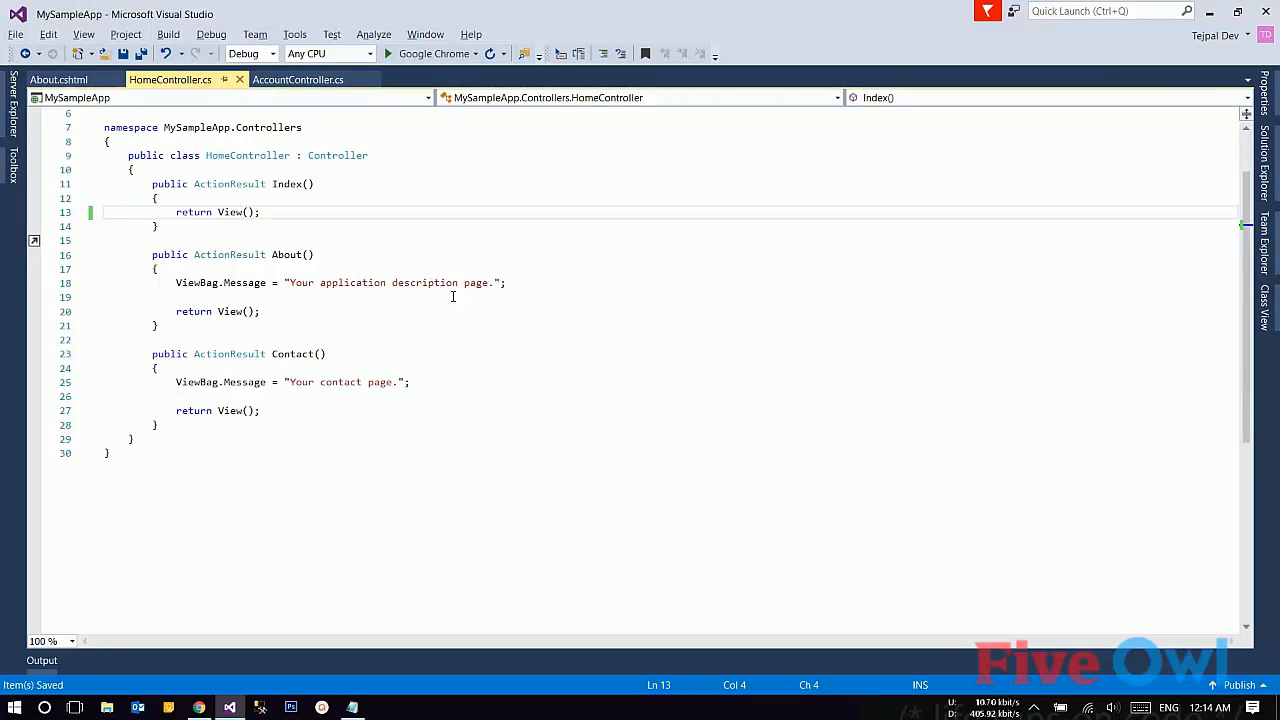
{"action": "key", "text": "shift+Home"}
{"action": "key", "text": "Delete"}
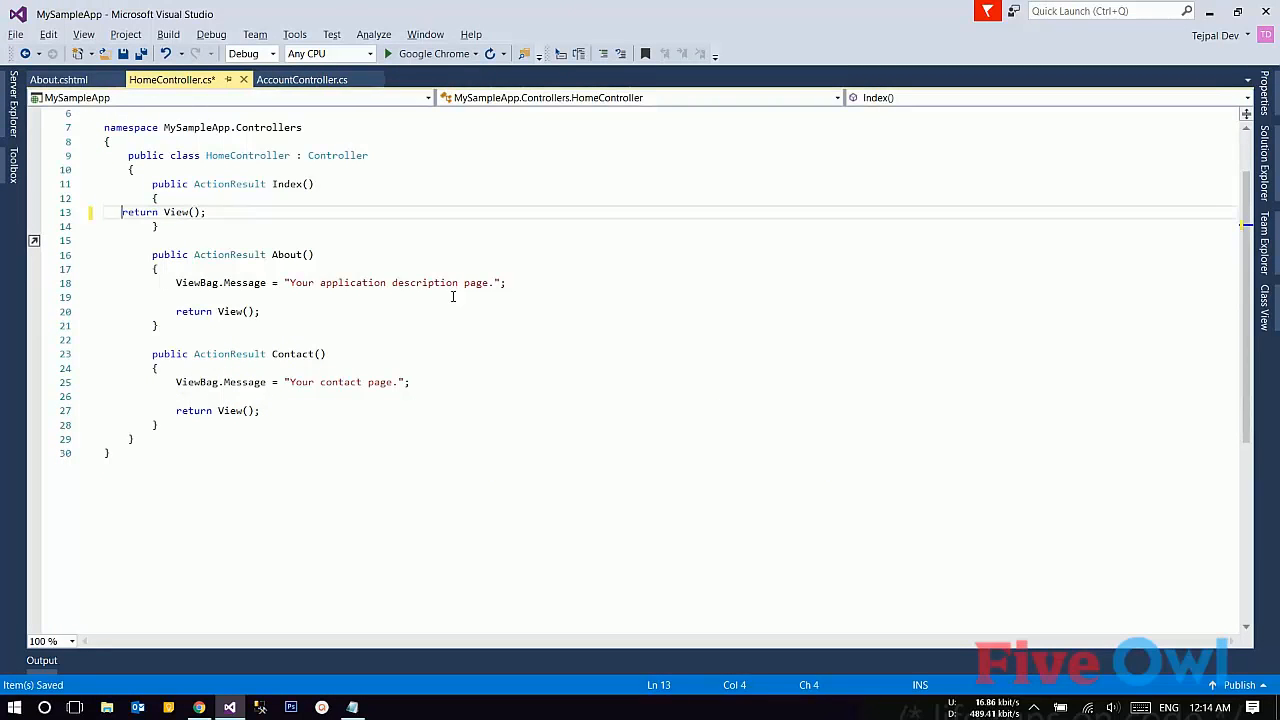
{"action": "key", "text": "Down"}
{"action": "key", "text": "Down"}
{"action": "key", "text": "Down"}
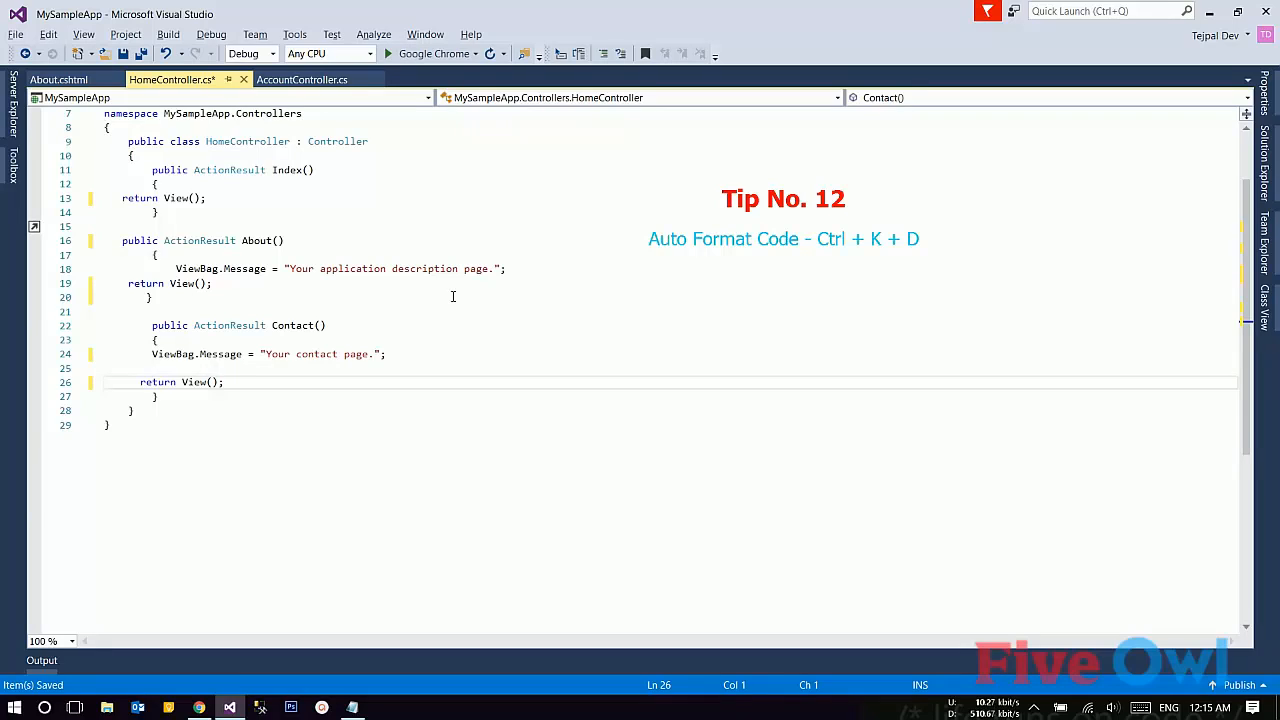
Auto-format HomeController.cs with Ctrl+K, Ctrl+D so every method realigns
{"action": "key", "text": "ctrl+k"}
{"action": "key", "text": "ctrl+d"}
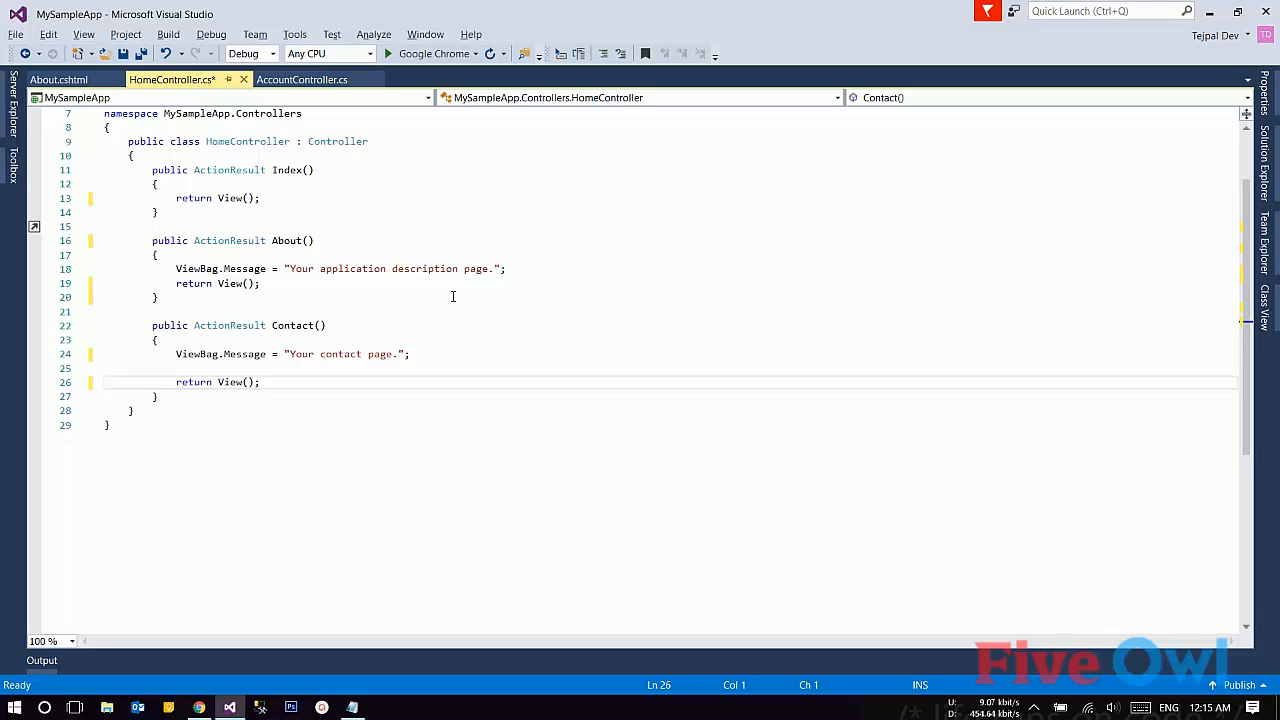
Switch to About.cshtml and misindent the paragraph on line 7 and the h3 heading on line 5
{"action": "key", "text": "ctrl+Tab"}
{"action": "key", "text": "Up"}
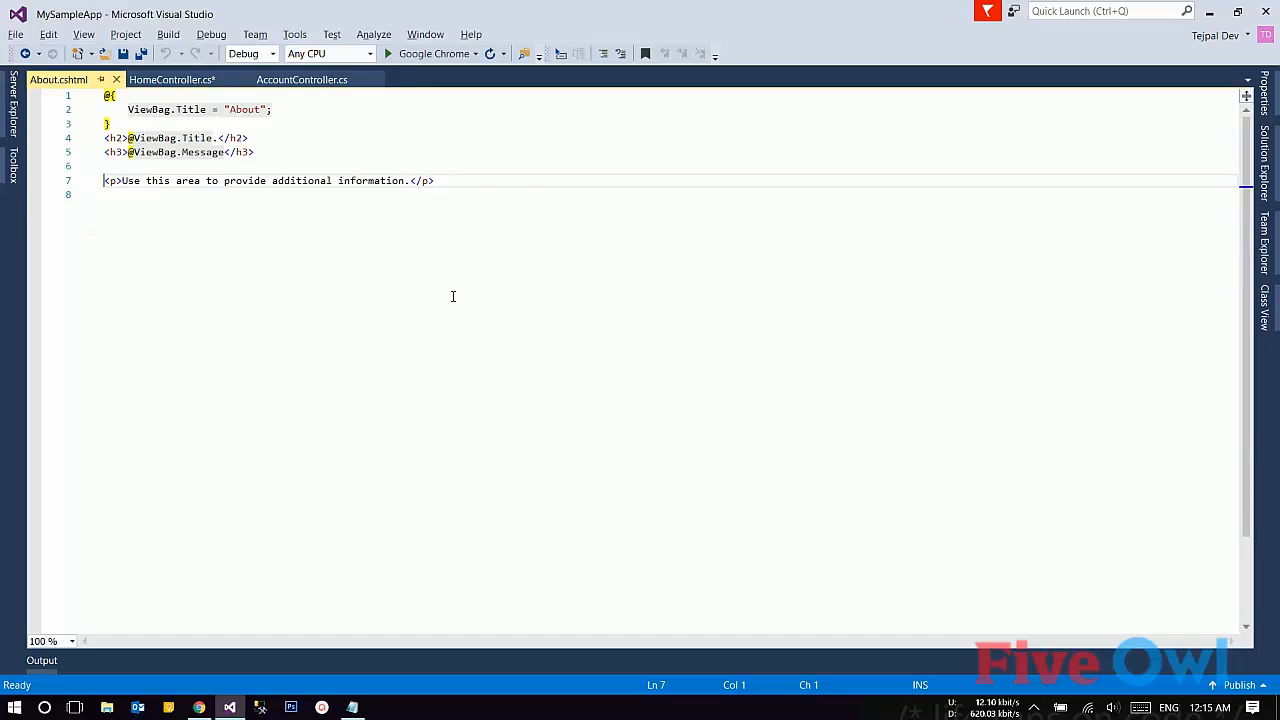
{"action": "key", "text": "Tab"}
{"action": "key", "text": "Tab"}
{"action": "key", "text": "Tab"}
{"action": "key", "text": "Up"}
{"action": "key", "text": "Up"}
{"action": "key", "text": "Left"}
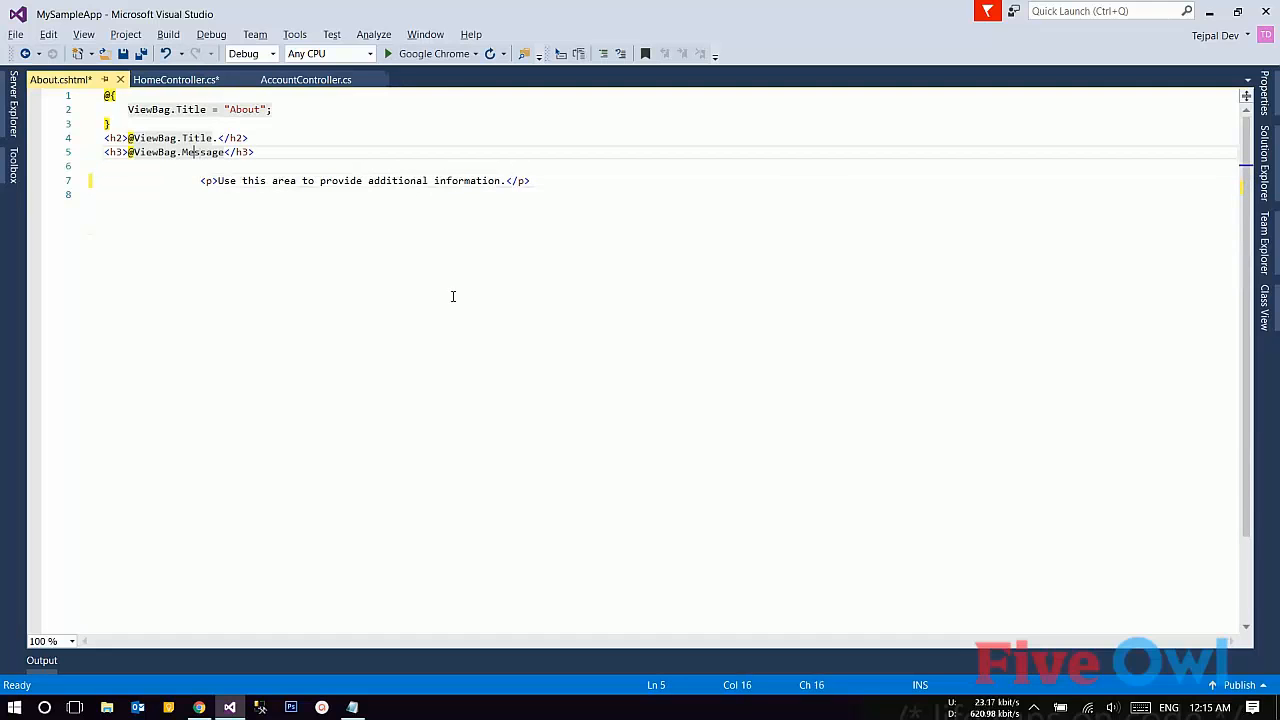
{"action": "key", "text": "Left"}
{"action": "key", "text": "Left"}
{"action": "key", "text": "Left"}
{"action": "key", "text": "Left"}
{"action": "key", "text": "Left"}
{"action": "key", "text": "Left"}
{"action": "key", "text": "Left"}
{"action": "key", "text": "Left"}
{"action": "key", "text": "Left"}
{"action": "key", "text": "Left"}
{"action": "key", "text": "Left"}
{"action": "key", "text": "Left"}
{"action": "key", "text": "Tab"}
{"action": "key", "text": "Tab"}
{"action": "key", "text": "Tab"}
{"action": "key", "text": "Tab"}
Push the closing brace on line 3 right, then auto-format the whole About.cshtml document
{"action": "key", "text": "Up"}
{"action": "key", "text": "Up"}
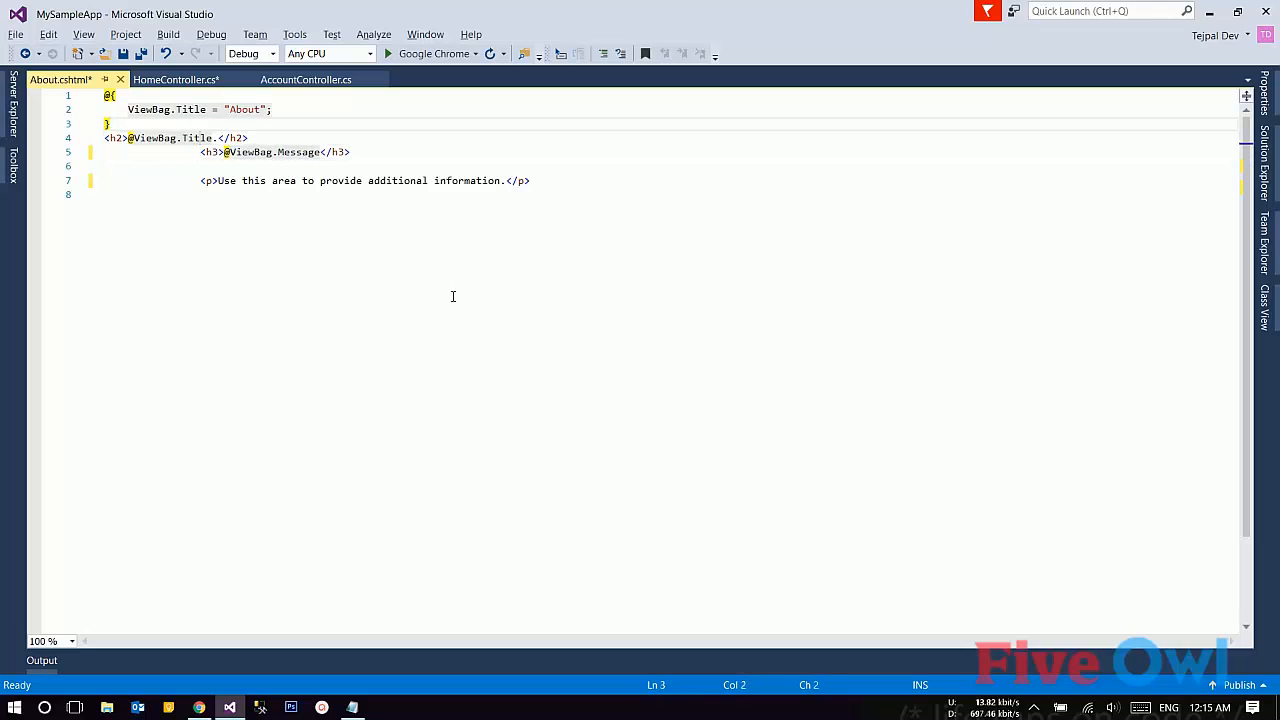
{"action": "key", "text": "ctrl+End"}
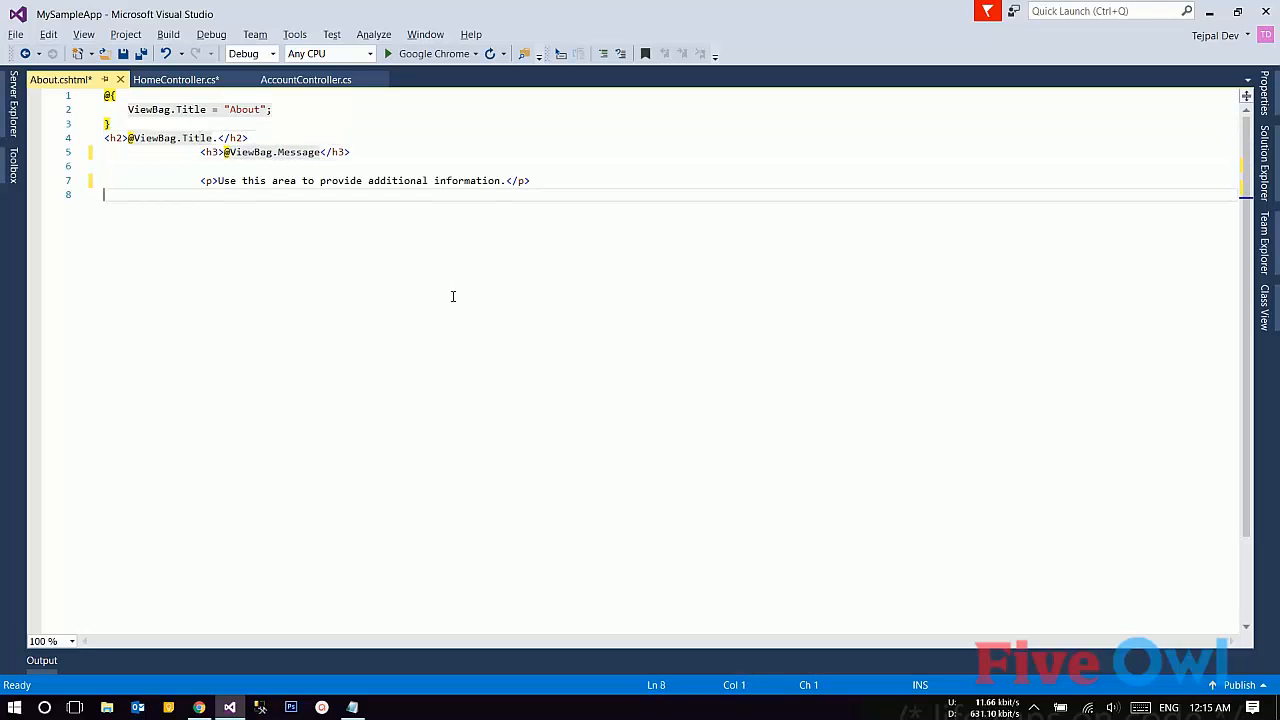
{"action": "key", "text": "Up"}
{"action": "key", "text": "Up"}
{"action": "key", "text": "Up"}
{"action": "key", "text": "Tab"}
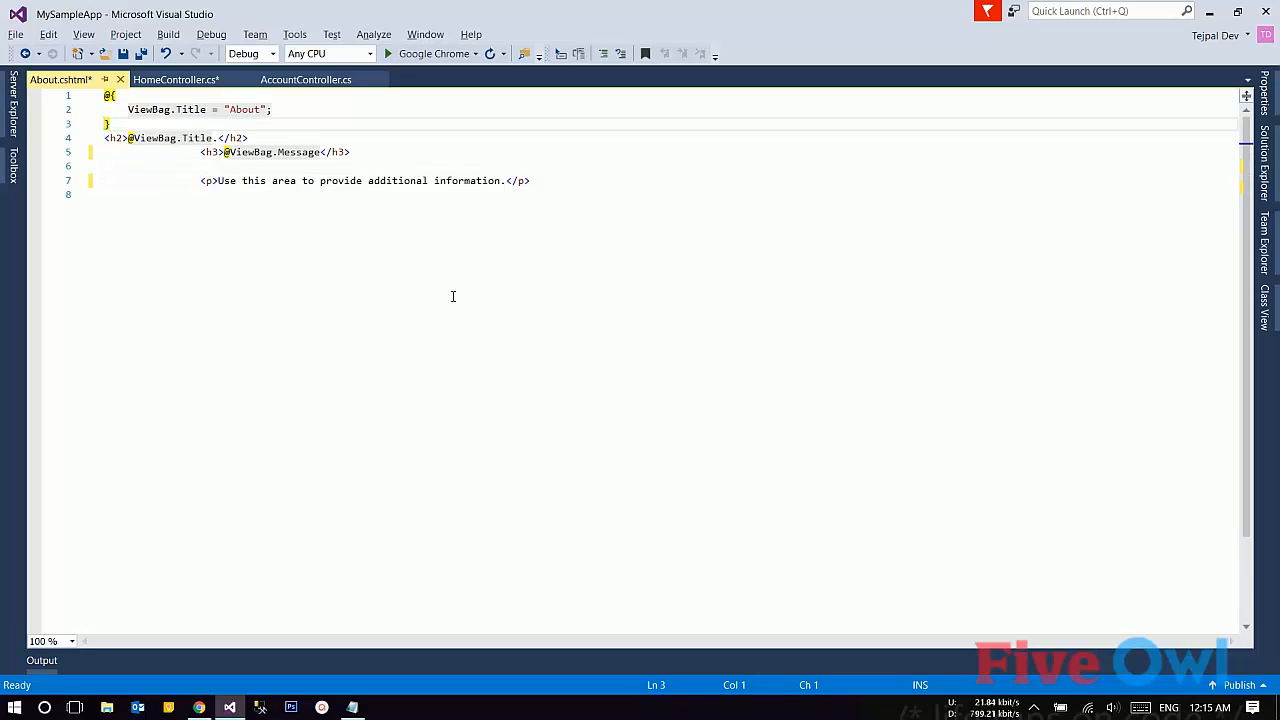
{"action": "key", "text": "Tab"}
{"action": "key", "text": "Tab"}
{"action": "key", "text": "Tab"}
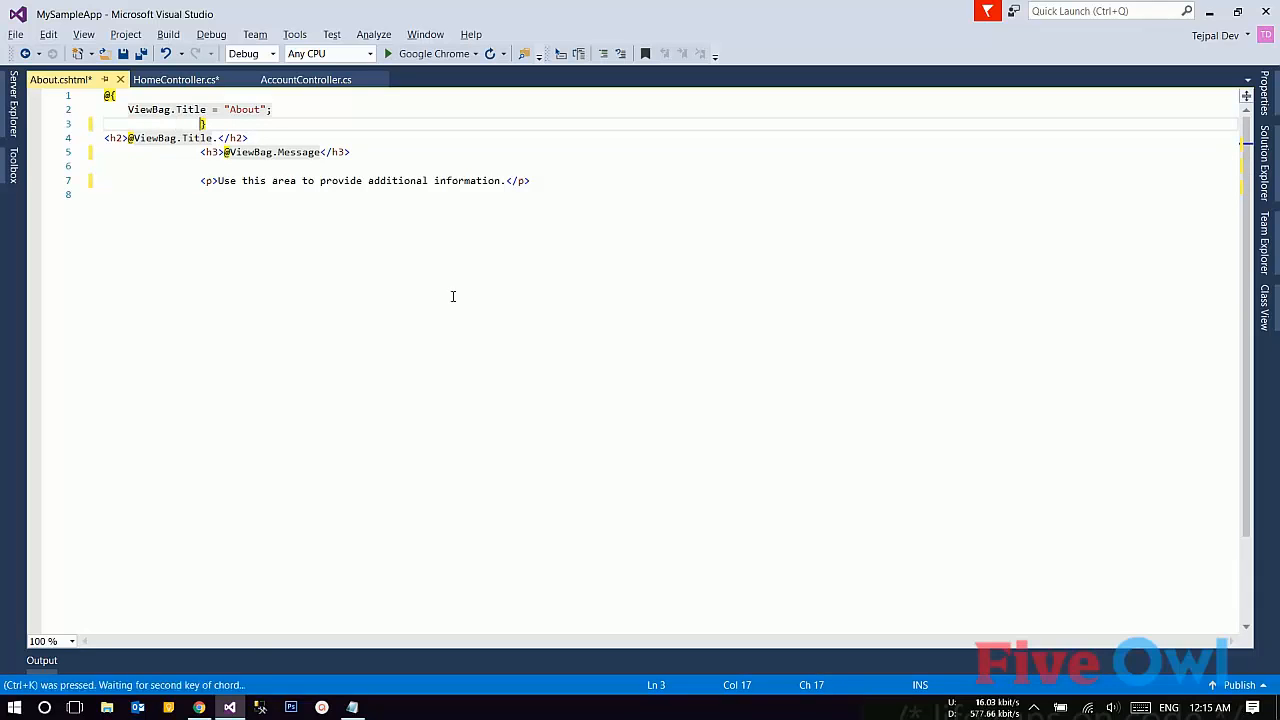
{"action": "key", "text": "ctrl+k"}
{"action": "key", "text": "ctrl+d"}
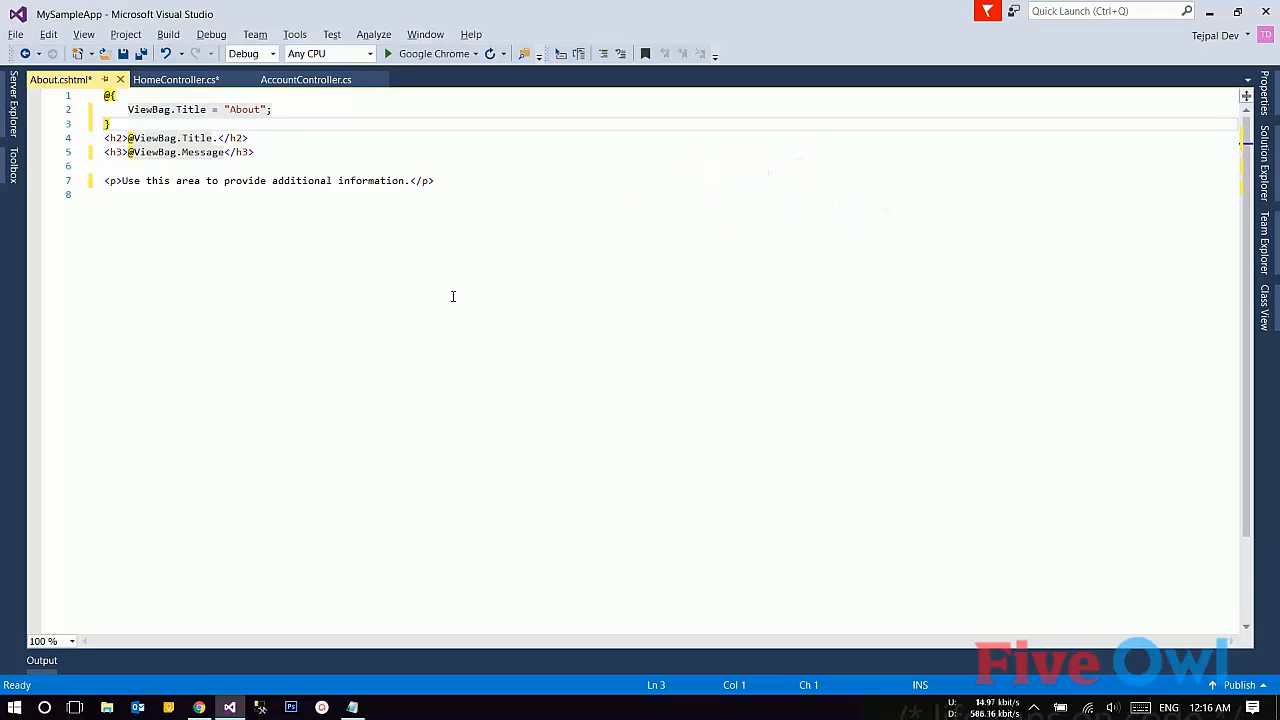
Show Solution Explorer, expand and collapse the MySampleApp folders, then hide the tree and return to code
{"action": "key", "text": "ctrl+alt+l"}
{"action": "left_click", "coordinate": [418, 197]}
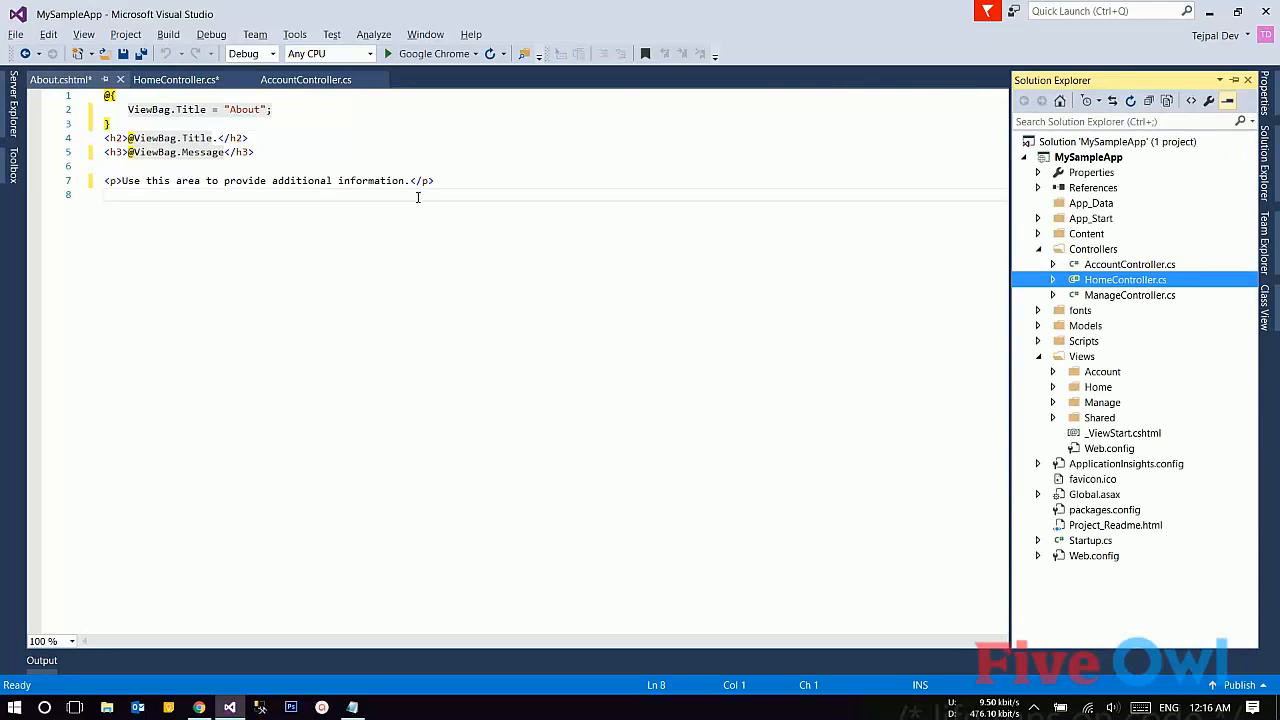
{"action": "key", "text": "Left"}
{"action": "key", "text": "Left"}
{"action": "key", "text": "Left"}
{"action": "key", "text": "Left"}
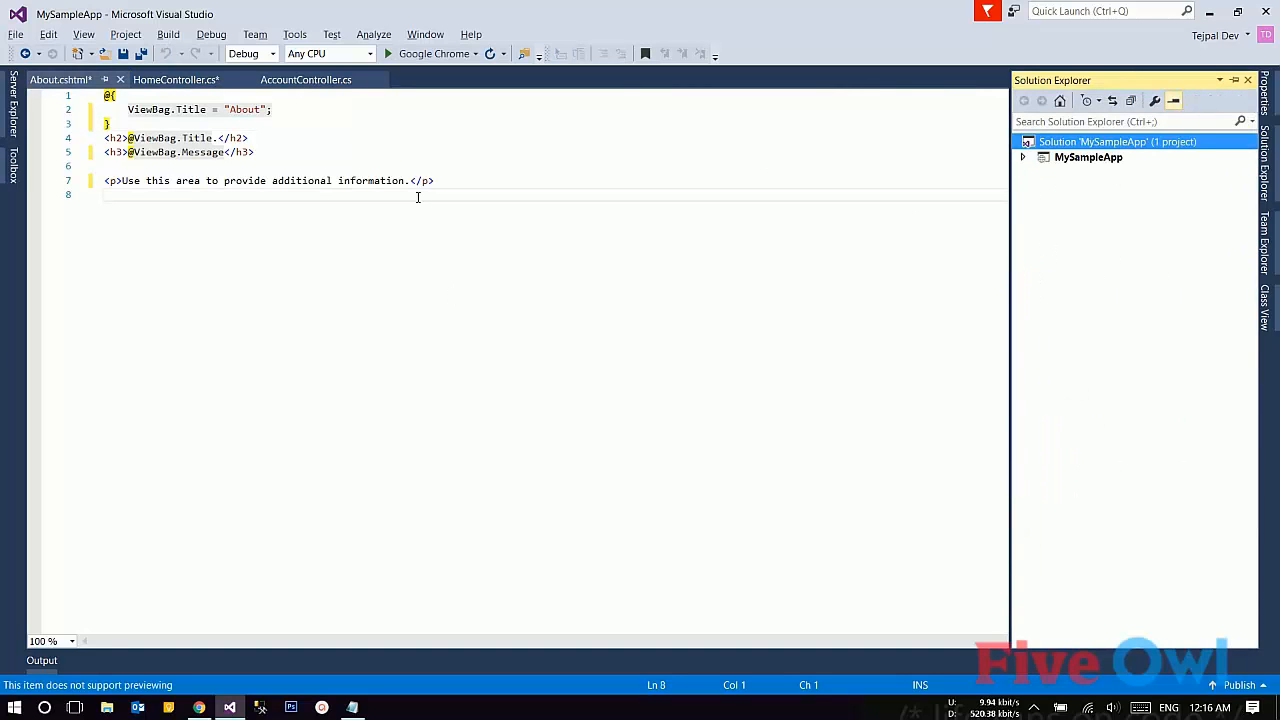
{"action": "key", "text": "Right"}
{"action": "key", "text": "Down"}
{"action": "key", "text": "Down"}
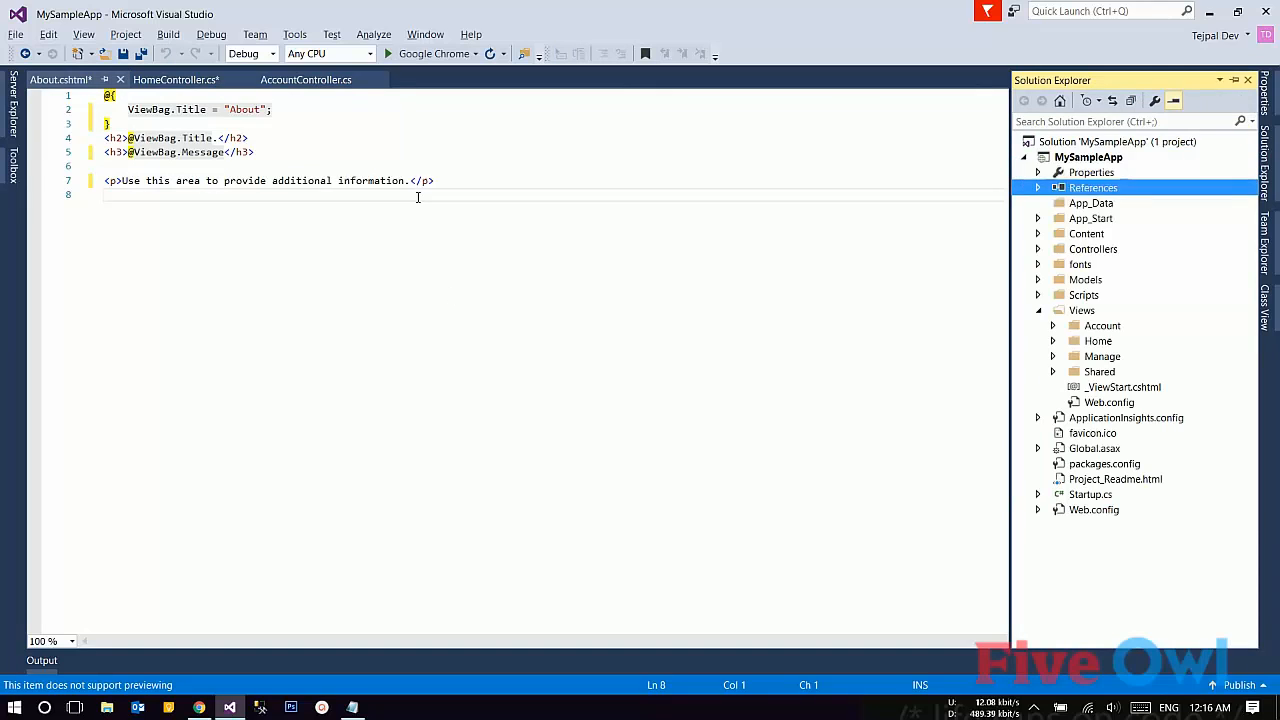
{"action": "key", "text": "Down"}
{"action": "key", "text": "Down"}
{"action": "key", "text": "Down"}
{"action": "key", "text": "Down"}
{"action": "key", "text": "Down"}
{"action": "key", "text": "Down"}
{"action": "key", "text": "Left"}
{"action": "key", "text": "Left"}
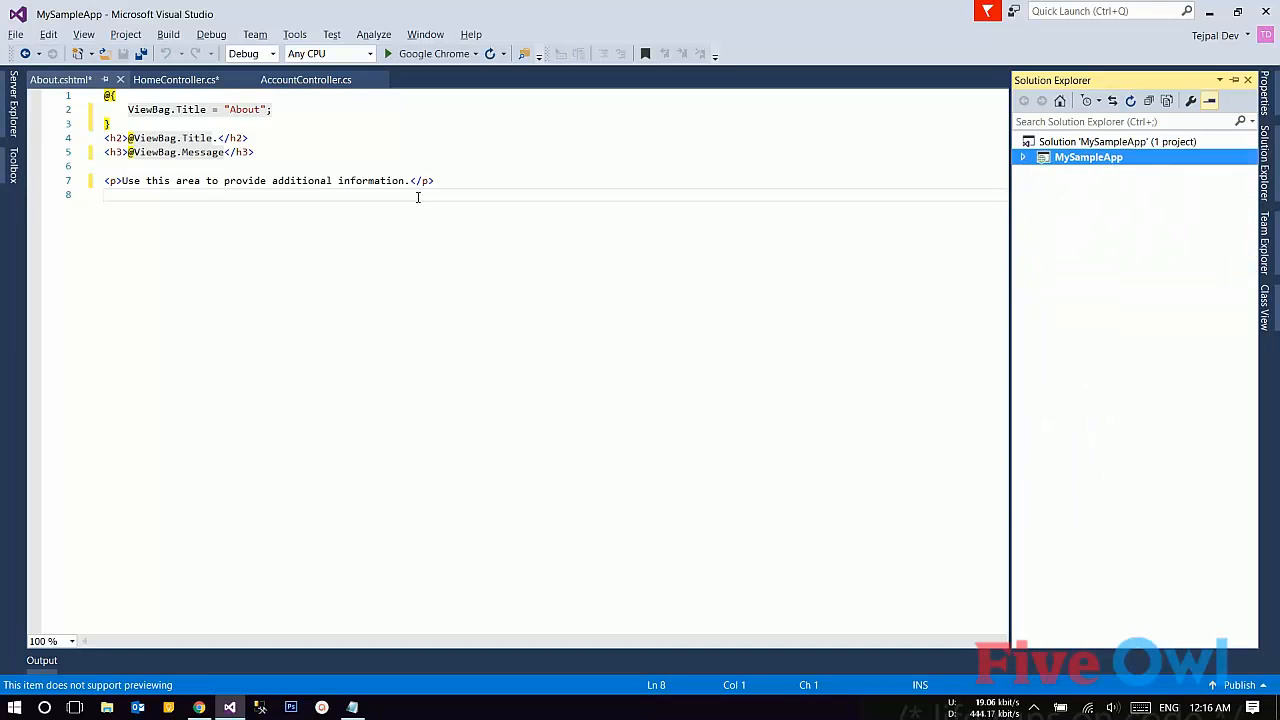
{"action": "left_click", "coordinate": [213, 263]}
Run the app to the caret on line 18 in About() and request the About page in Chrome
{"action": "key", "text": "ctrl+Tab"}
{"action": "left_click", "coordinate": [213, 263]}
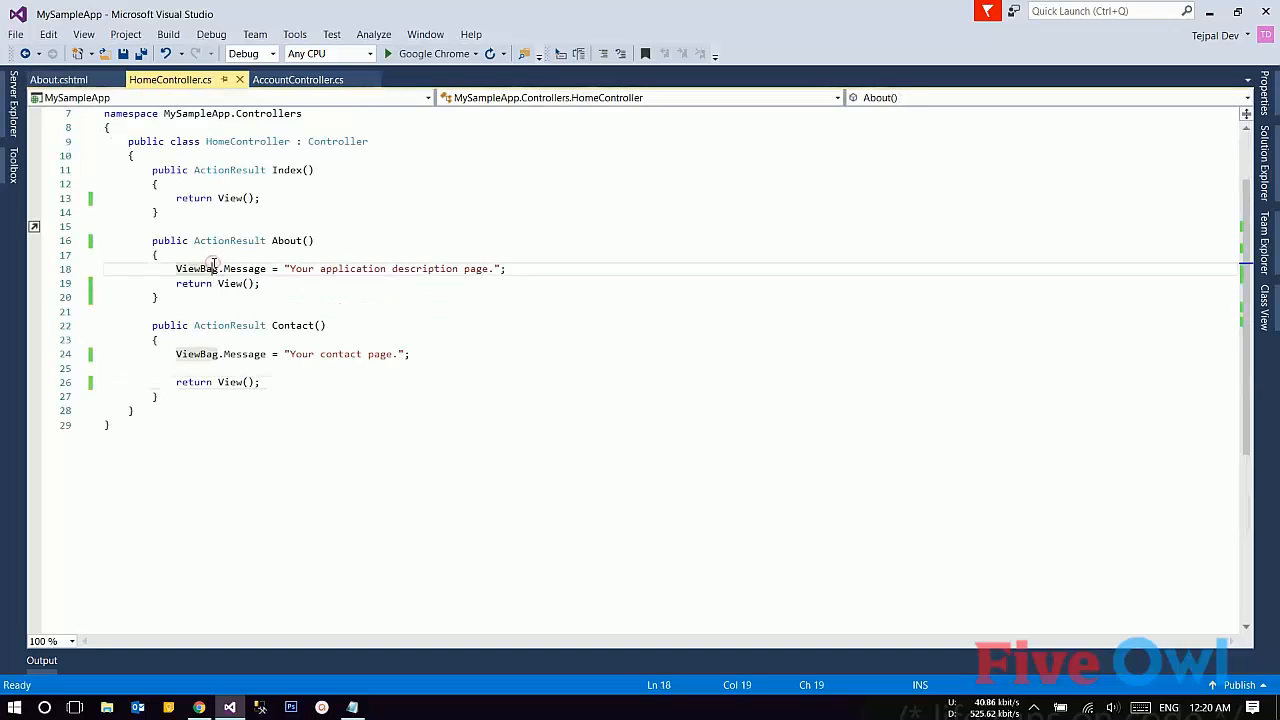
{"action": "key", "text": "ctrl+F10"}
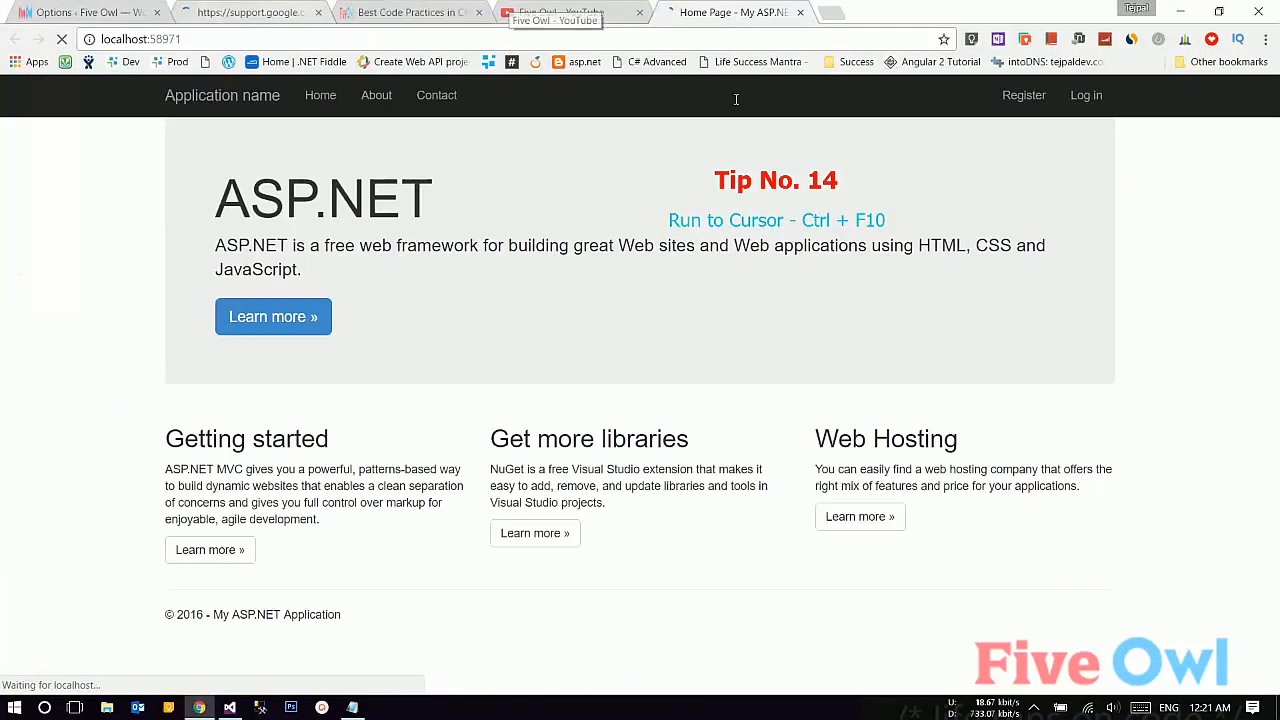
{"action": "left_click", "coordinate": [376, 95]}
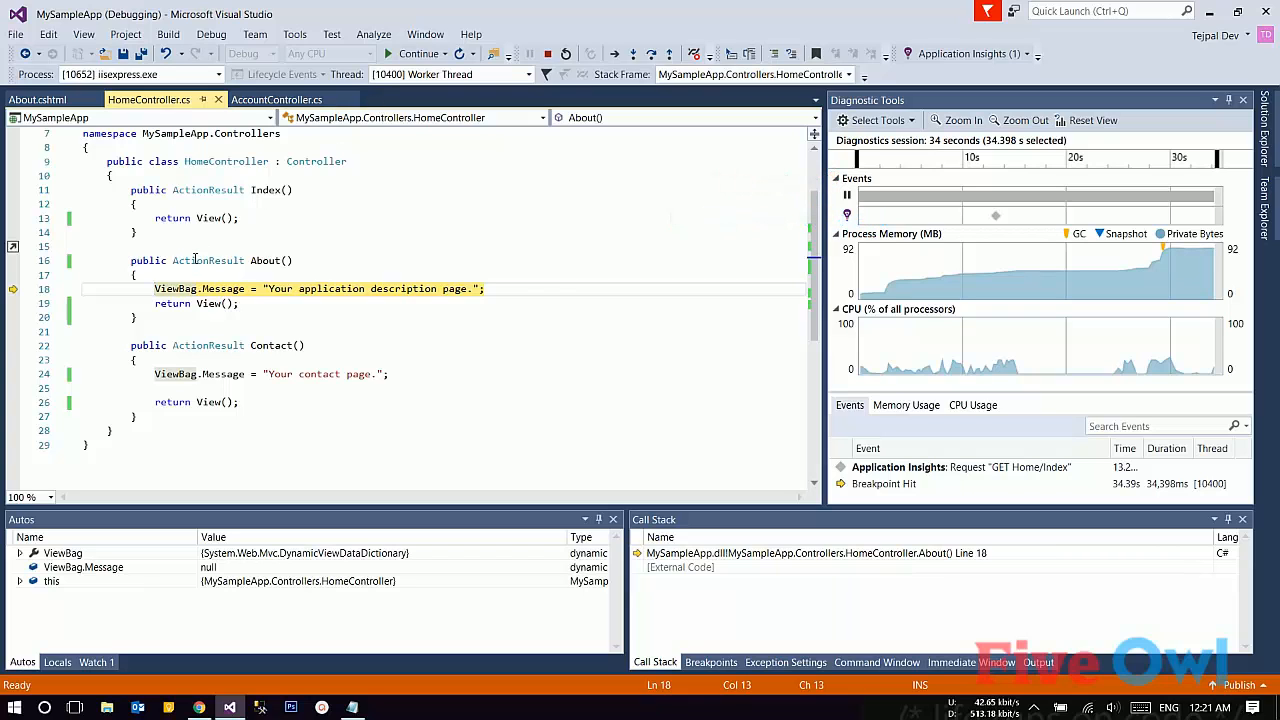
Continue execution so the About page loads, then return from the browser to the code
{"action": "left_click", "coordinate": [162, 276]}
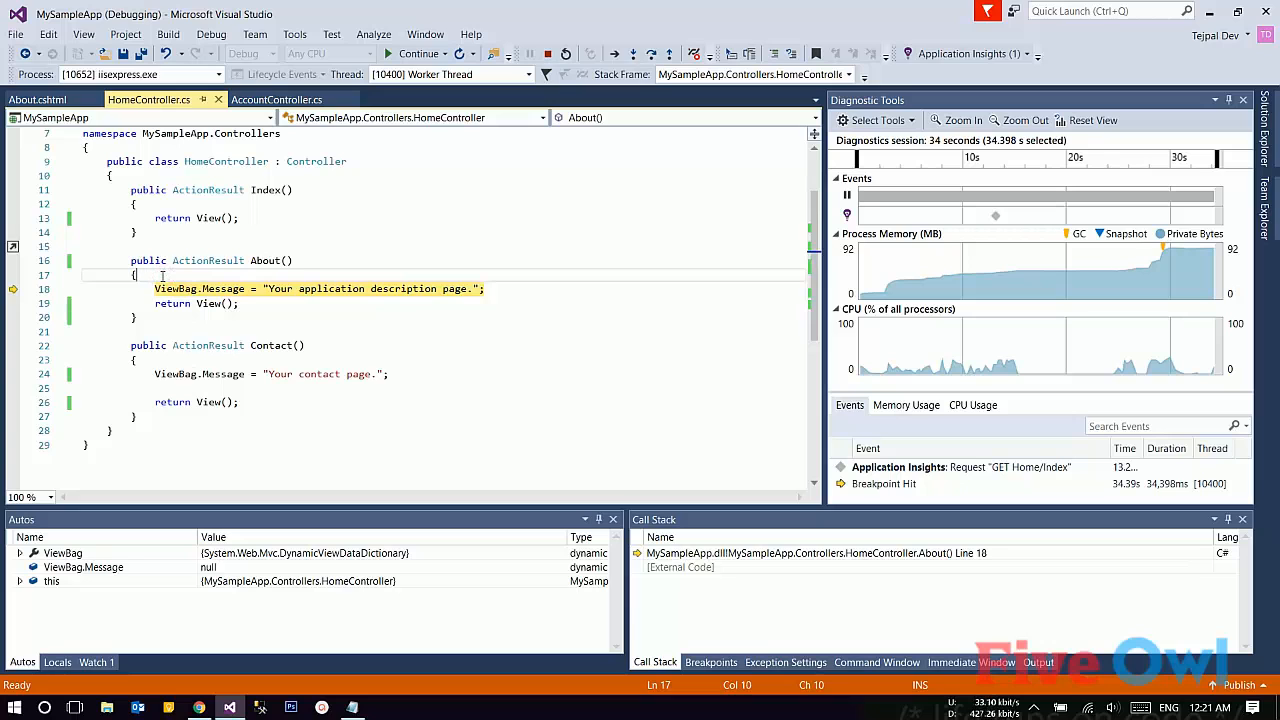
{"action": "key", "text": "F5"}
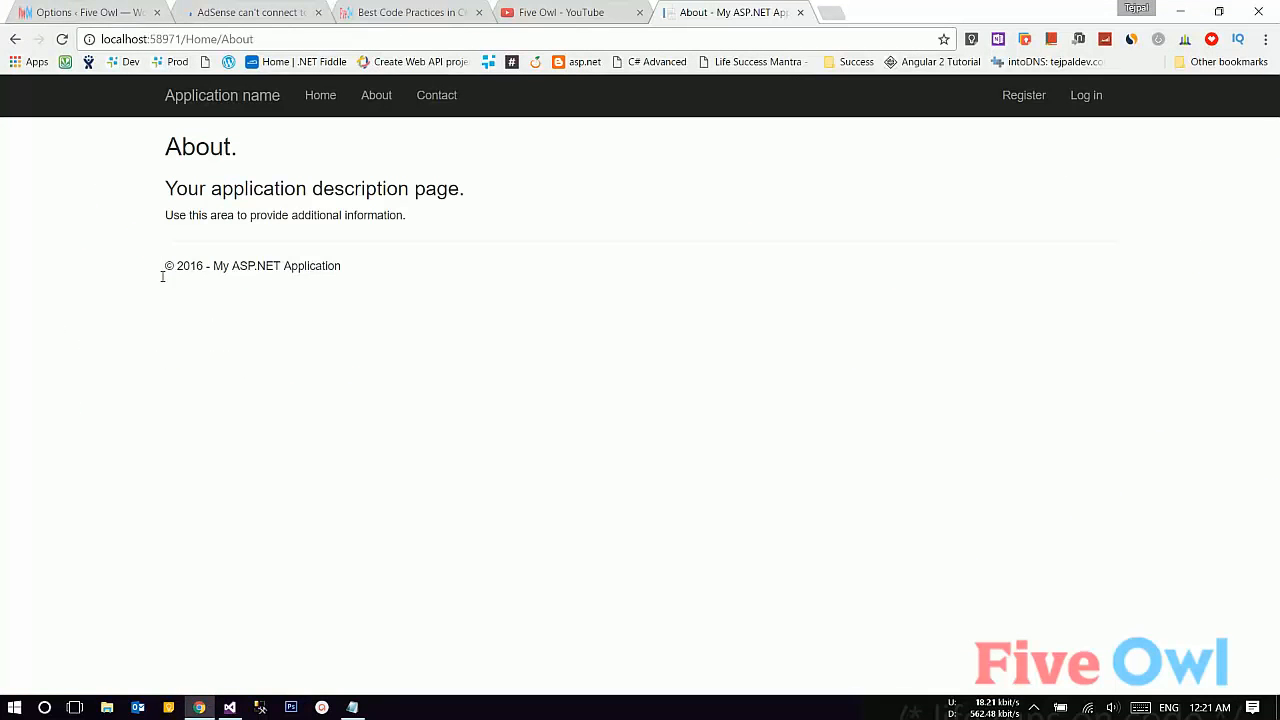
{"action": "key", "text": "alt+Tab"}
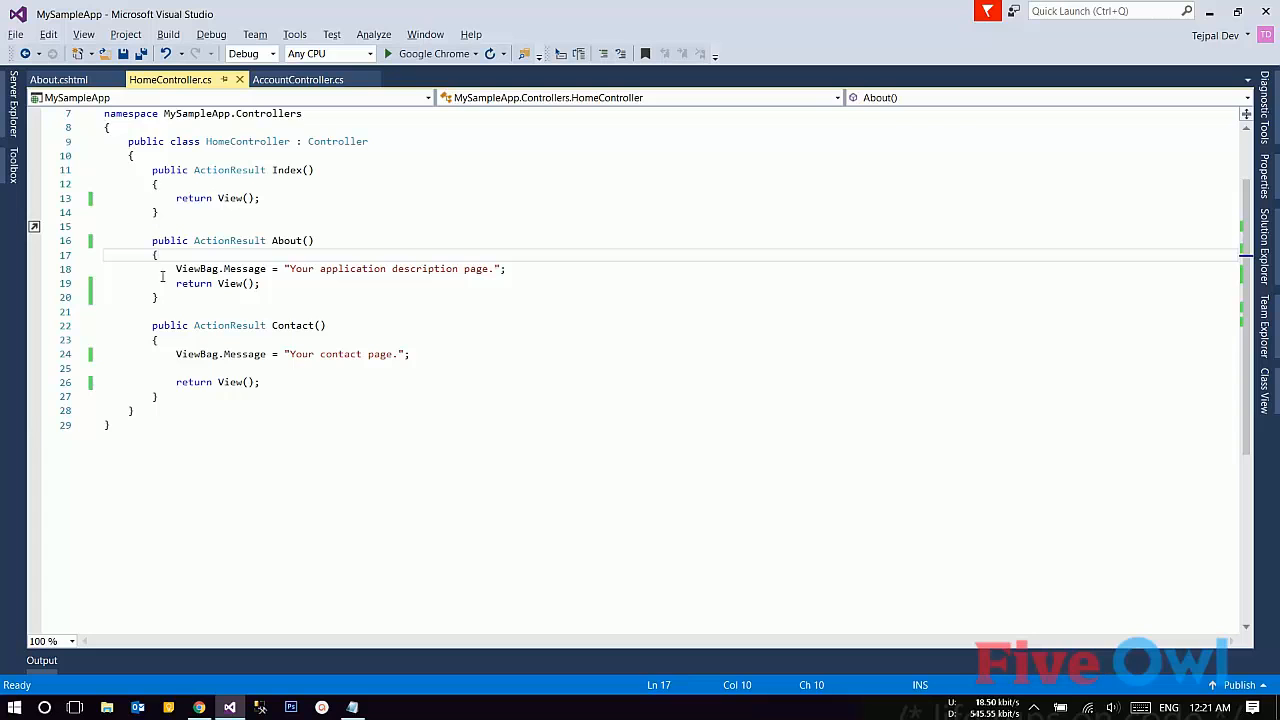
Cycle the open-files switcher and land on About.cshtml
{"action": "key", "text": "ctrl+Tab"}
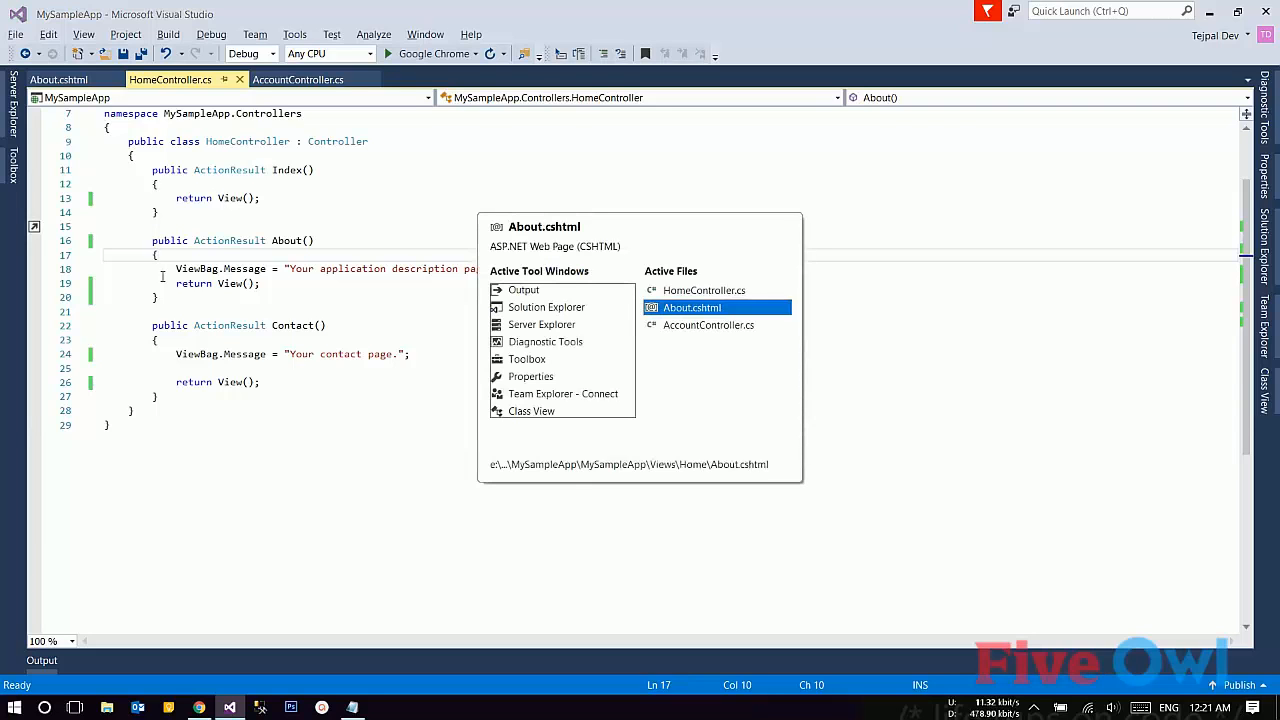
{"action": "key", "text": "ctrl+Tab"}
{"action": "key", "text": "ctrl+Tab"}
{"action": "key", "text": "ctrl+Tab"}
{"action": "key", "text": "ctrl+Tab"}
{"action": "key", "text": "ctrl+Tab"}
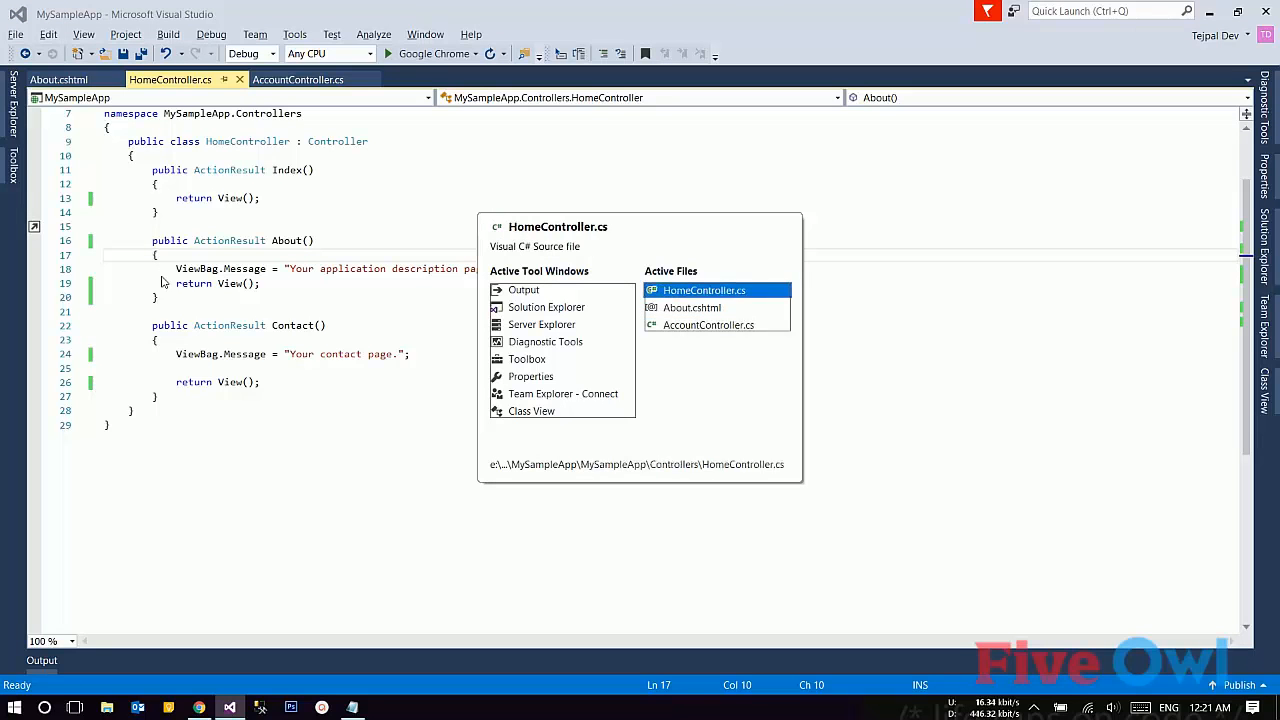
{"action": "key", "text": "ctrl+Tab"}
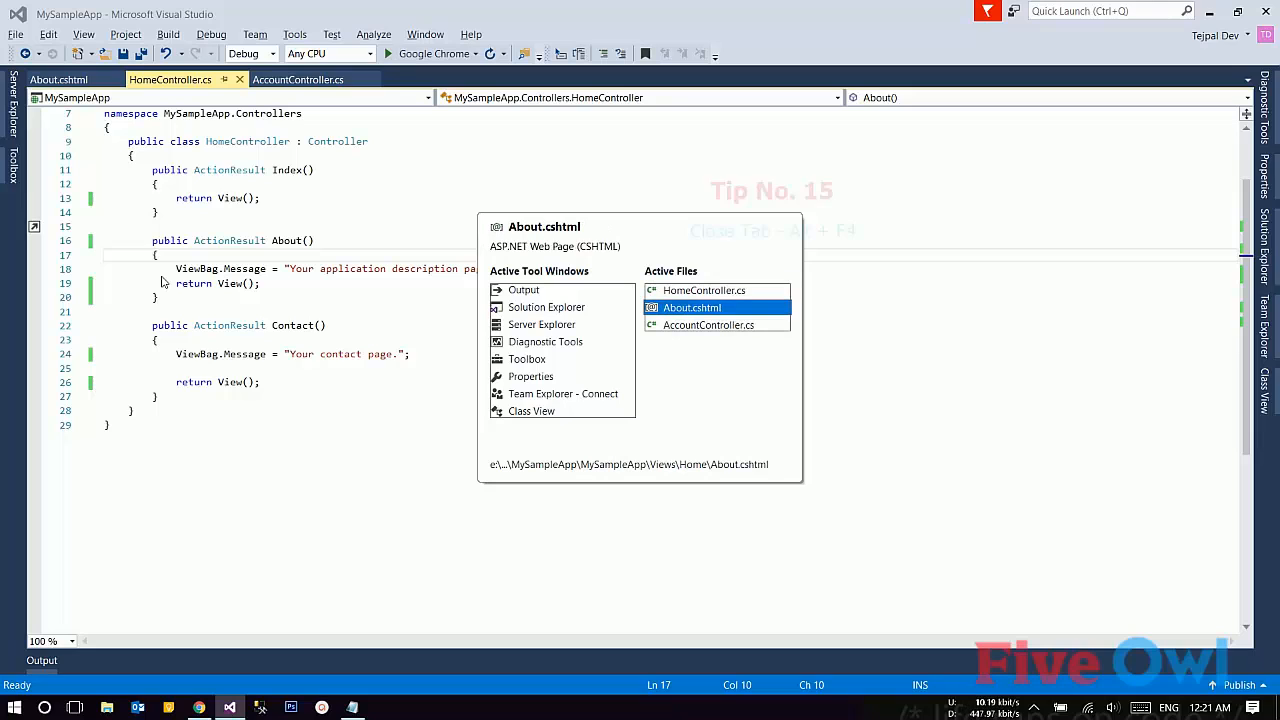
{"action": "key", "text": "Escape"}
{"action": "key", "text": "ctrl+Tab"}
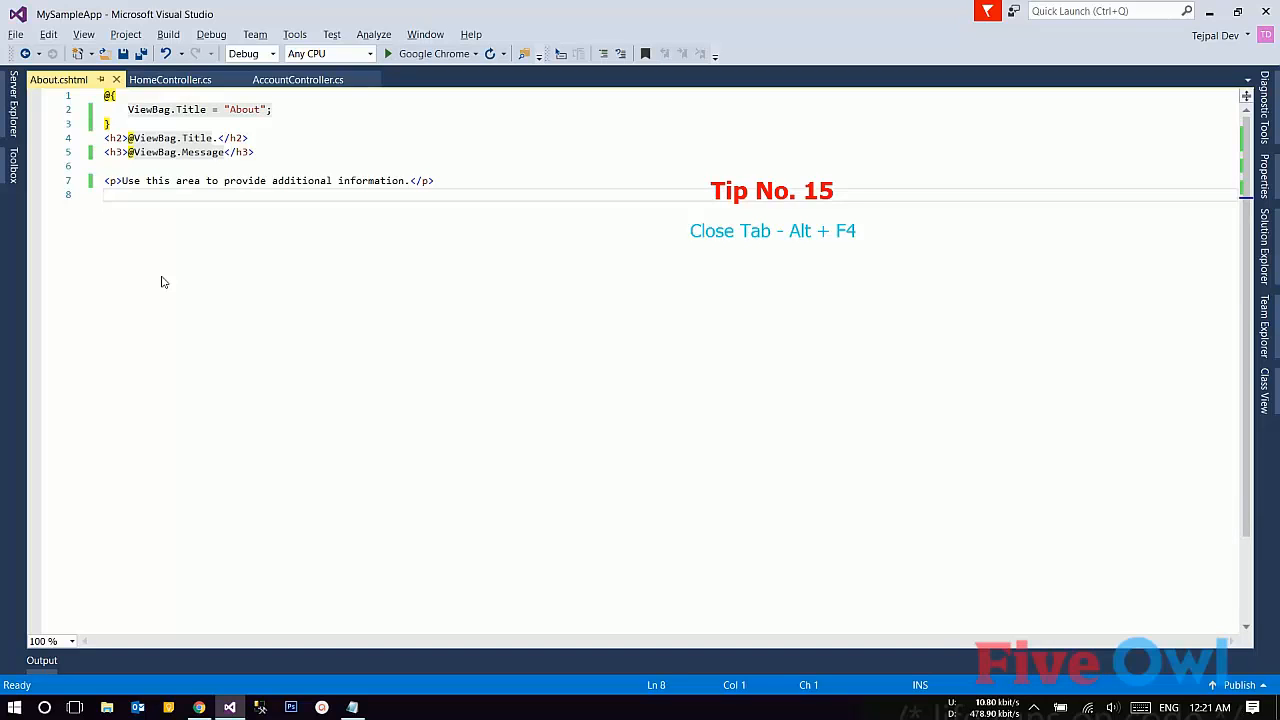
Close About.cshtml and HomeController.cs, leaving only AccountController.cs open
{"action": "key", "text": "ctrl+F4"}
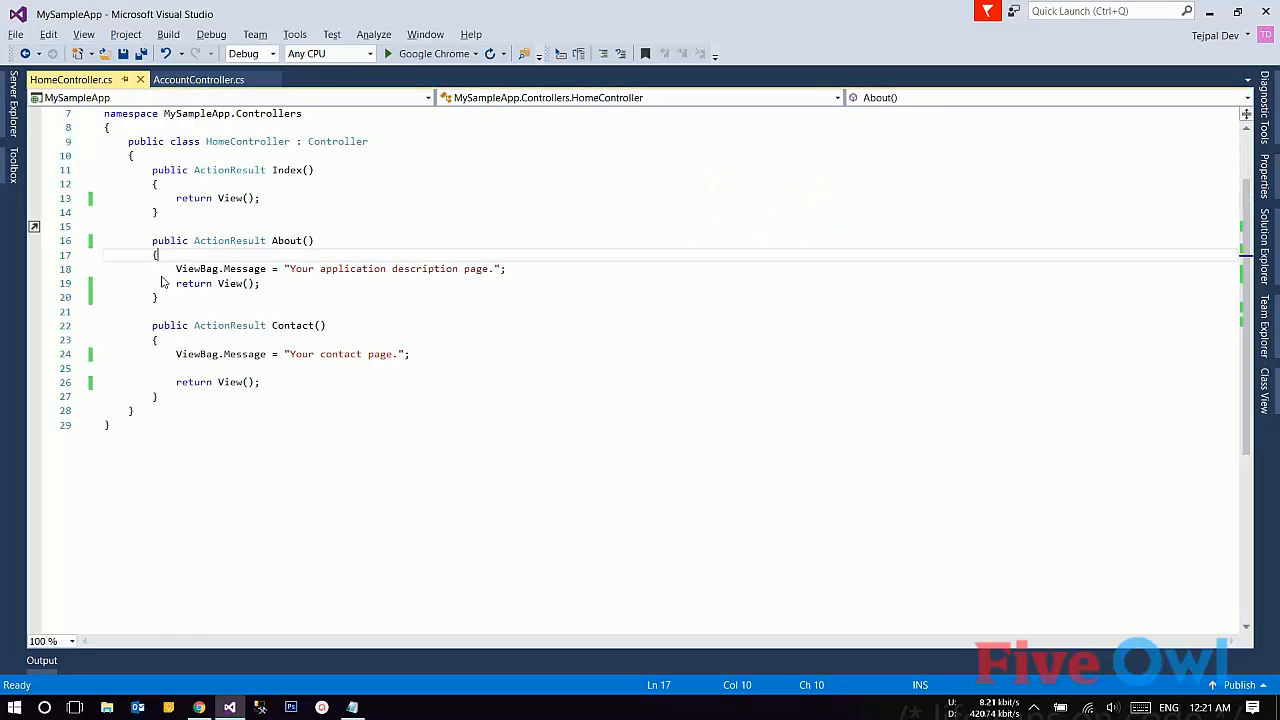
{"action": "key", "text": "ctrl+F4"}
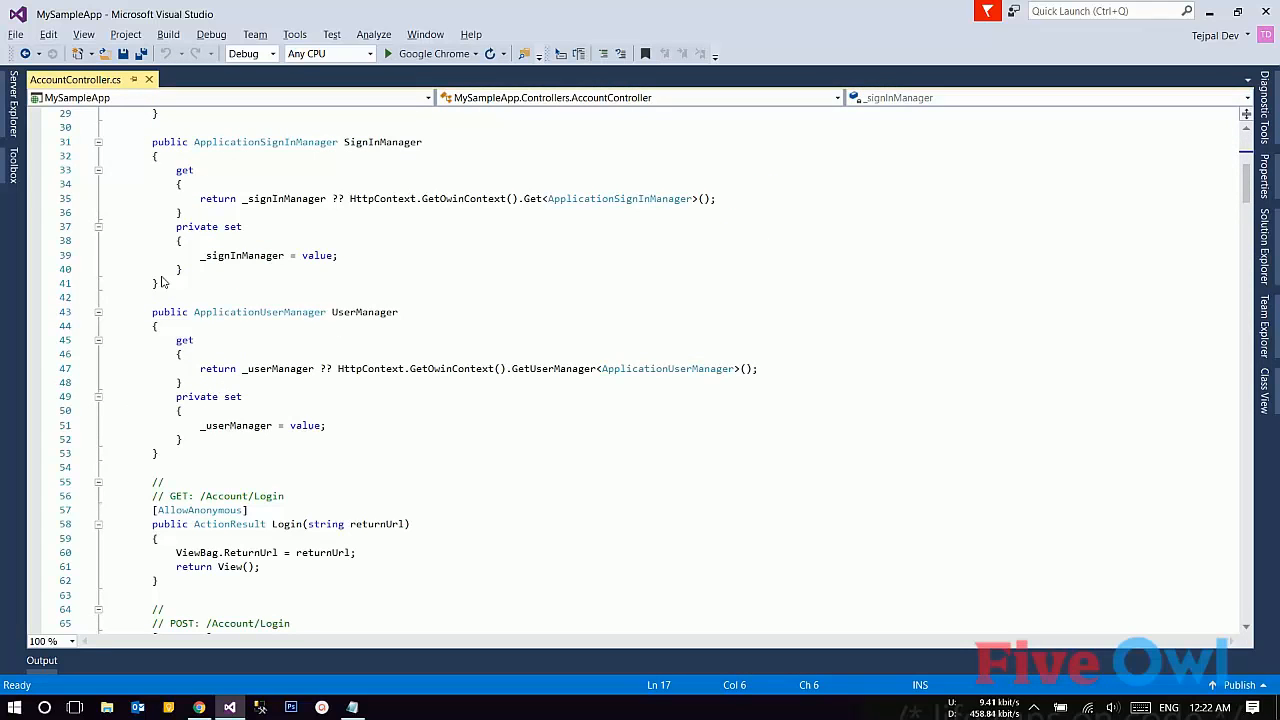